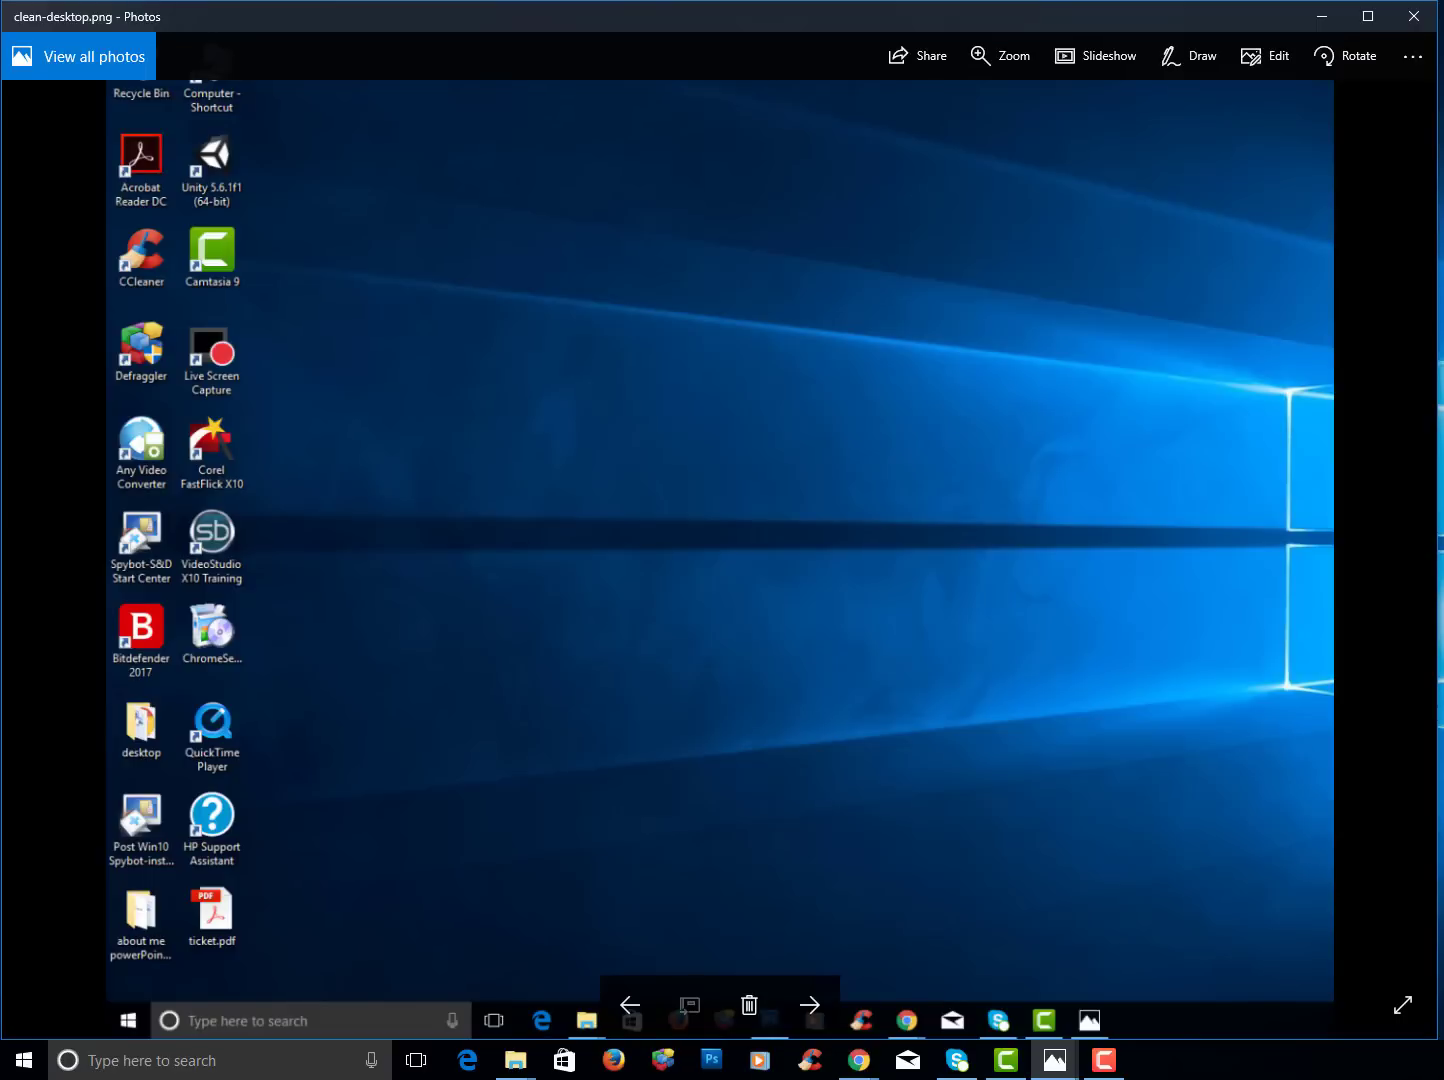
Close the screenshot viewer and begin a new 'computer design' folder from the desktop menu.
left_click(1321, 16)
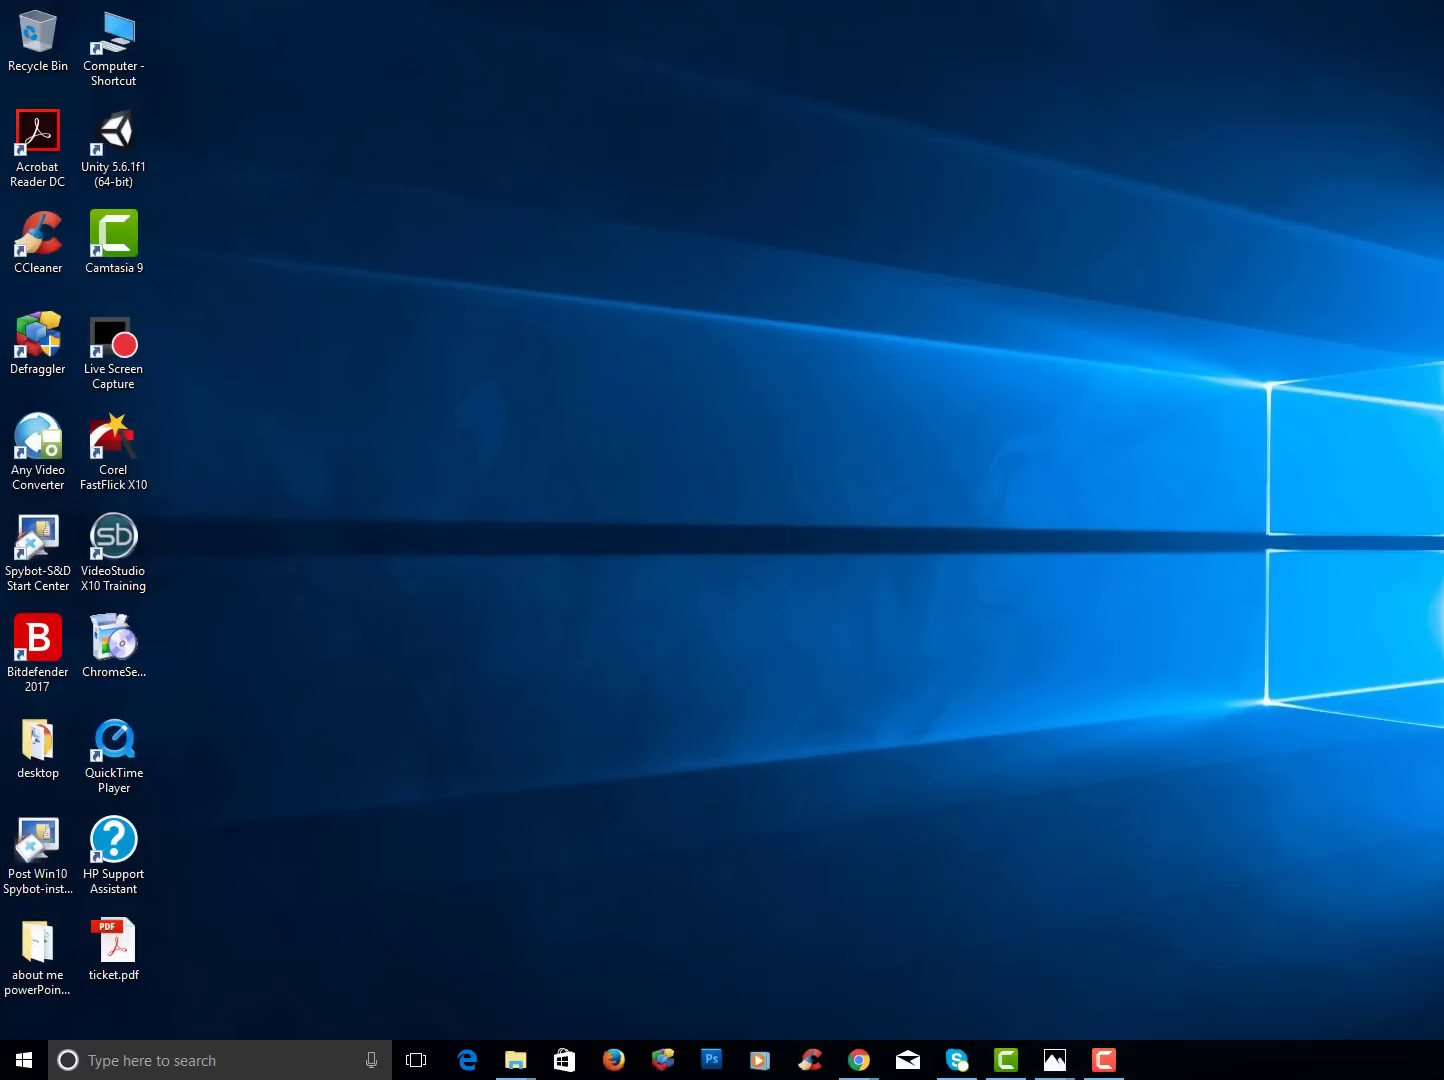
right_click(225, 148)
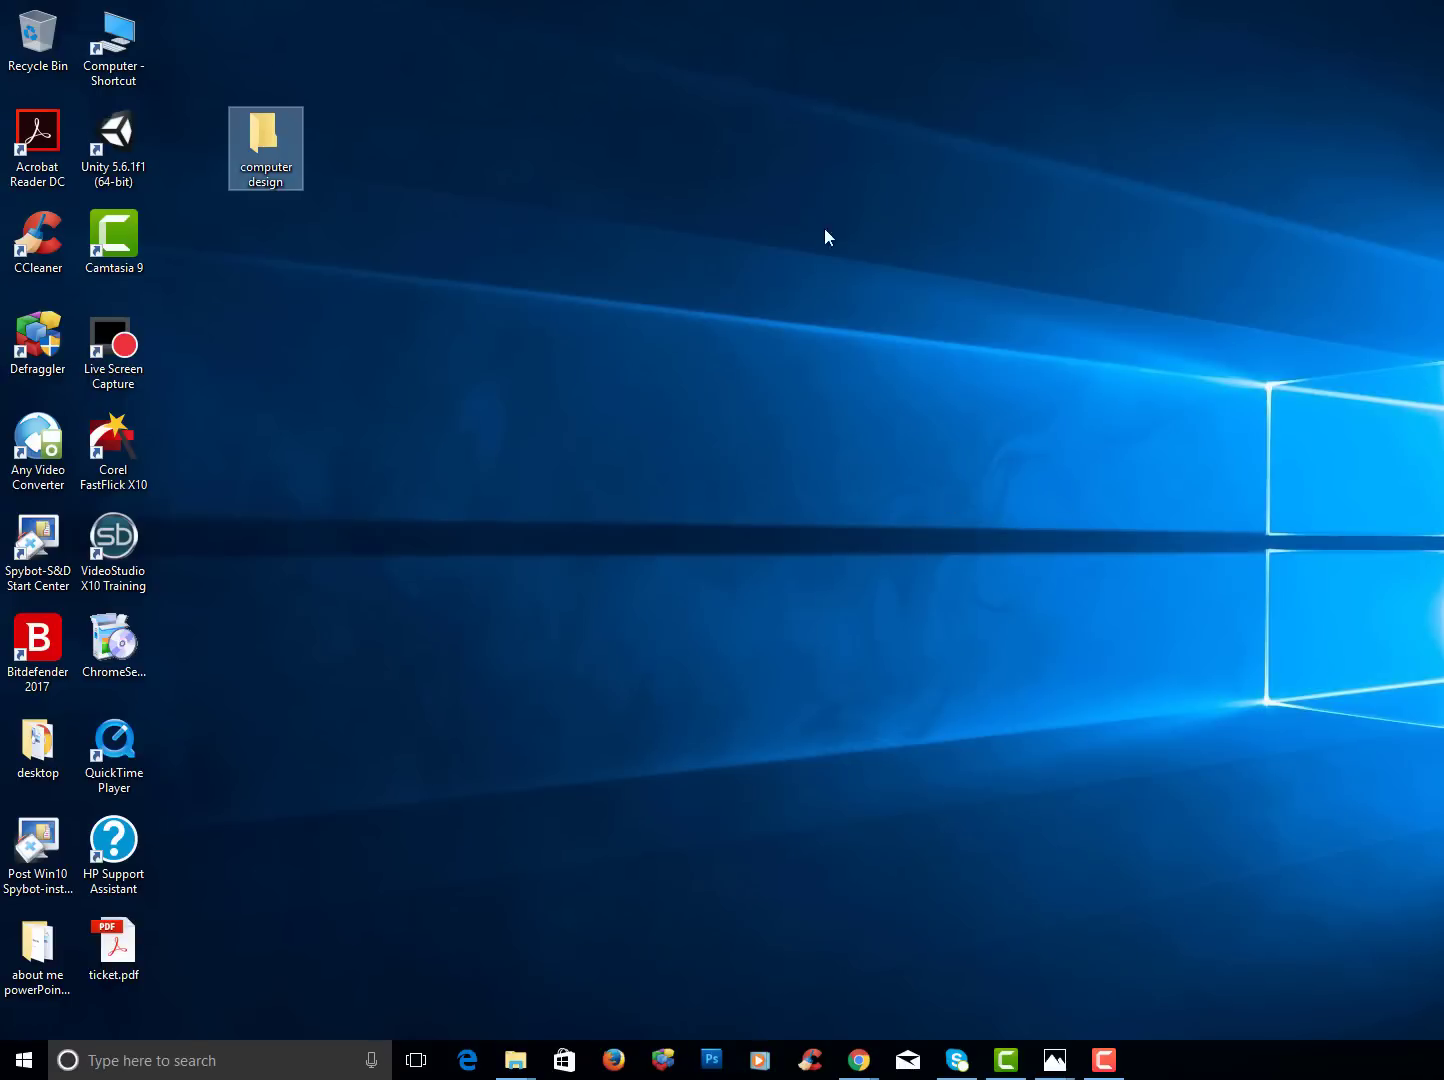
Inside computer design, add Word, Youtube, PowerPoint, Images and Sound subfolders, then close the window.
double_click(271, 136)
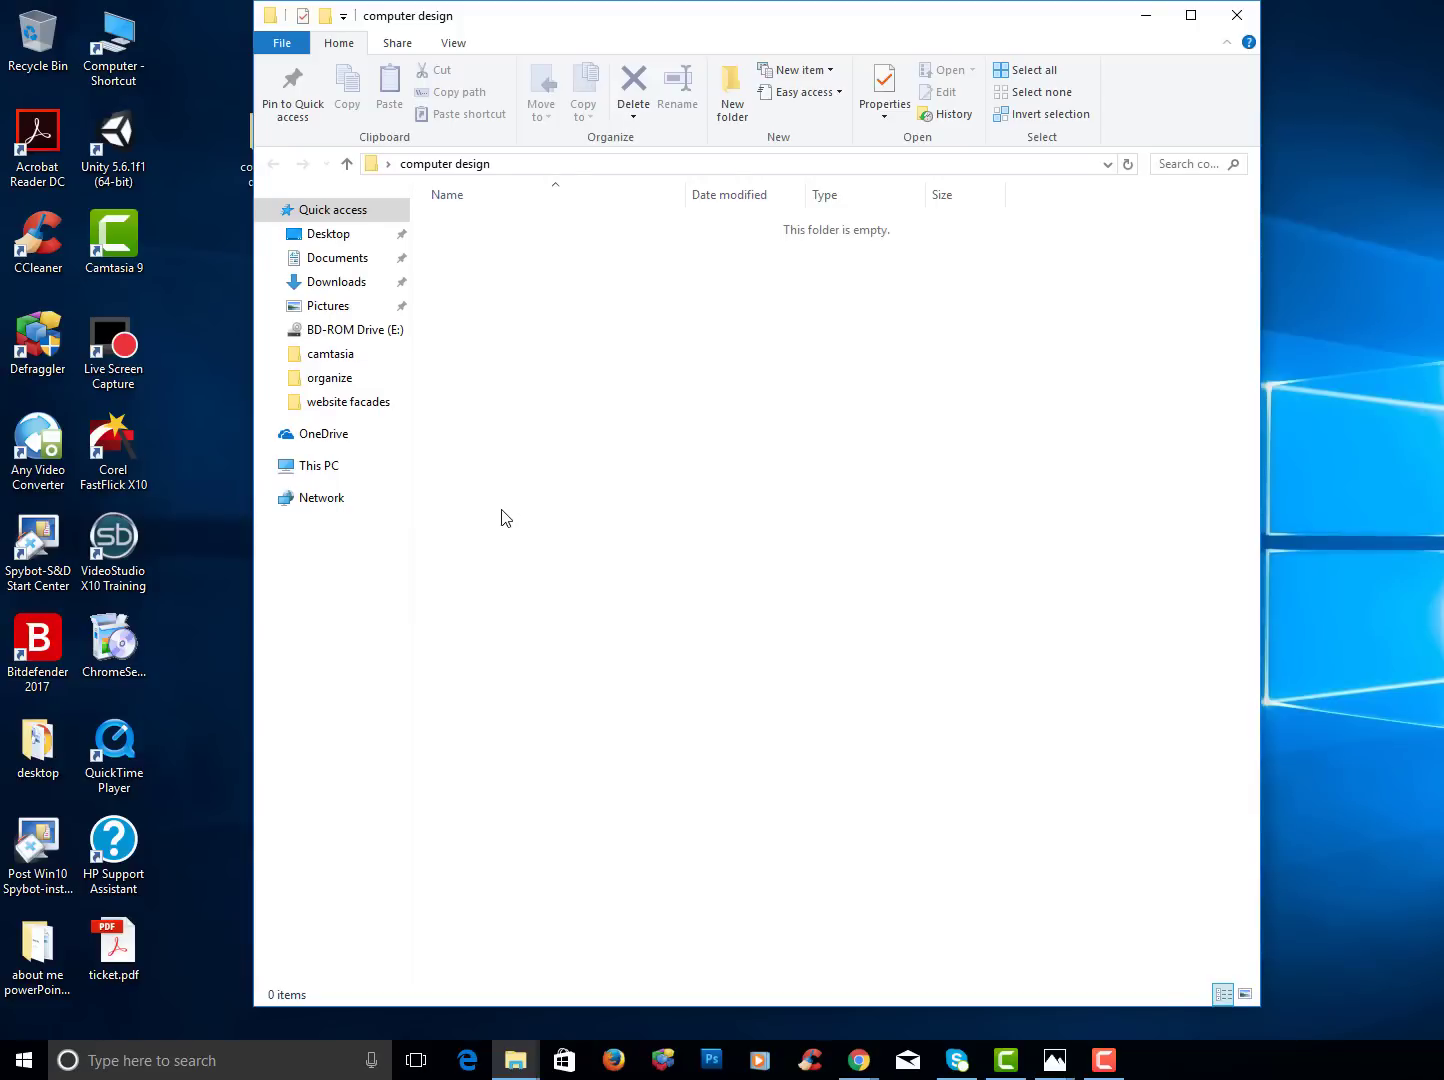
right_click(556, 301)
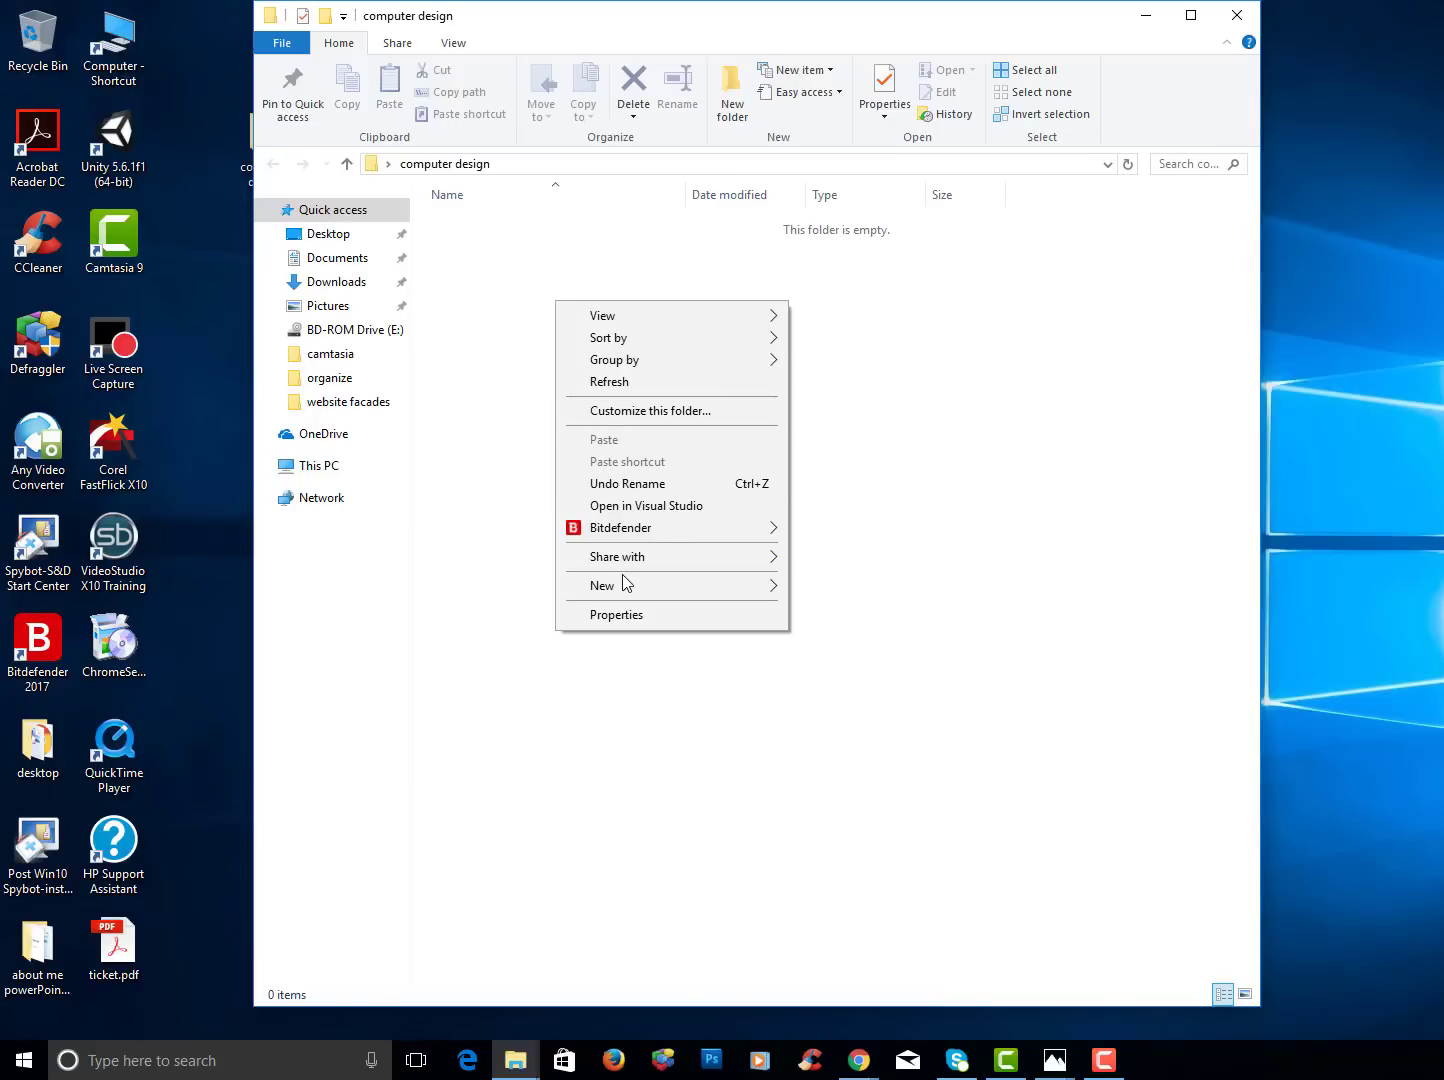
mouse_move(626, 587)
left_click(899, 586)
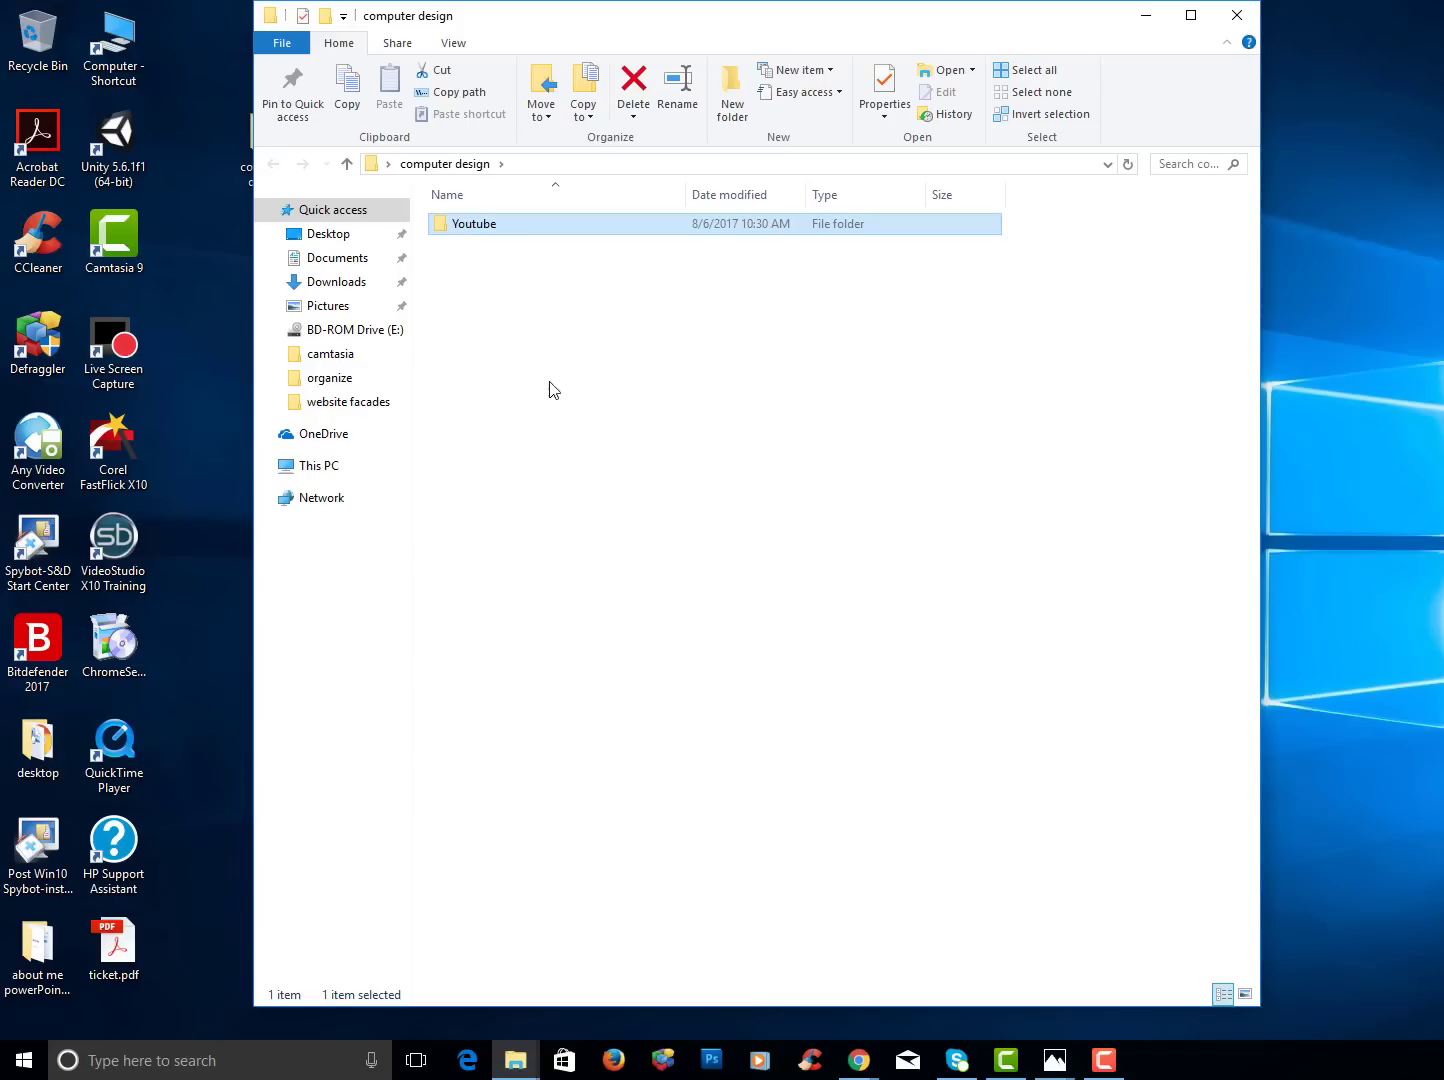
right_click(547, 359)
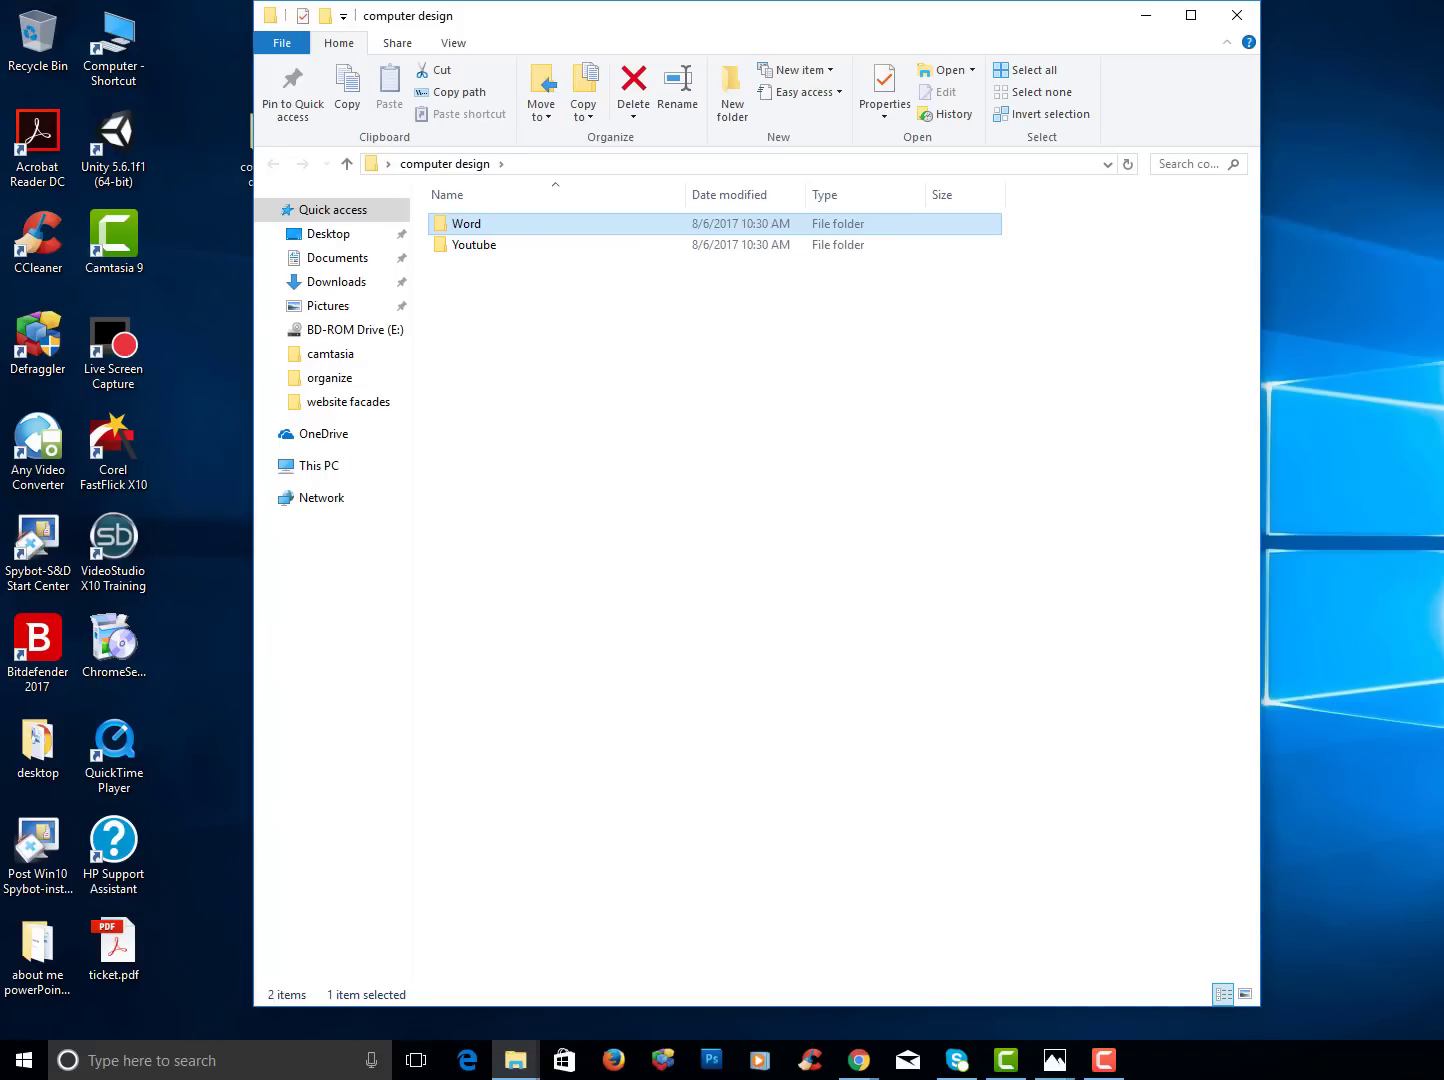
right_click(513, 404)
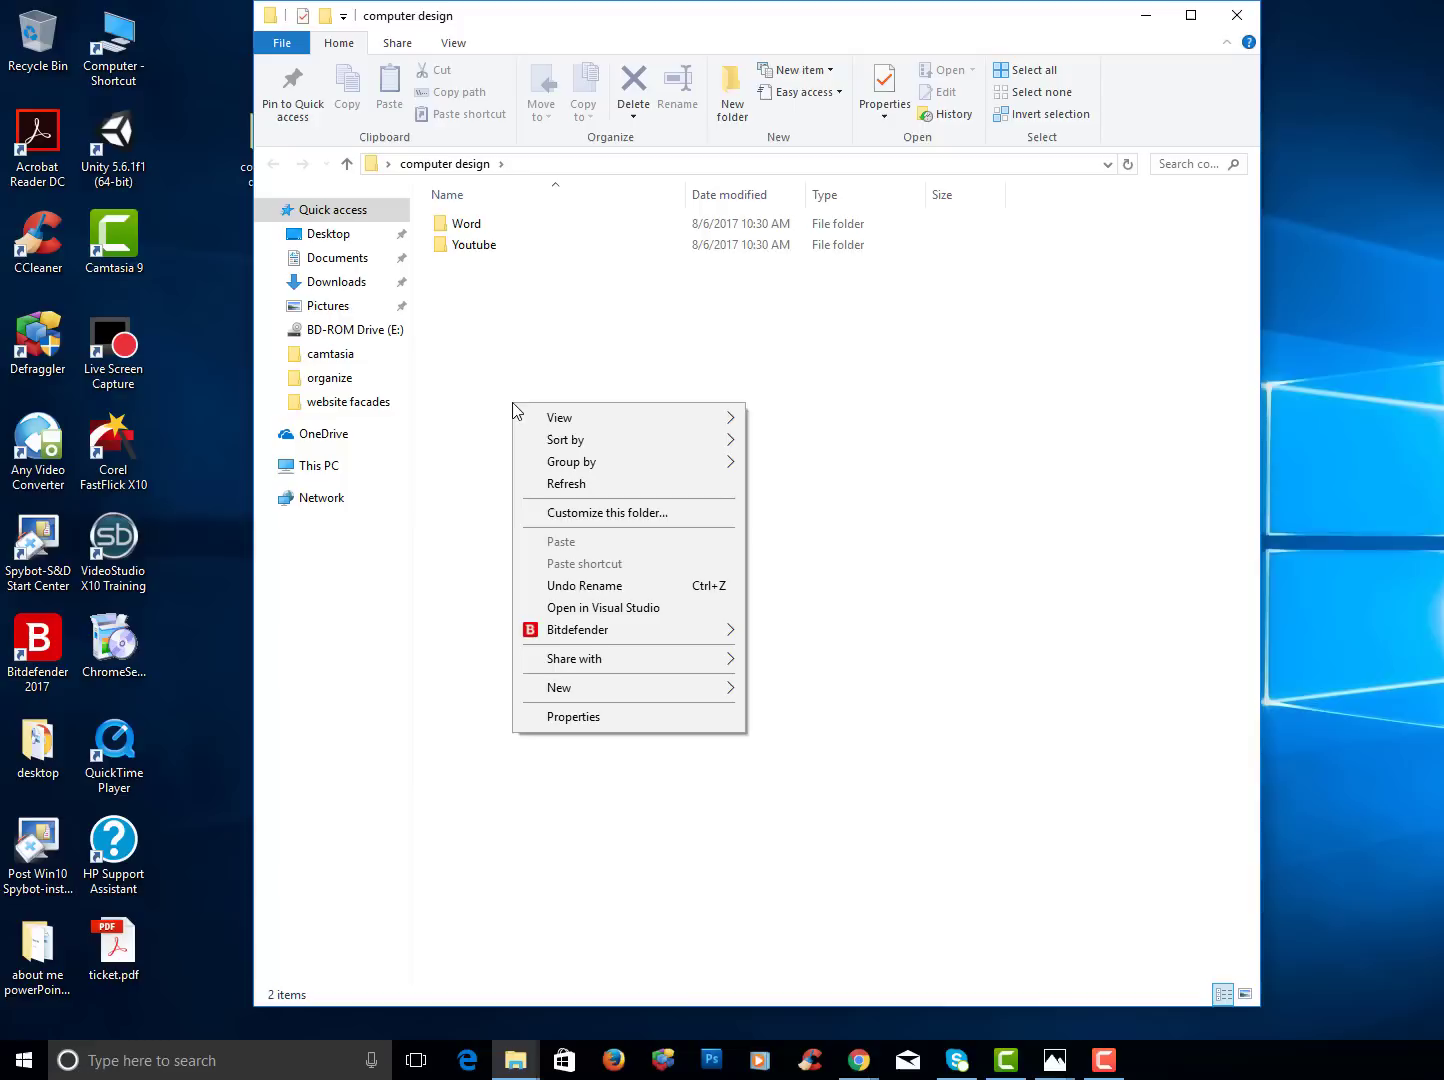
mouse_move(566, 693)
left_click(773, 687)
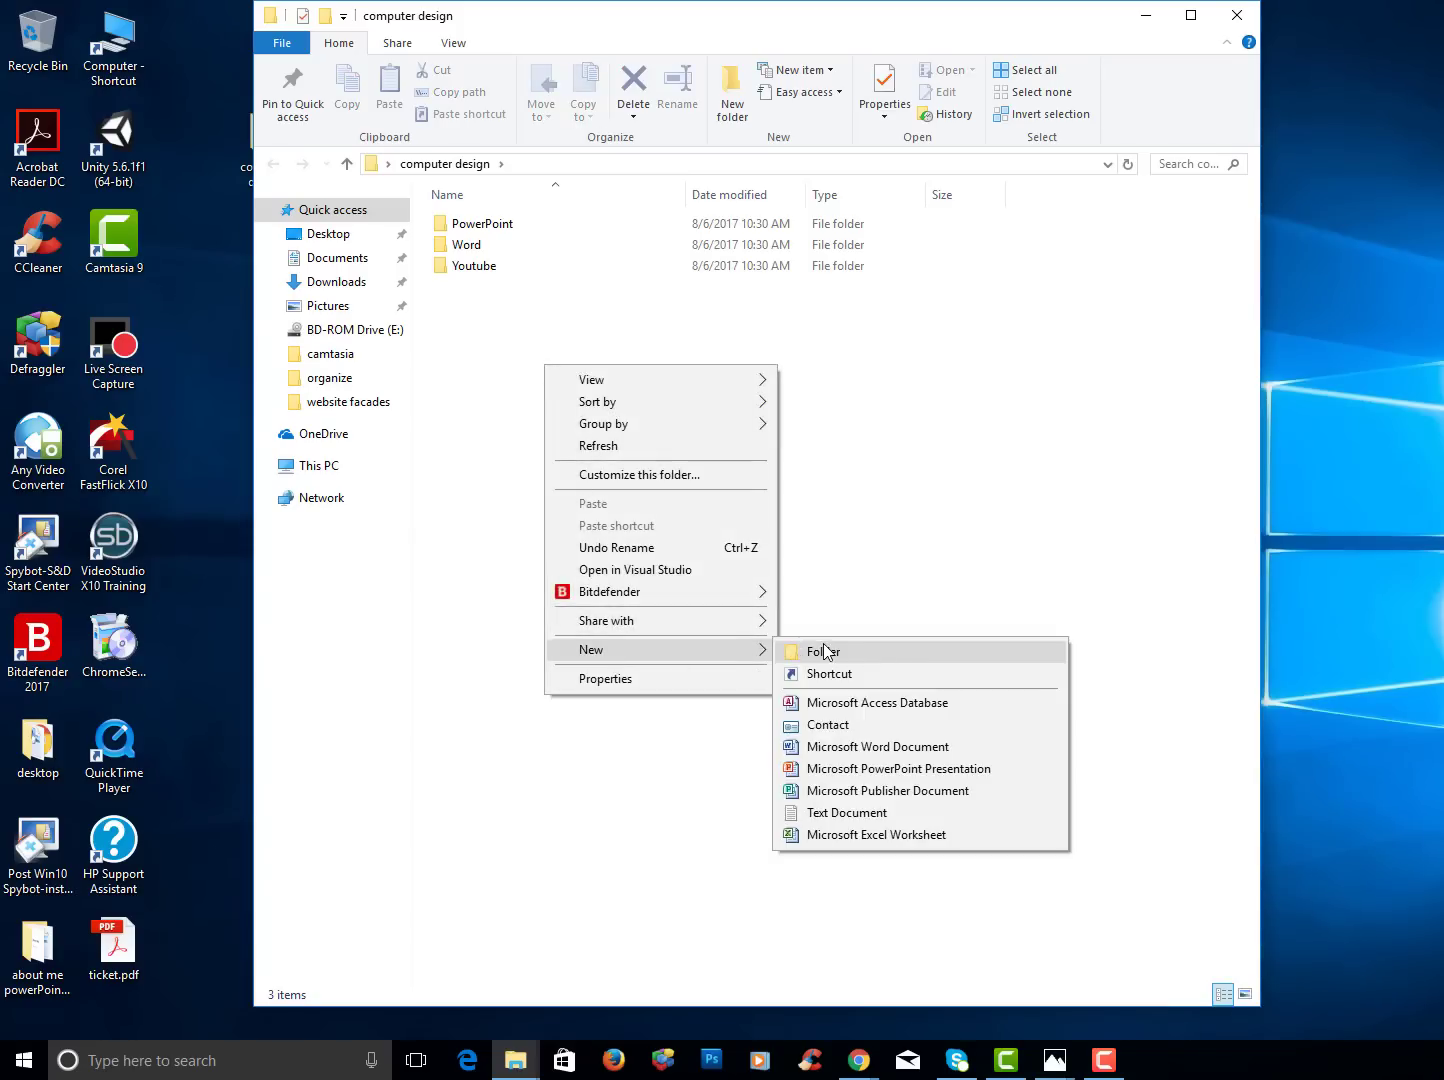
left_click(825, 559)
key("BackSpace")
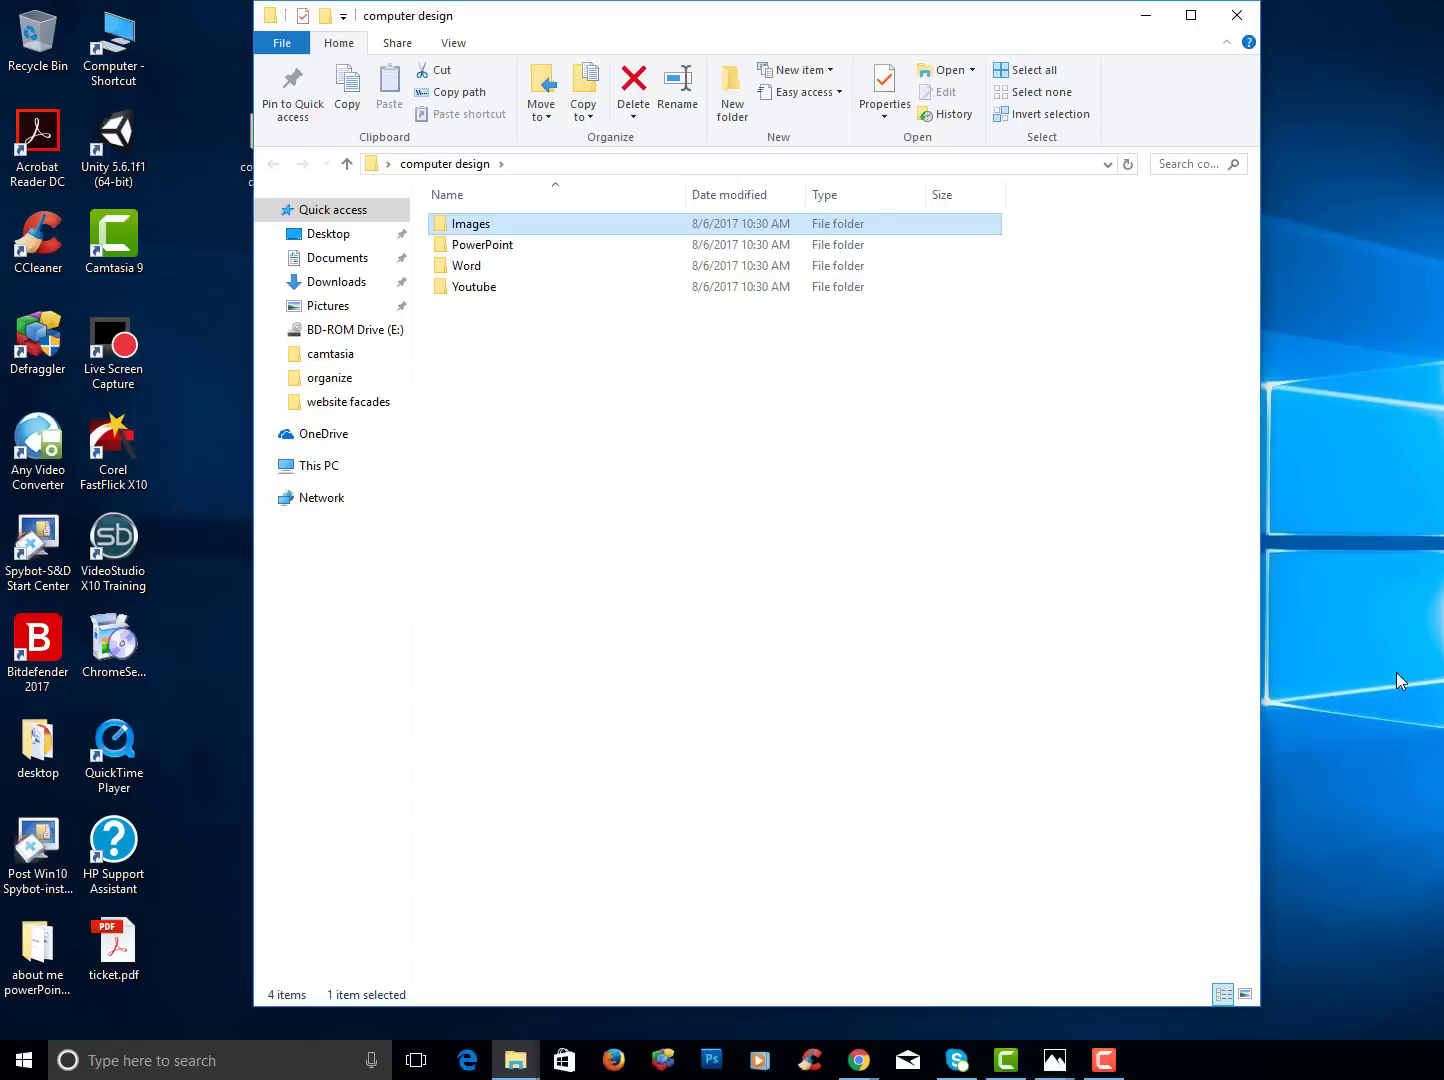
right_click(589, 492)
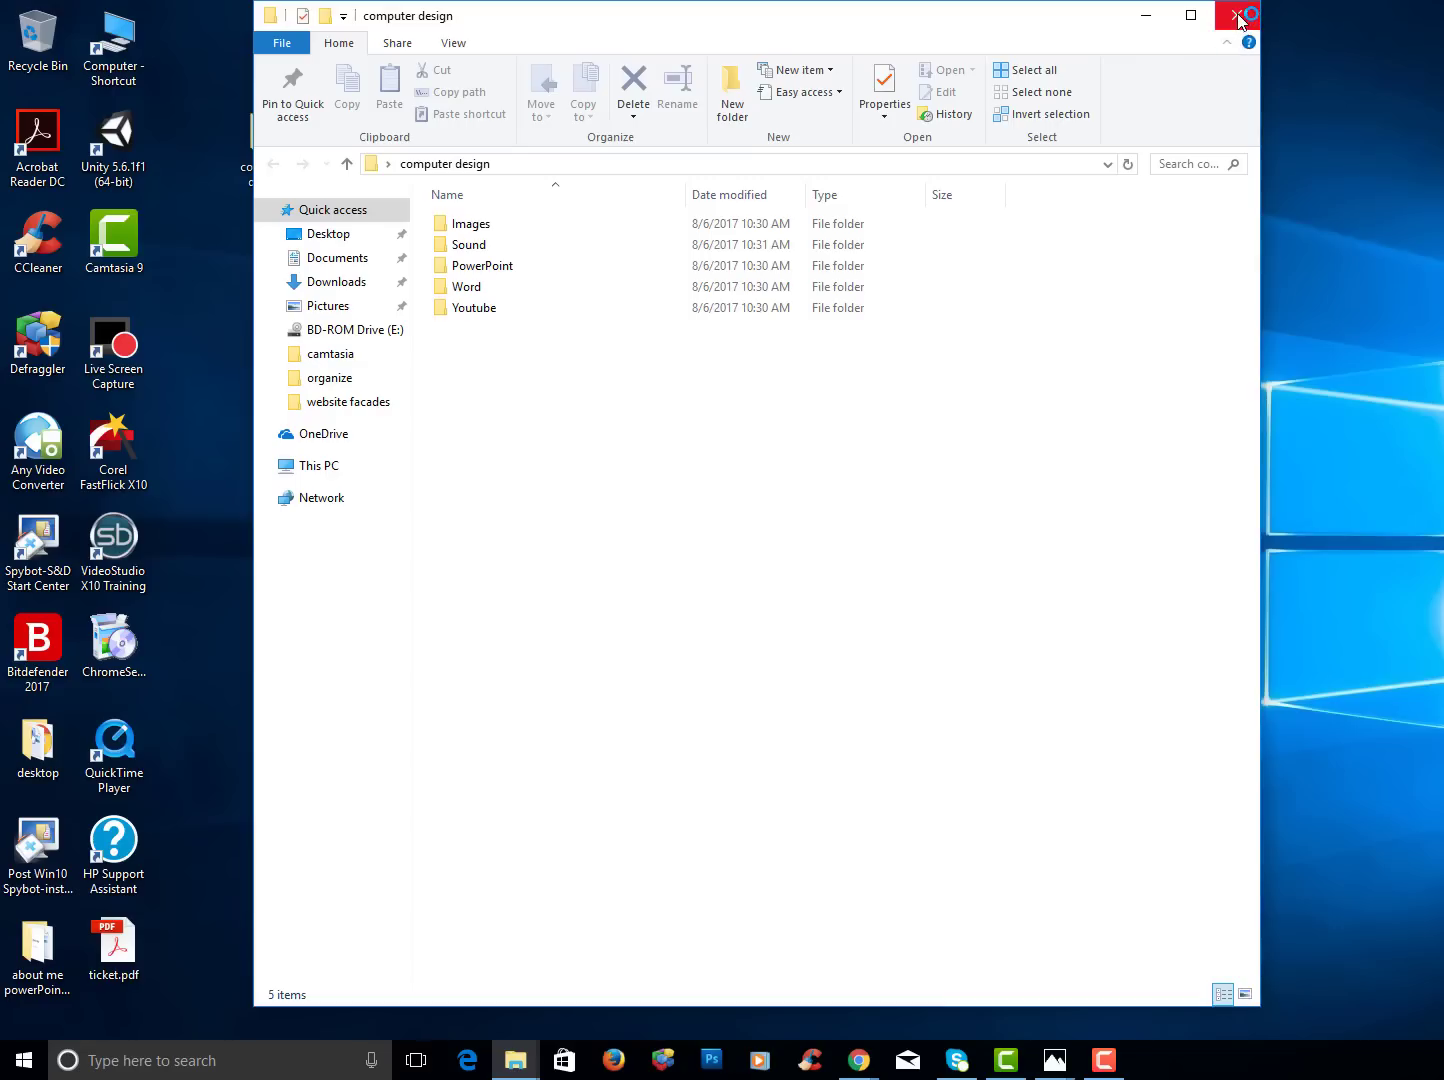
left_click(1239, 14)
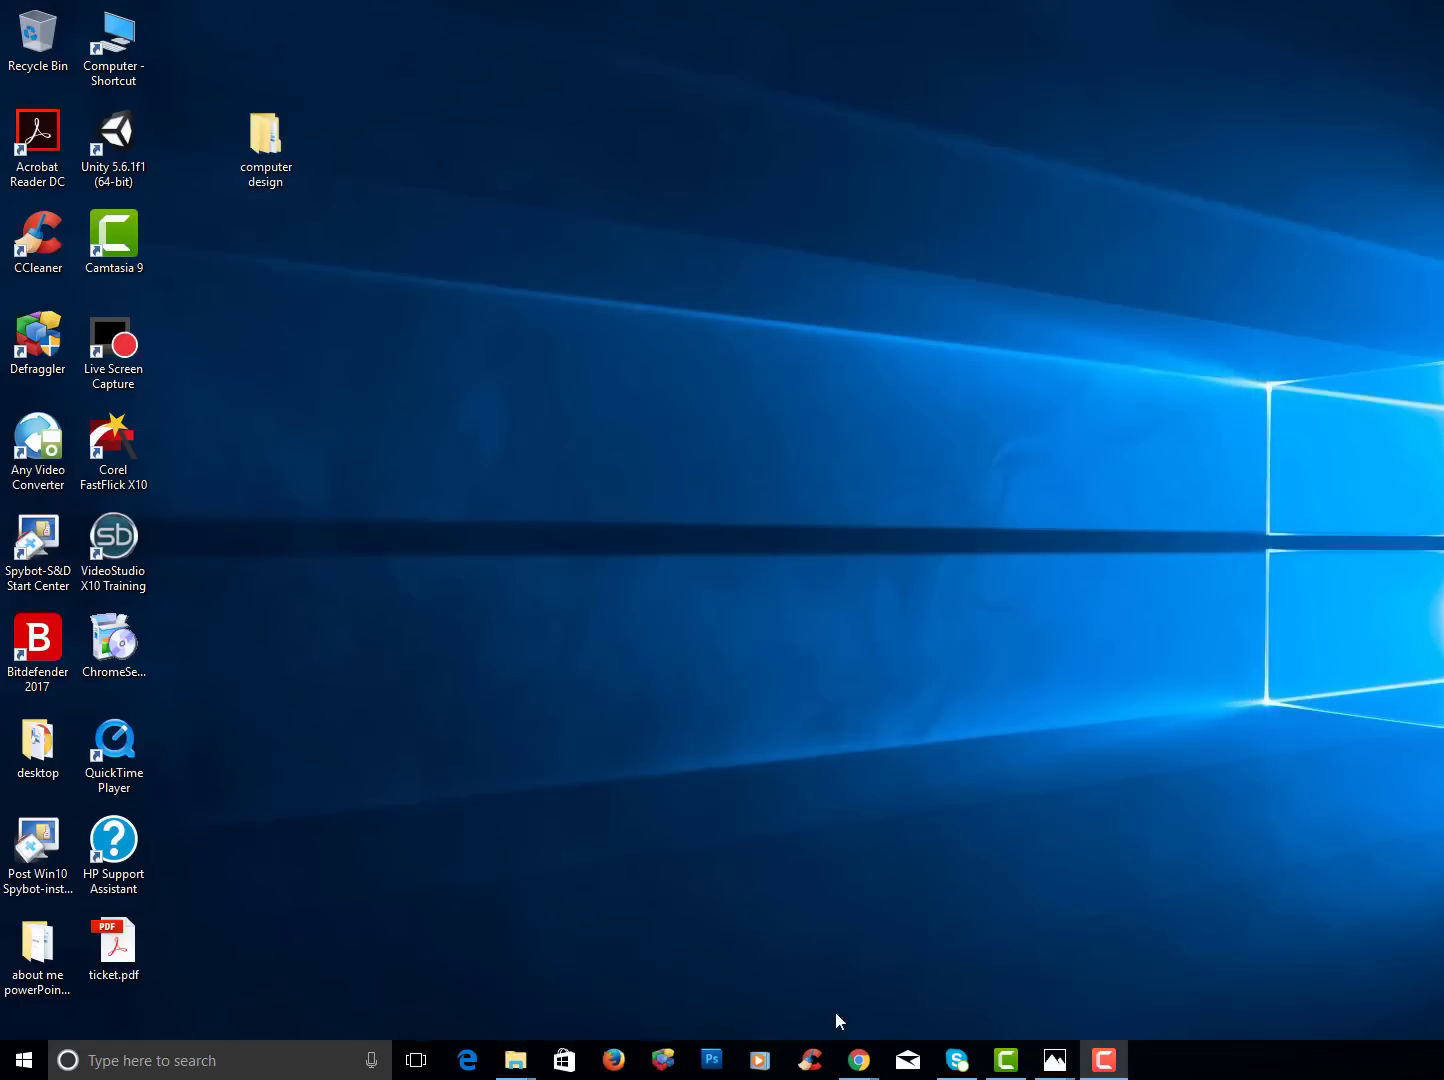
Open Chrome and search Google Images for 'polar bear' with SafeSearch filtering explicit results.
mouse_move(864, 1064)
left_click(931, 954)
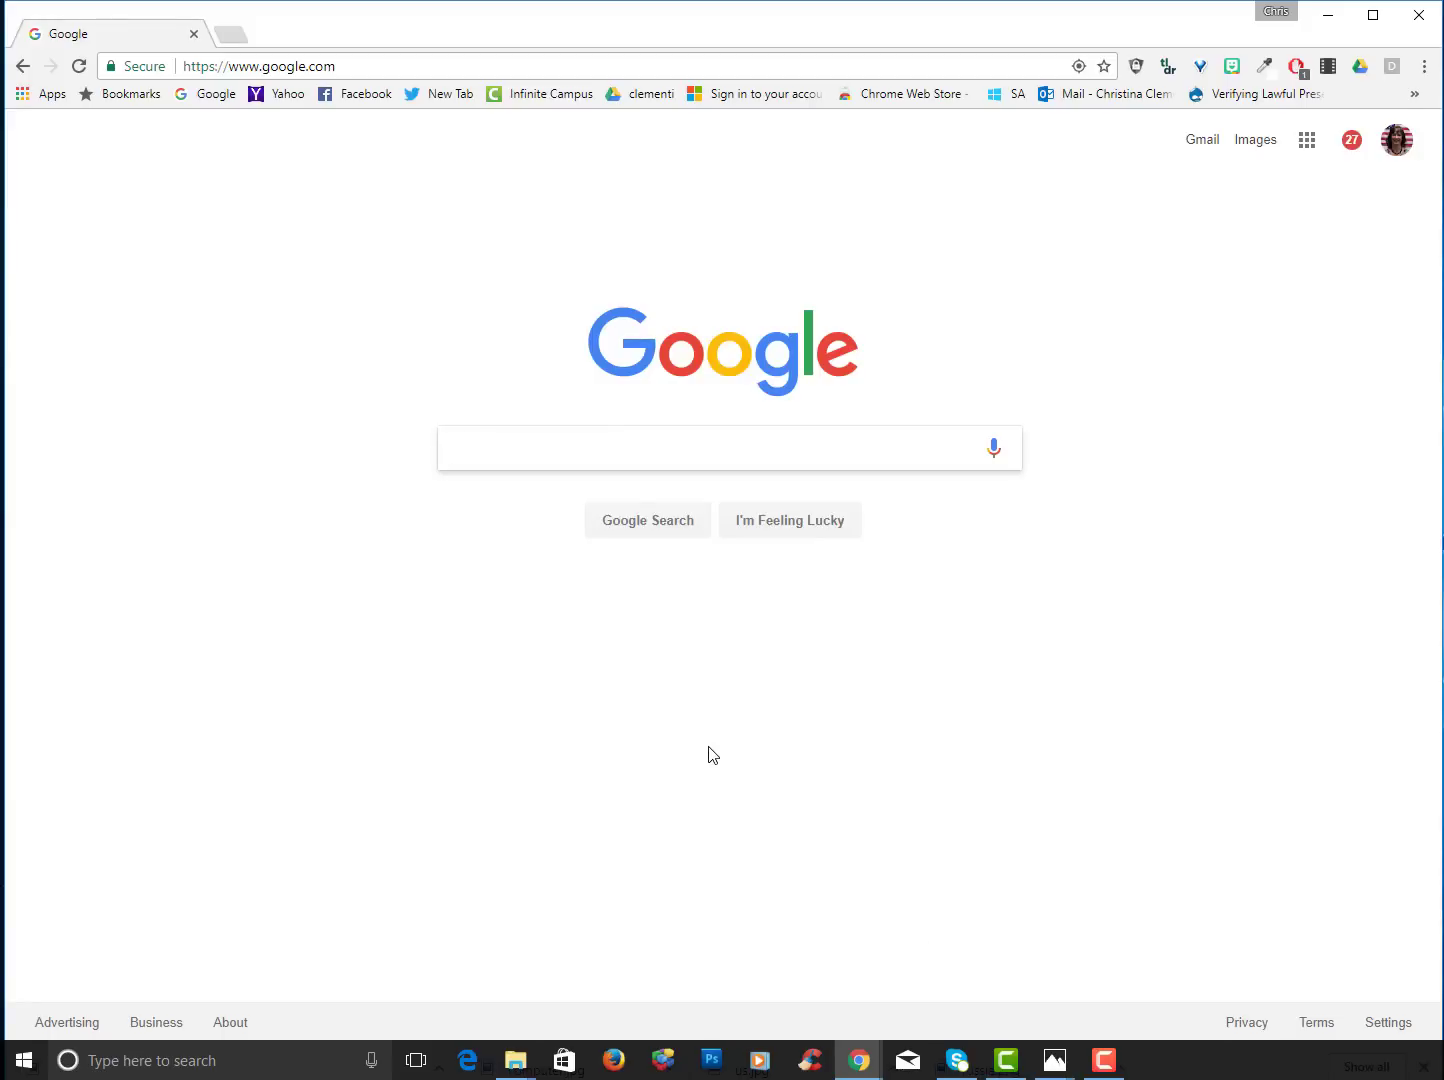
left_click(1256, 141)
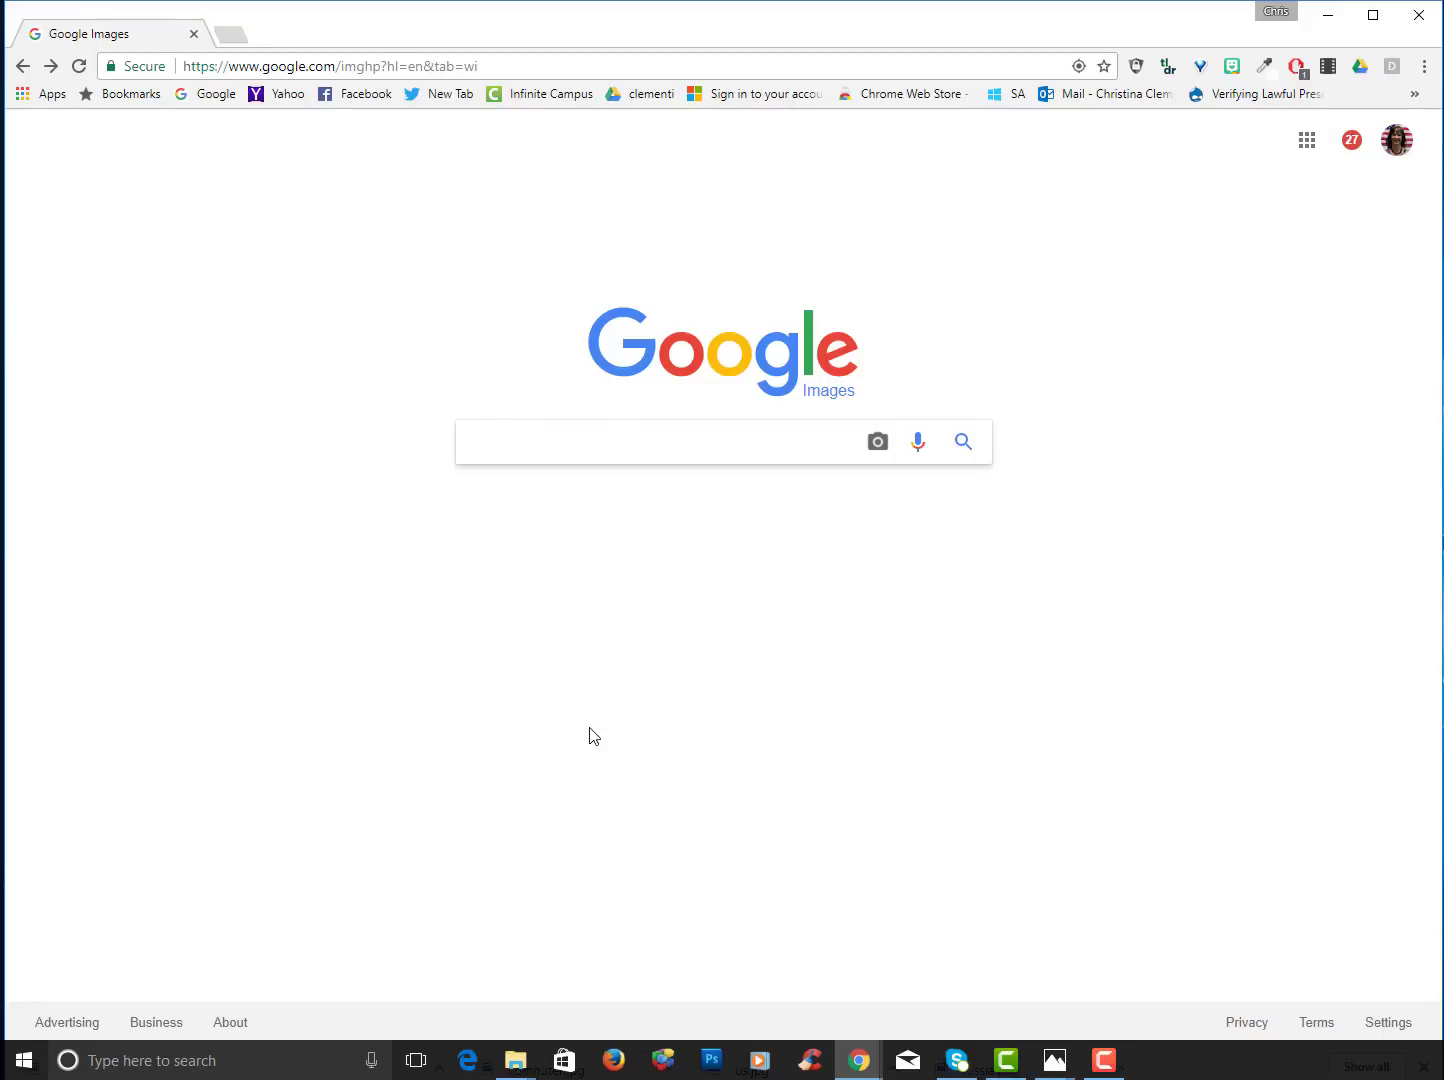
type("polar bear")
key("Return")
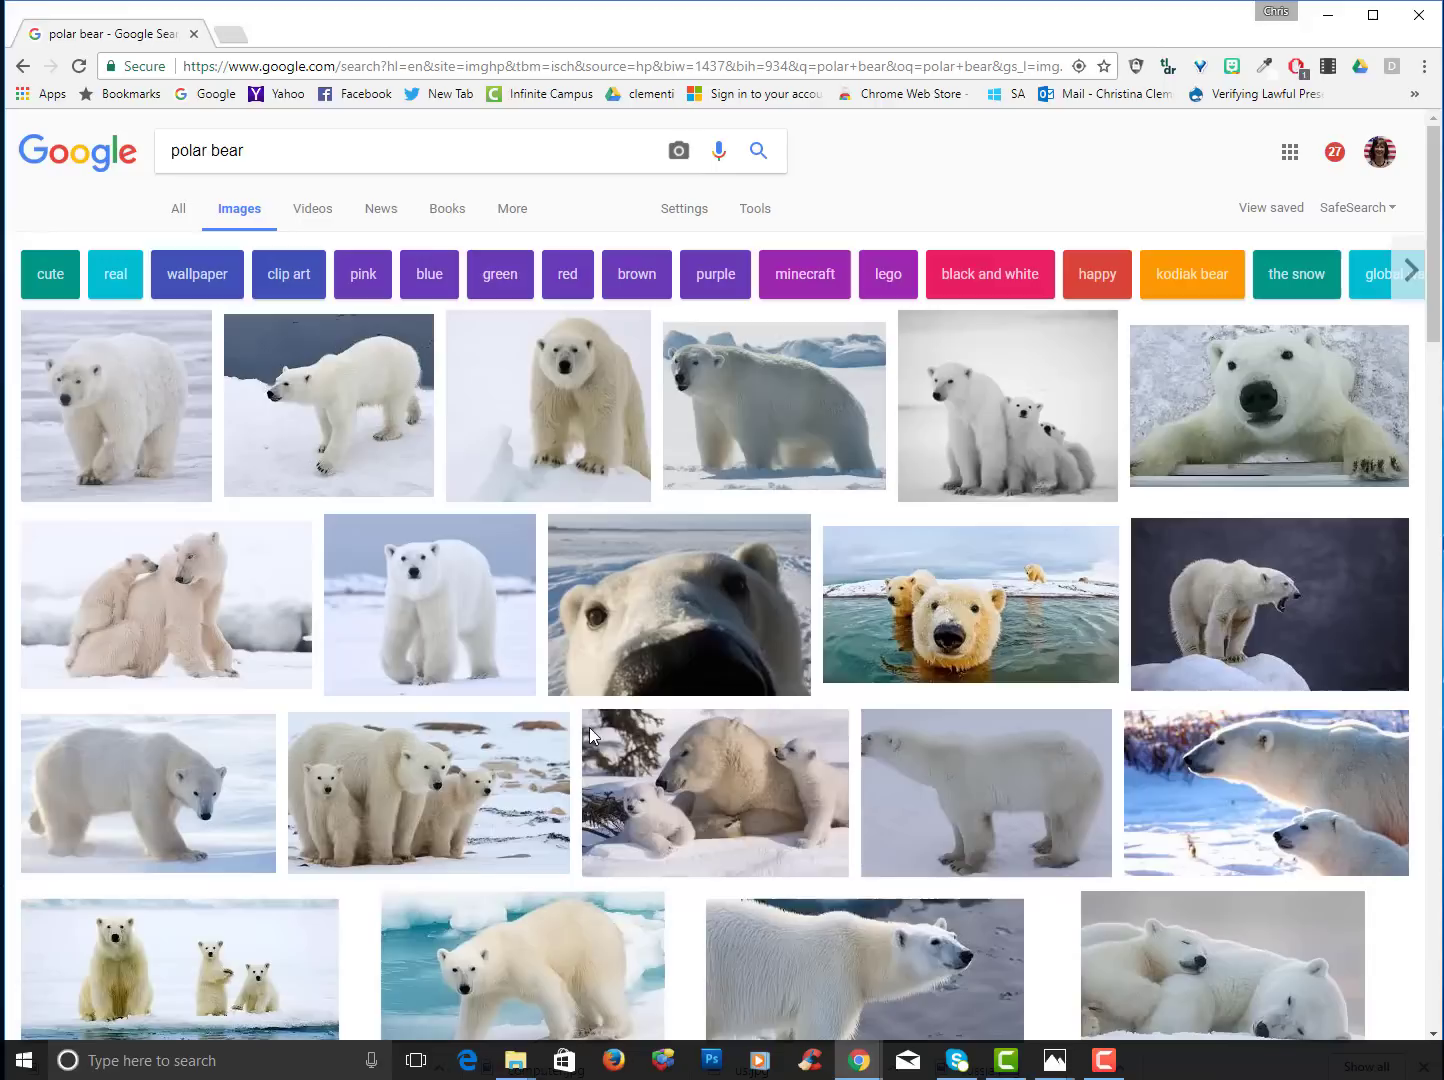
left_click(1393, 210)
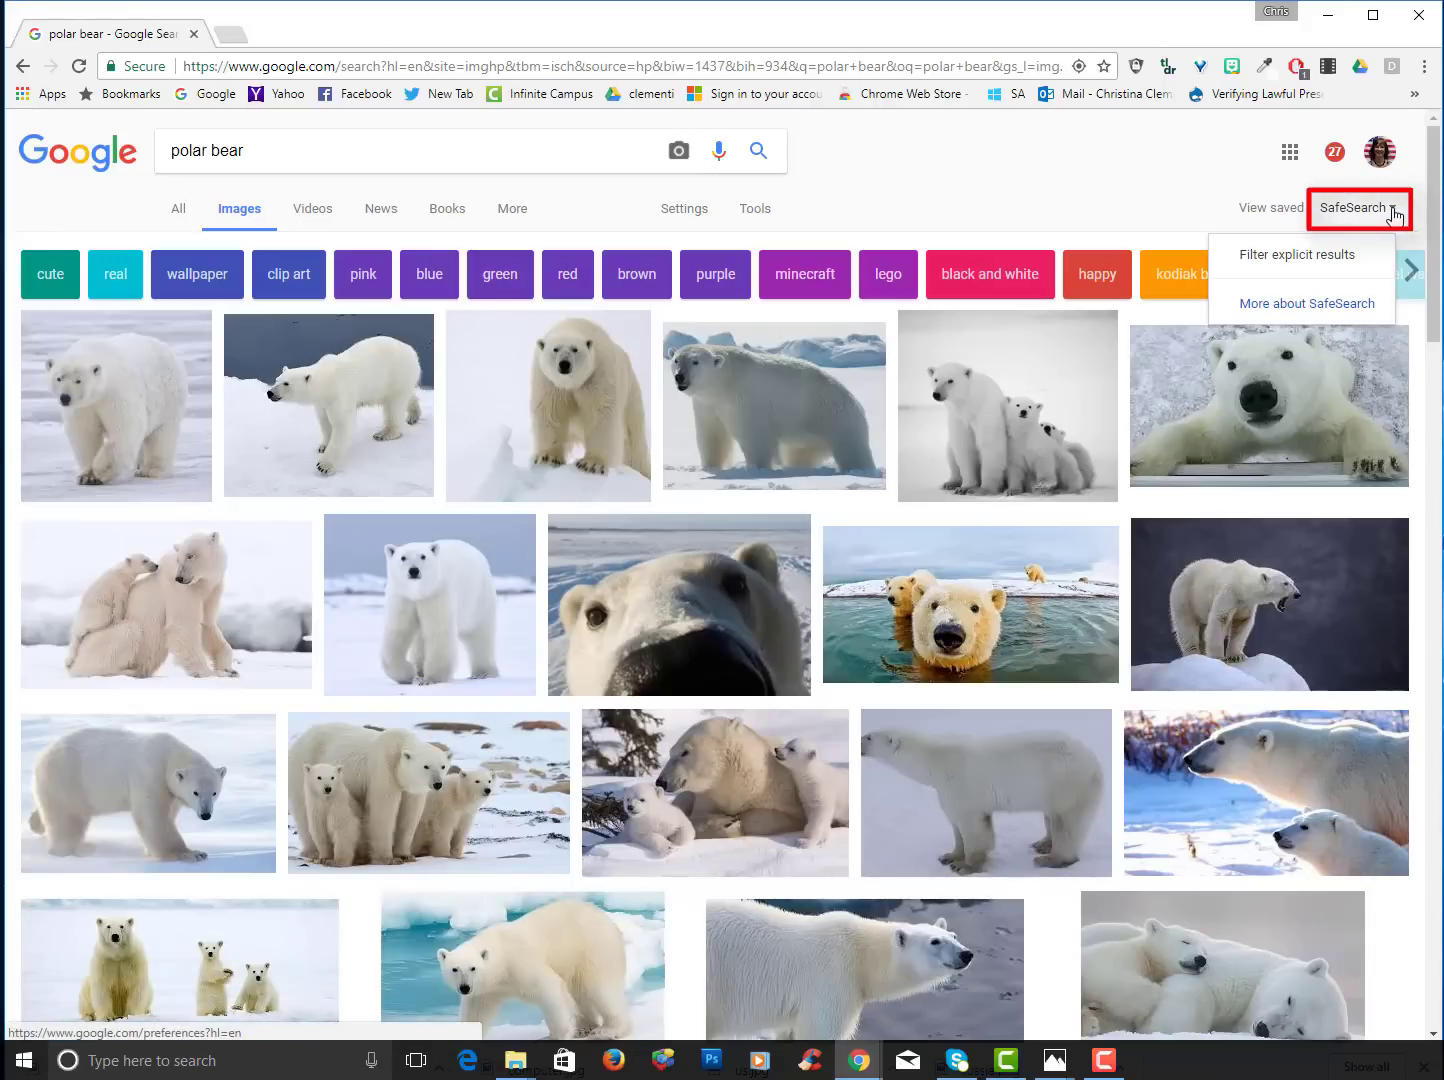
left_click(1331, 263)
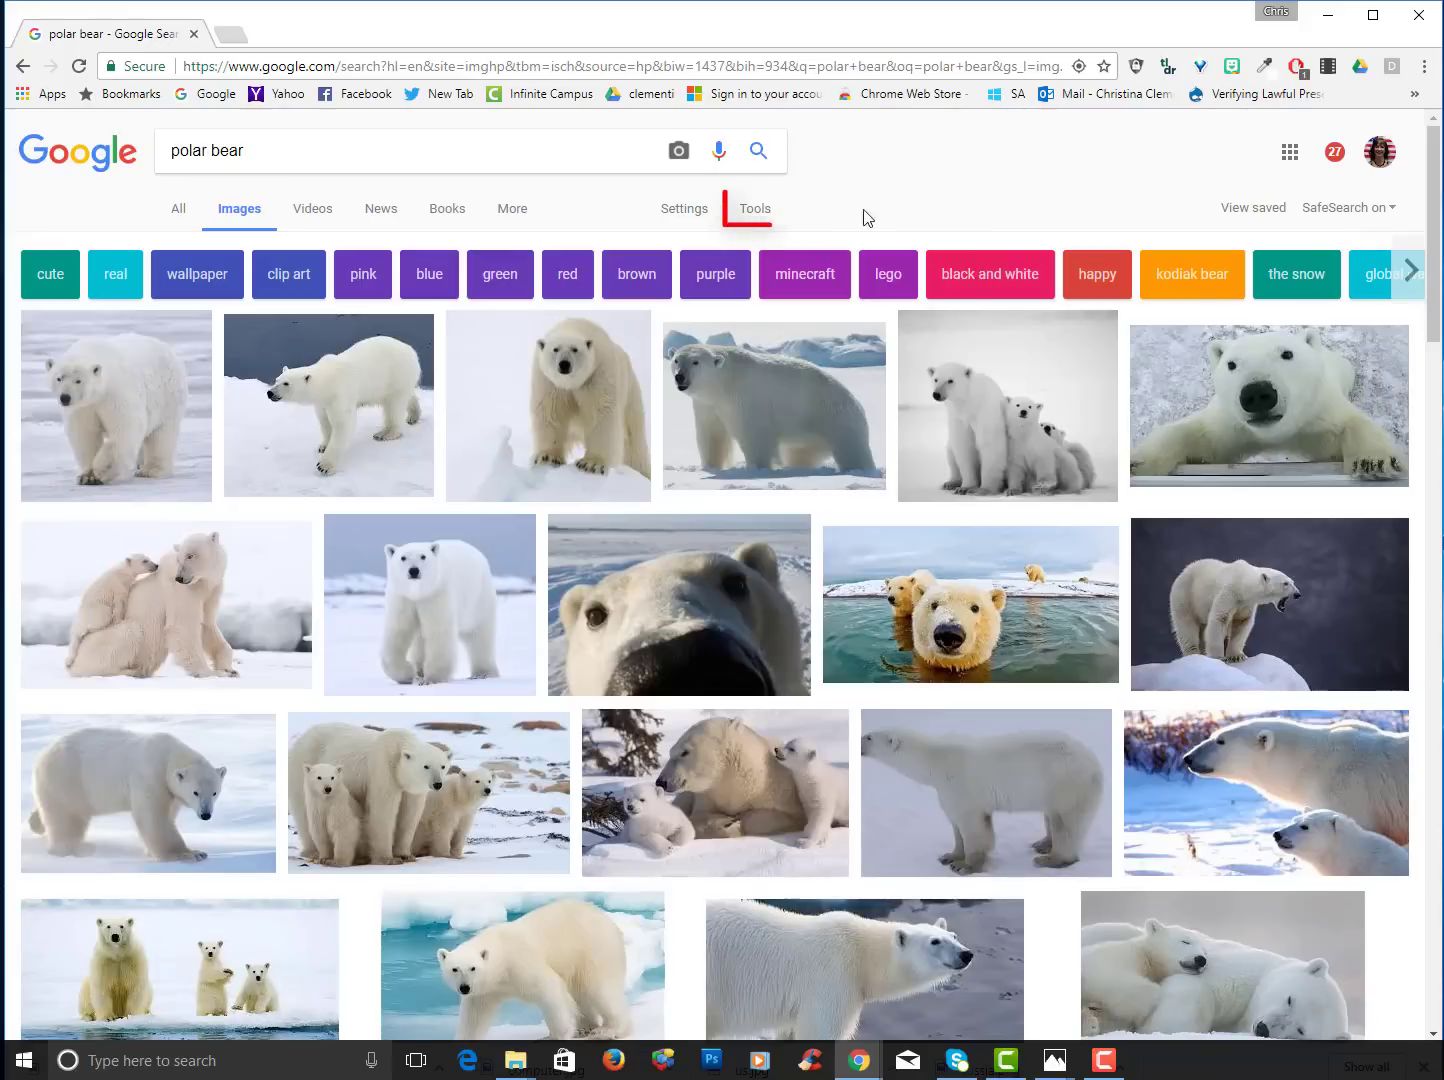
Limit polar bear results to Large size and a usage-rights licence, then preview the splashing bear photo.
left_click(754, 208)
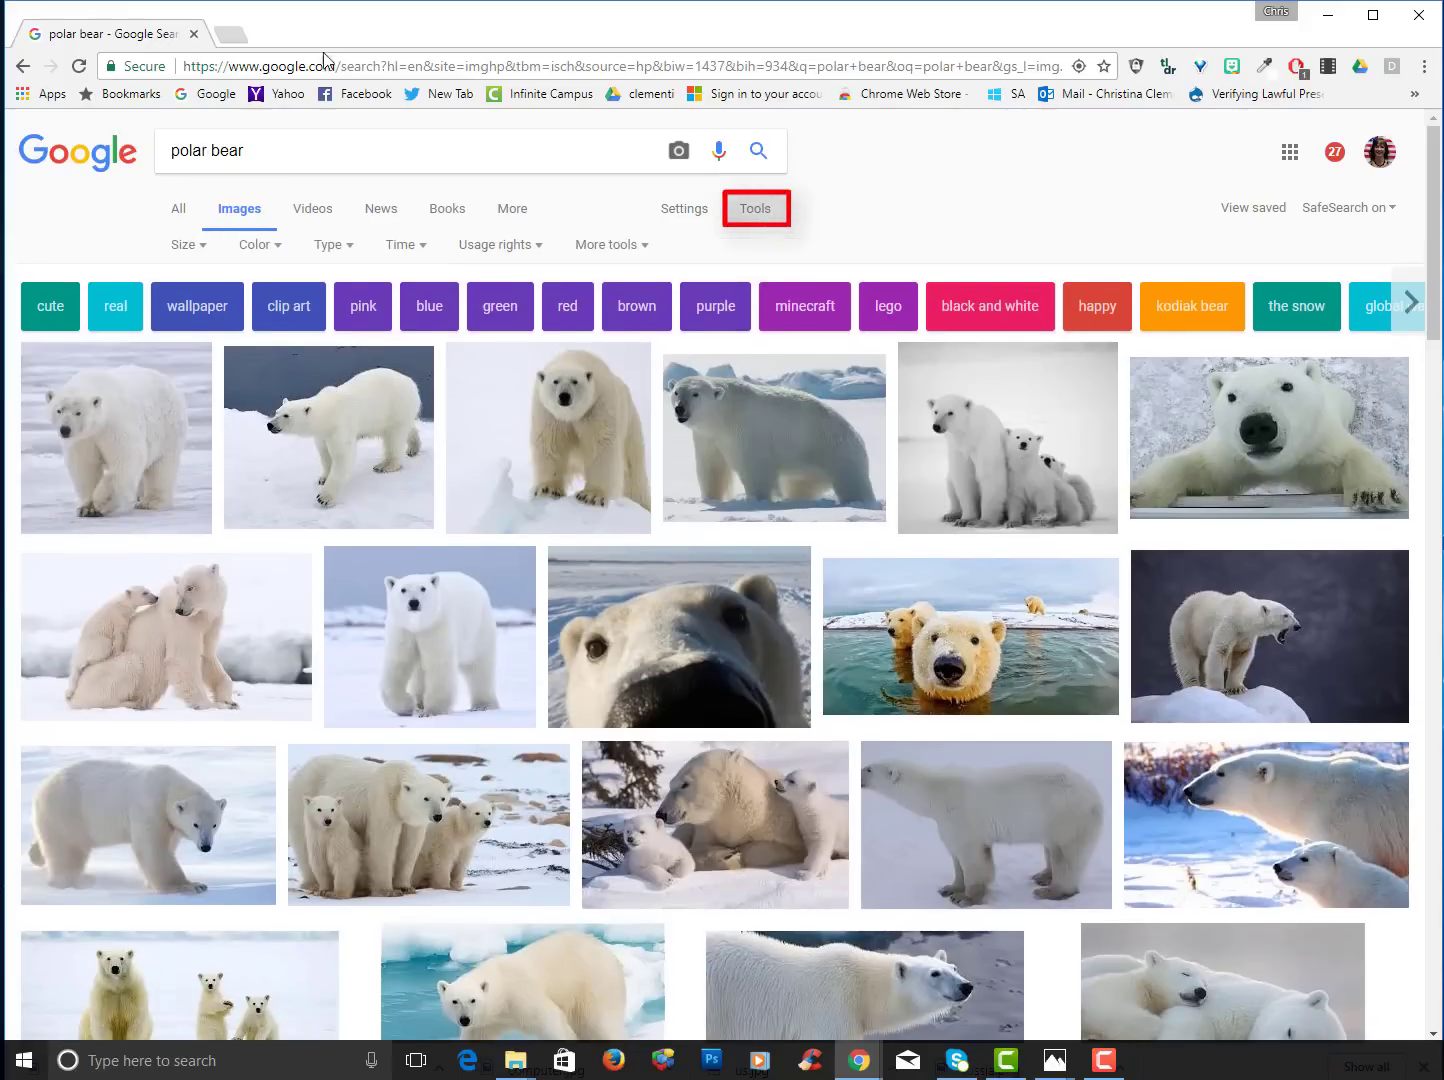
left_click(185, 245)
left_click(199, 309)
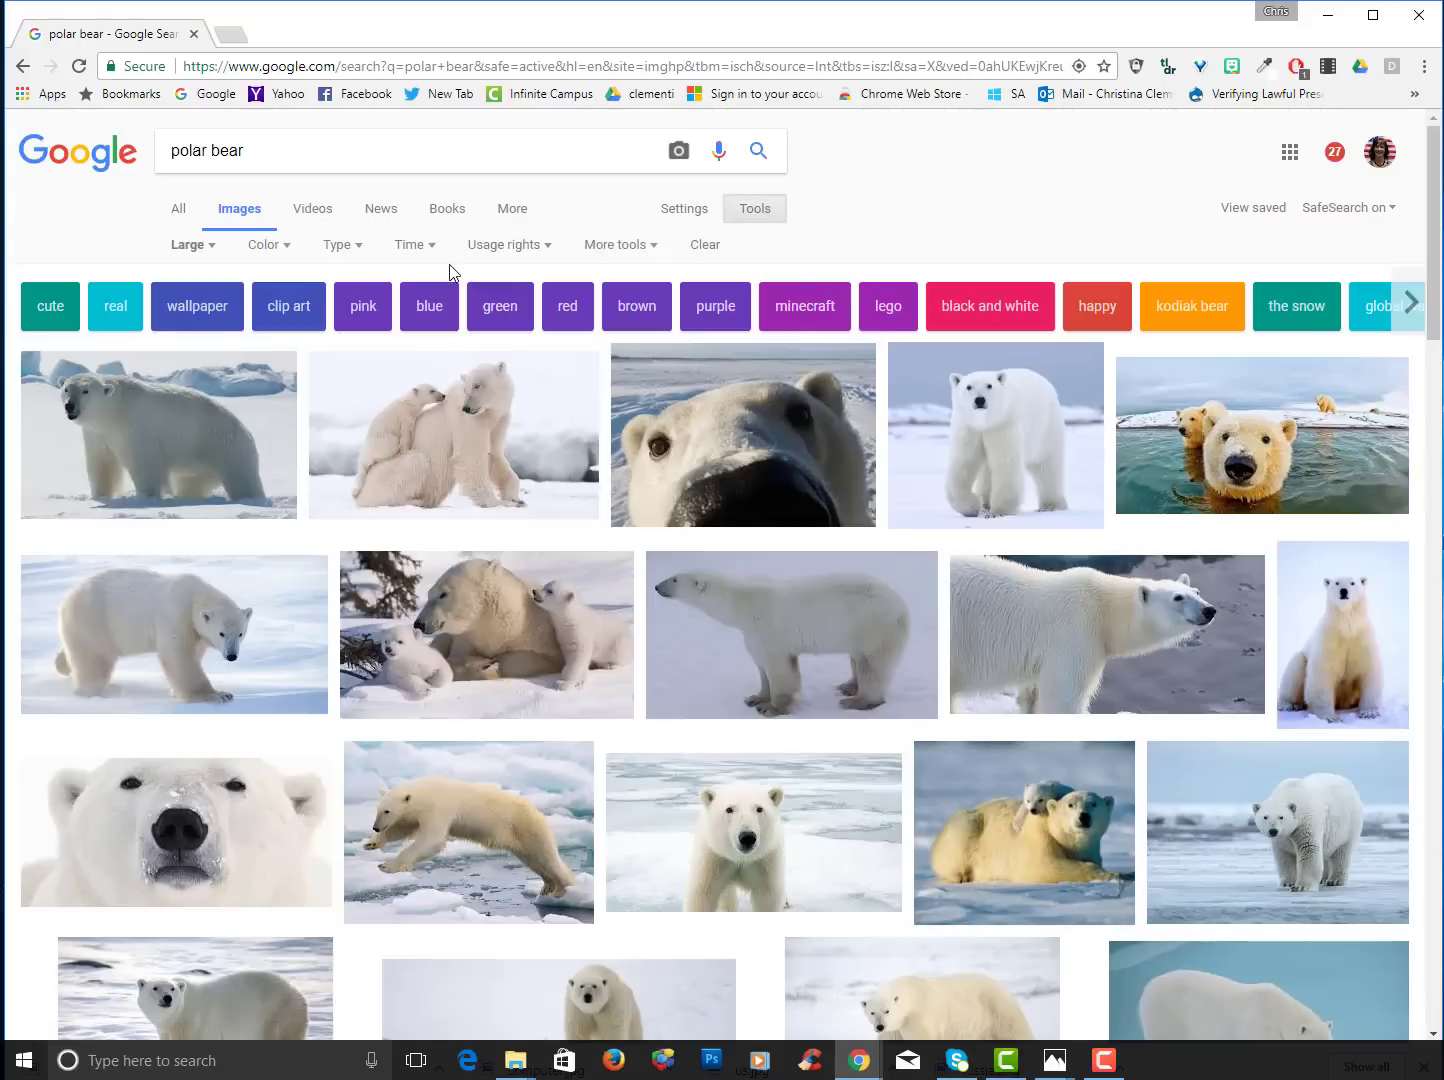
left_click(546, 248)
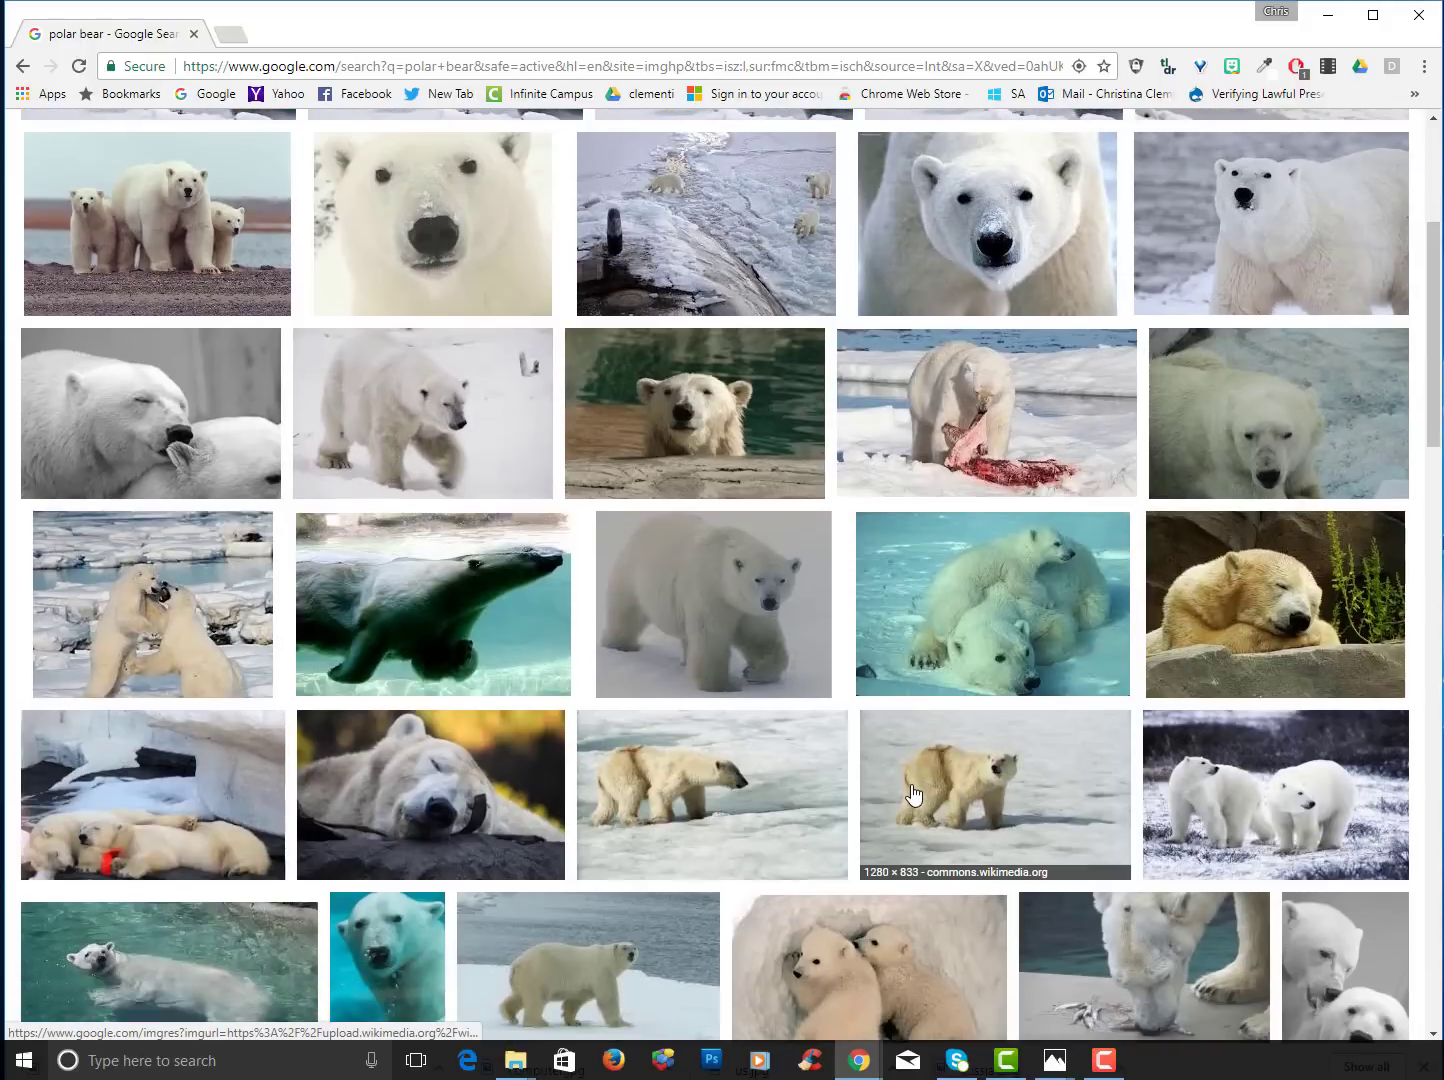
scroll(911, 792, "down", 2)
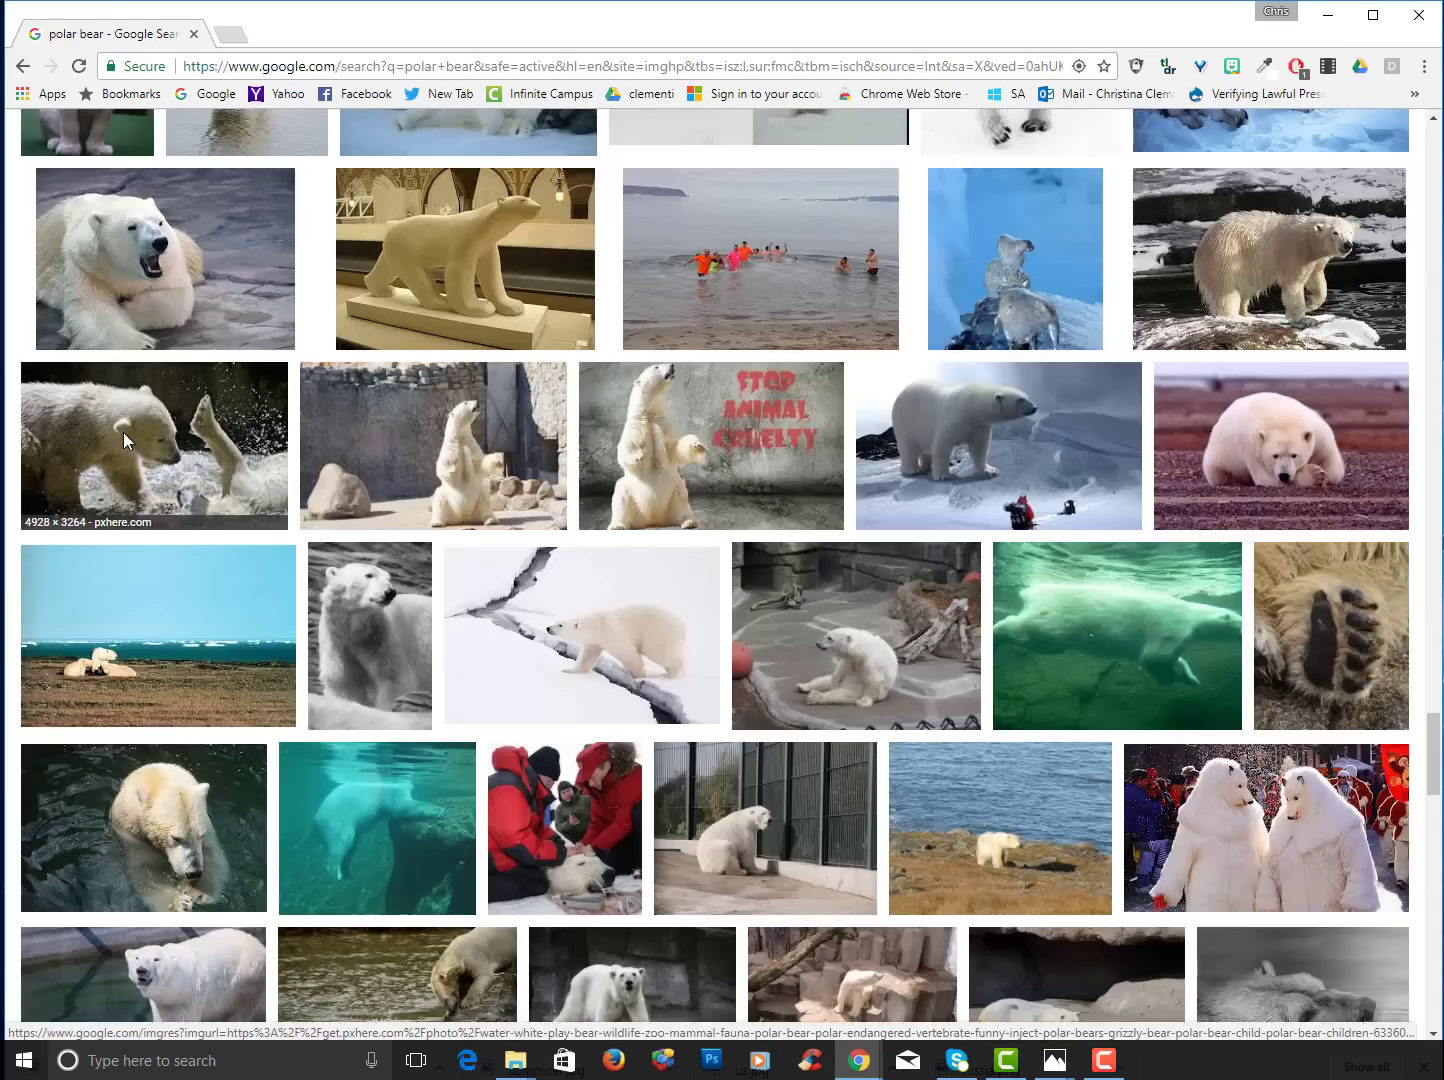
left_click(124, 433)
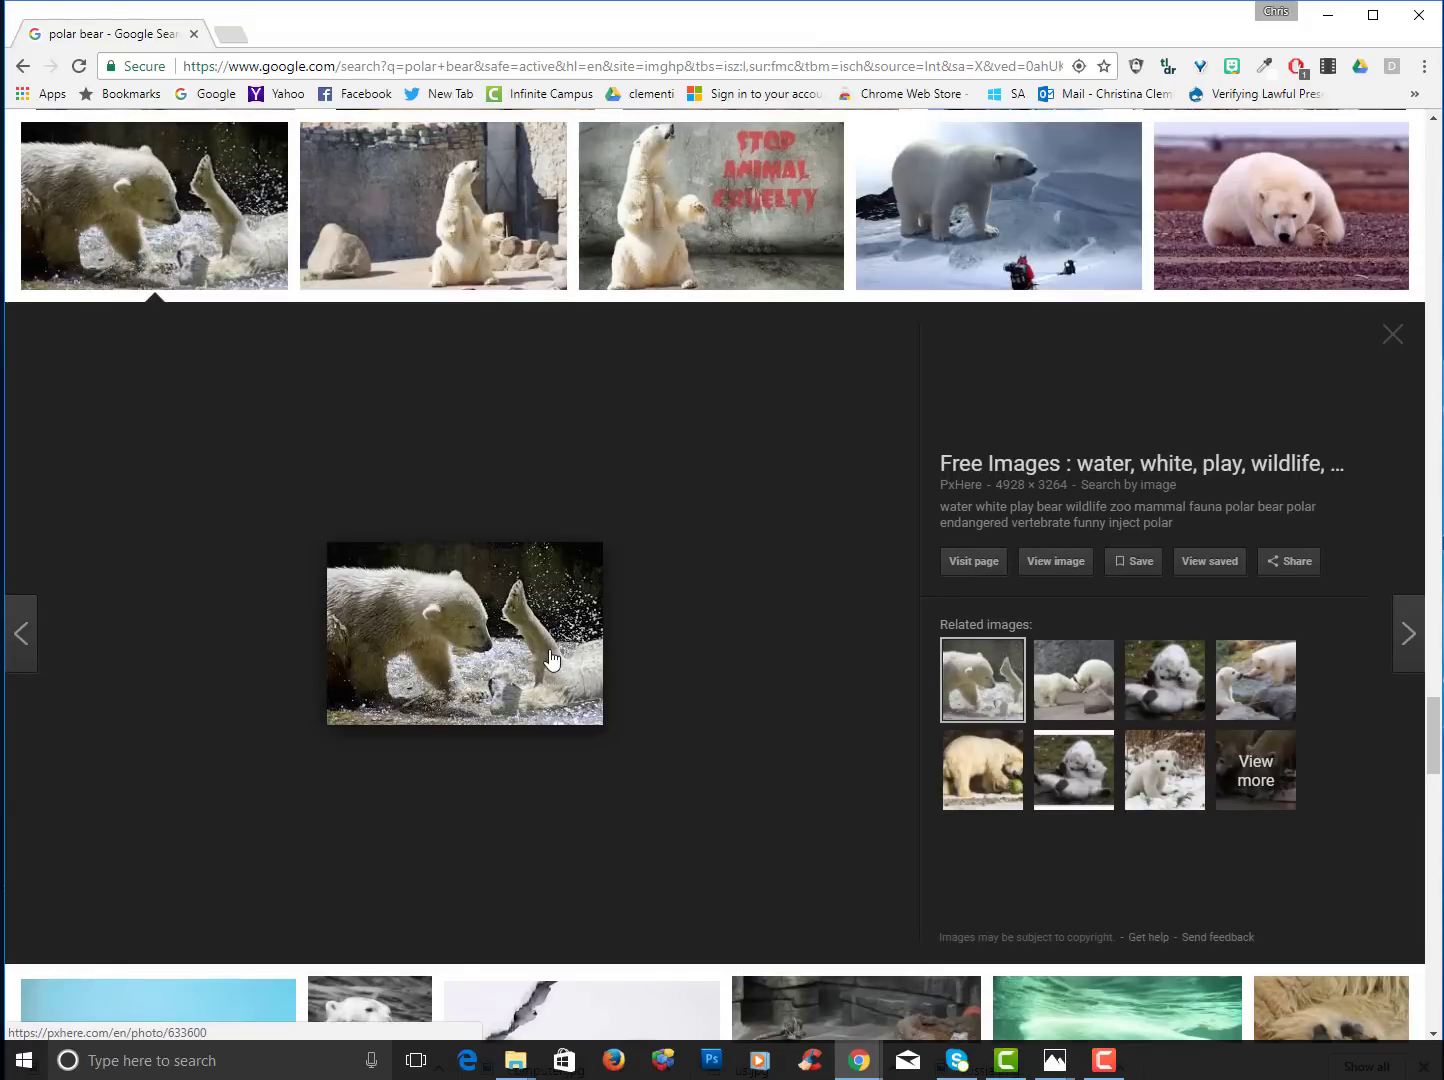
Open the splashing bear's PxHere page in a new tab and scroll through it.
left_click(1061, 567)
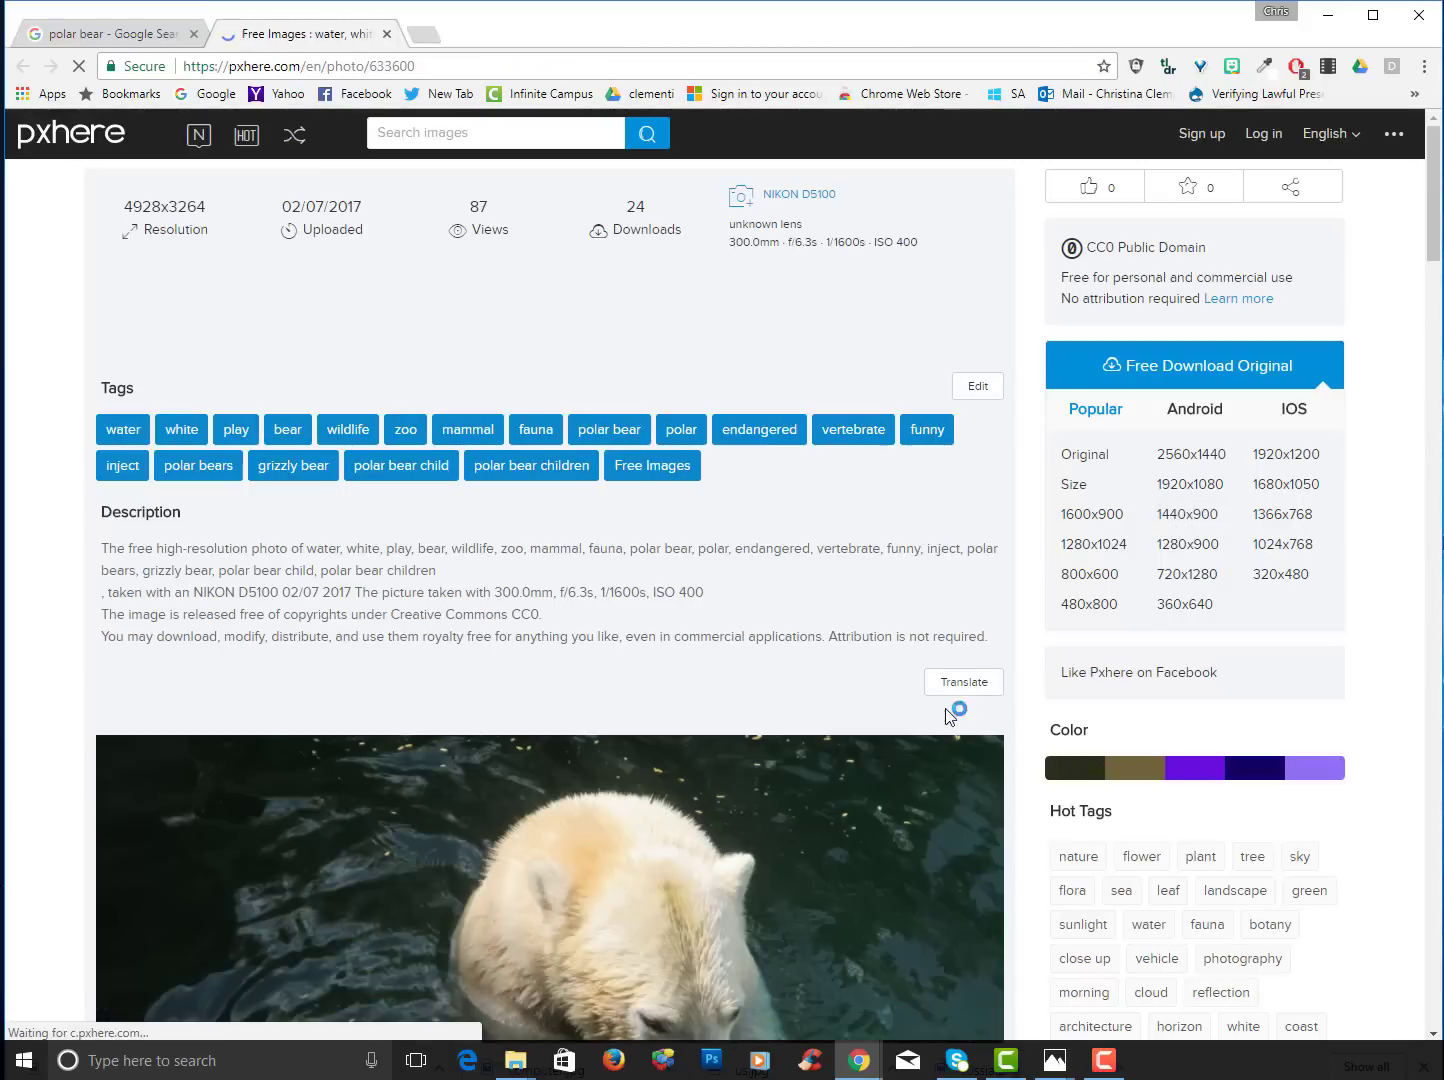
scroll(901, 706, "down", 3)
scroll(839, 700, "down", 14)
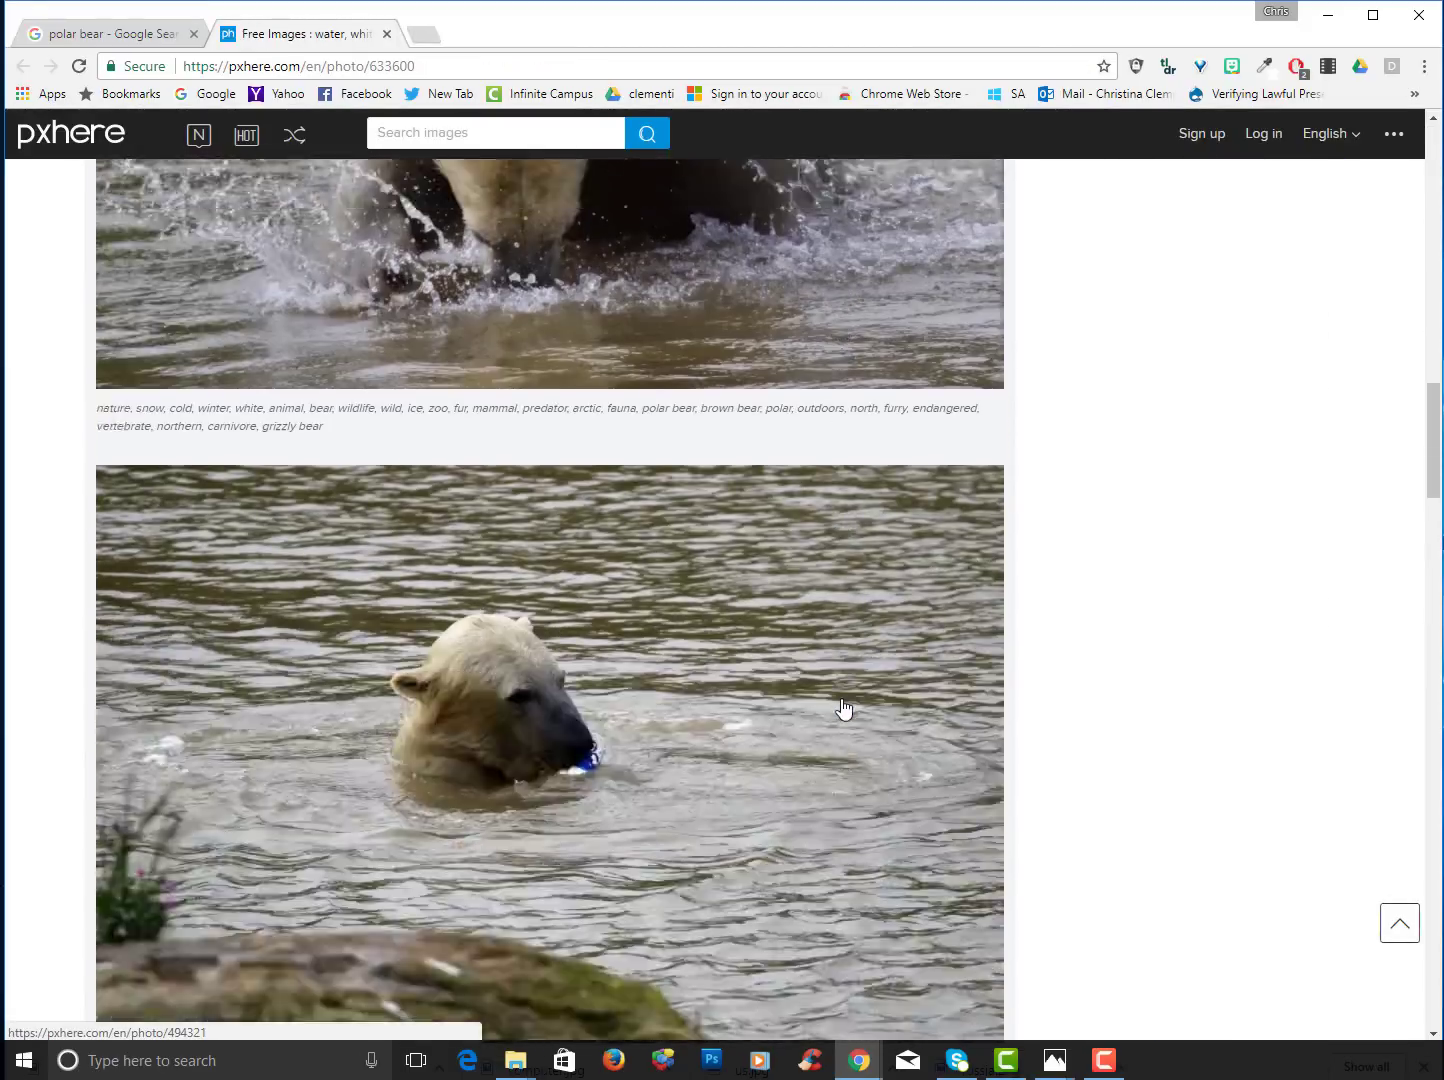
scroll(843, 709, "down", 12)
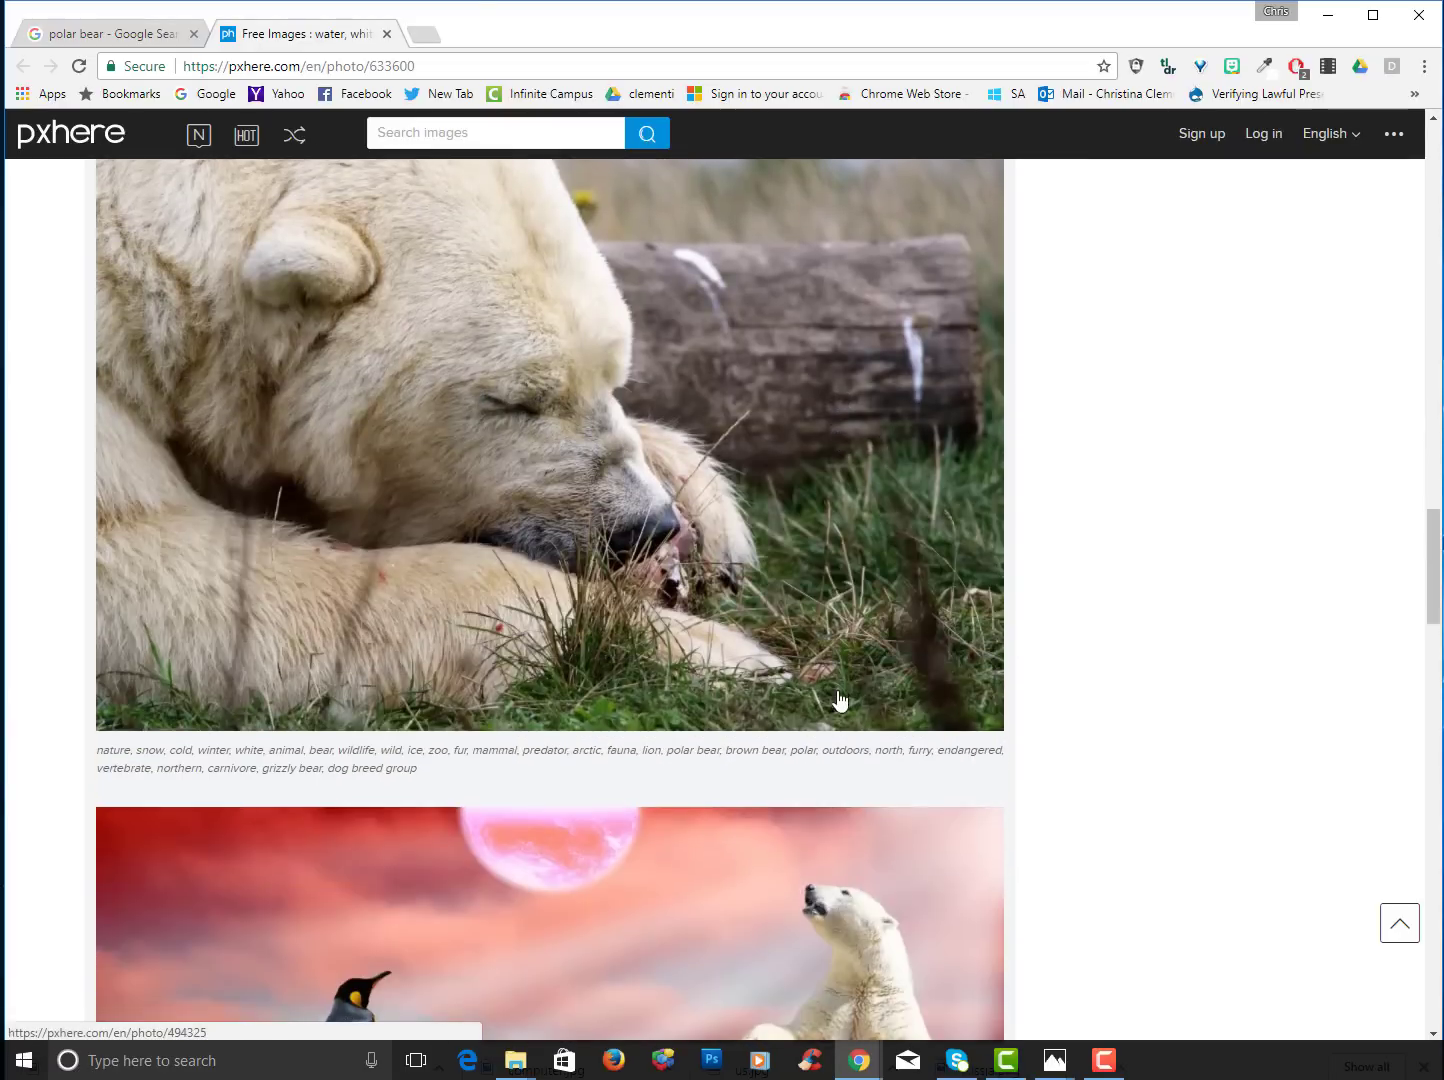
scroll(840, 701, "down", 14)
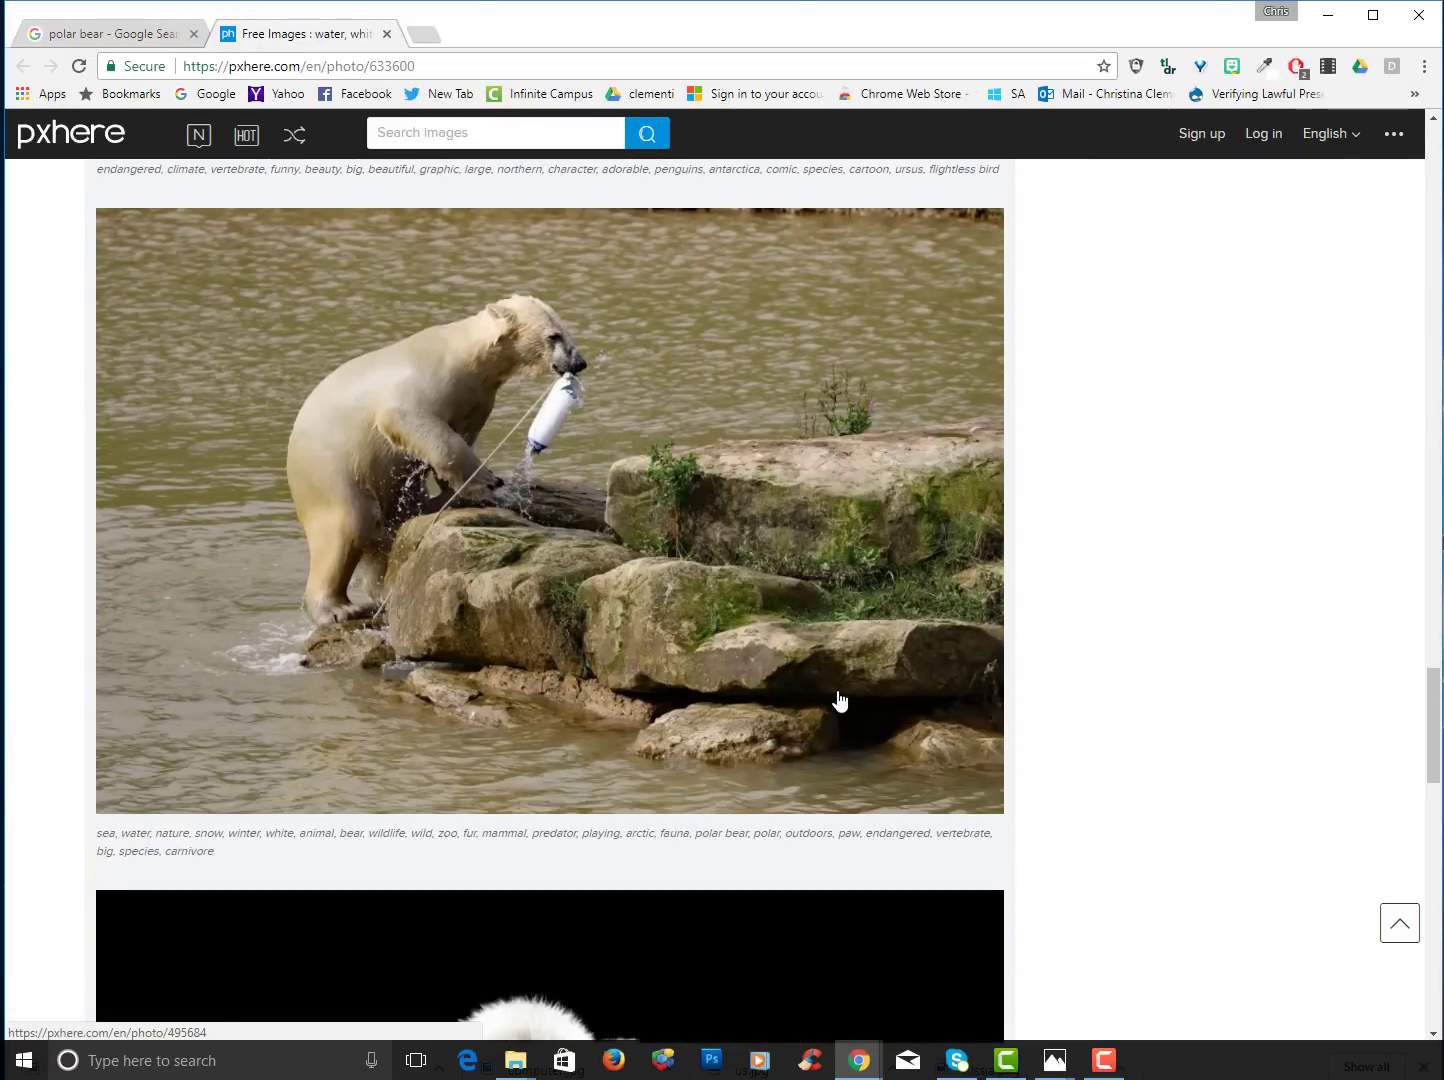
scroll(839, 700, "down", 13)
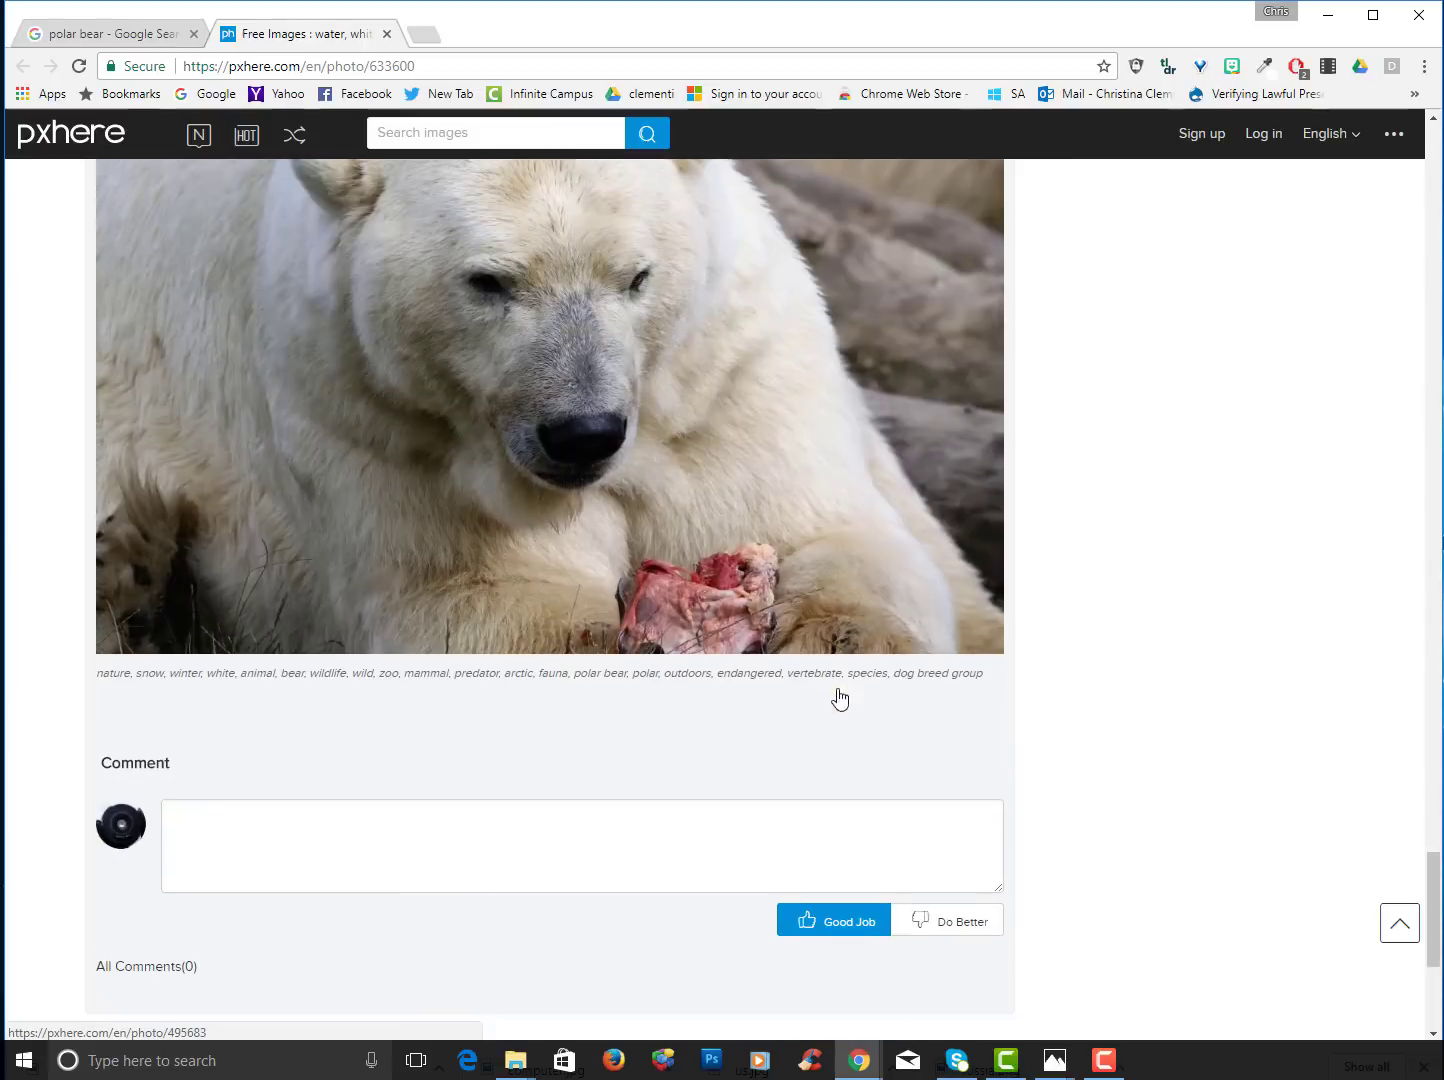
scroll(839, 660, "up", 14)
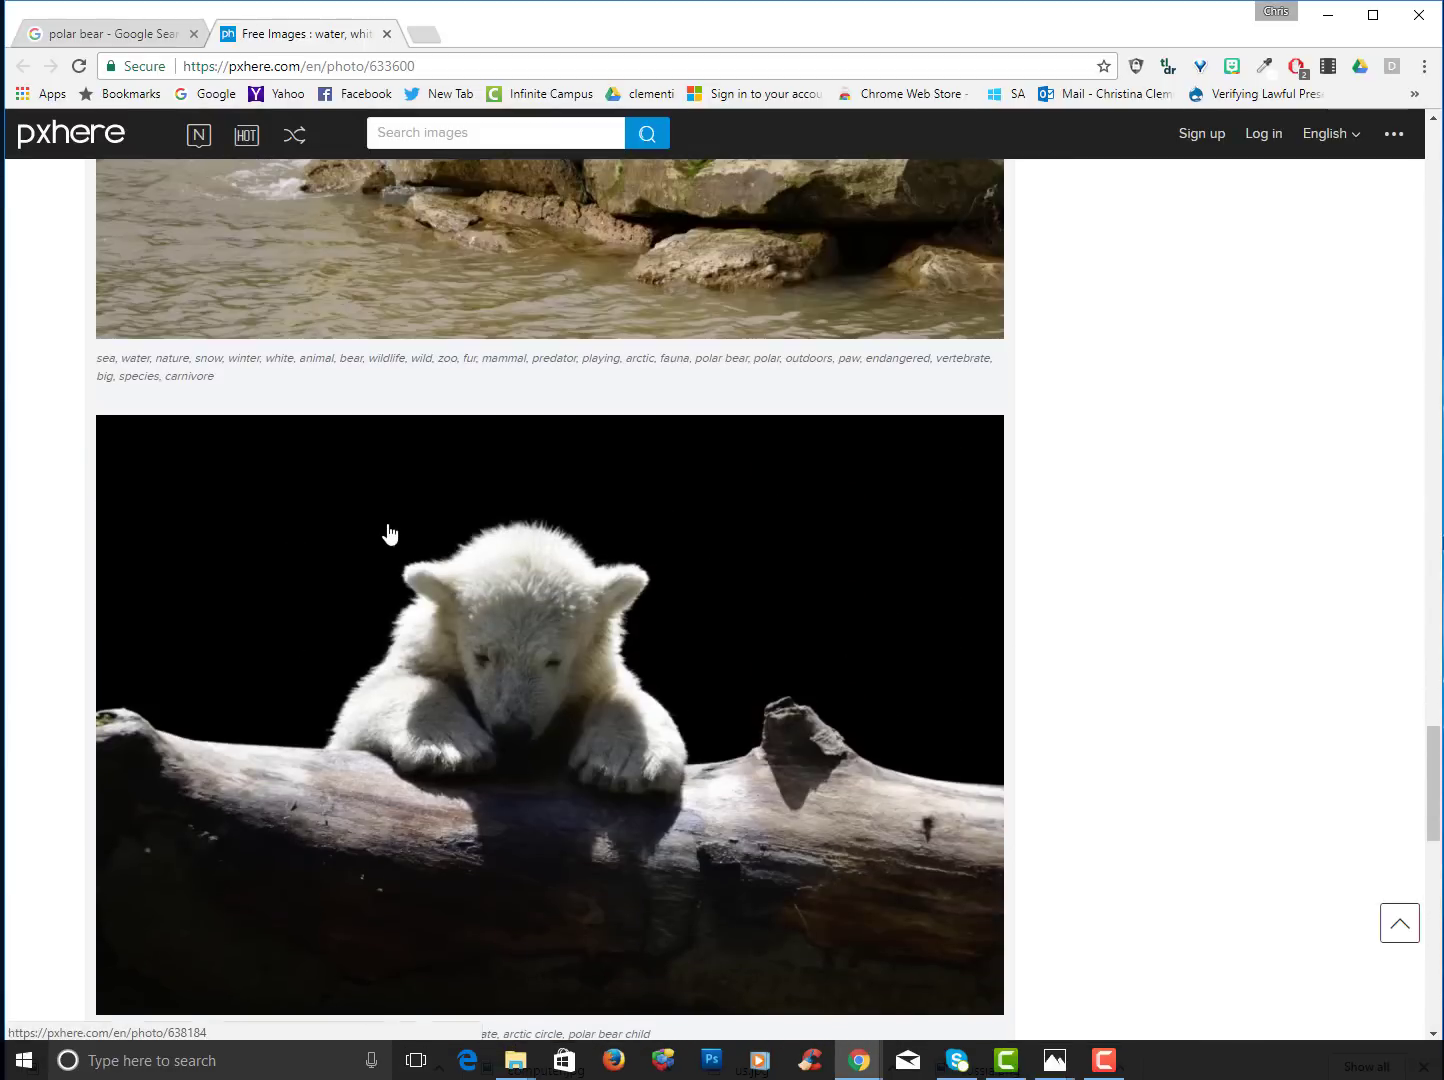
Save the cub photo as 'polar bear' into computer design's Images folder.
right_click(386, 527)
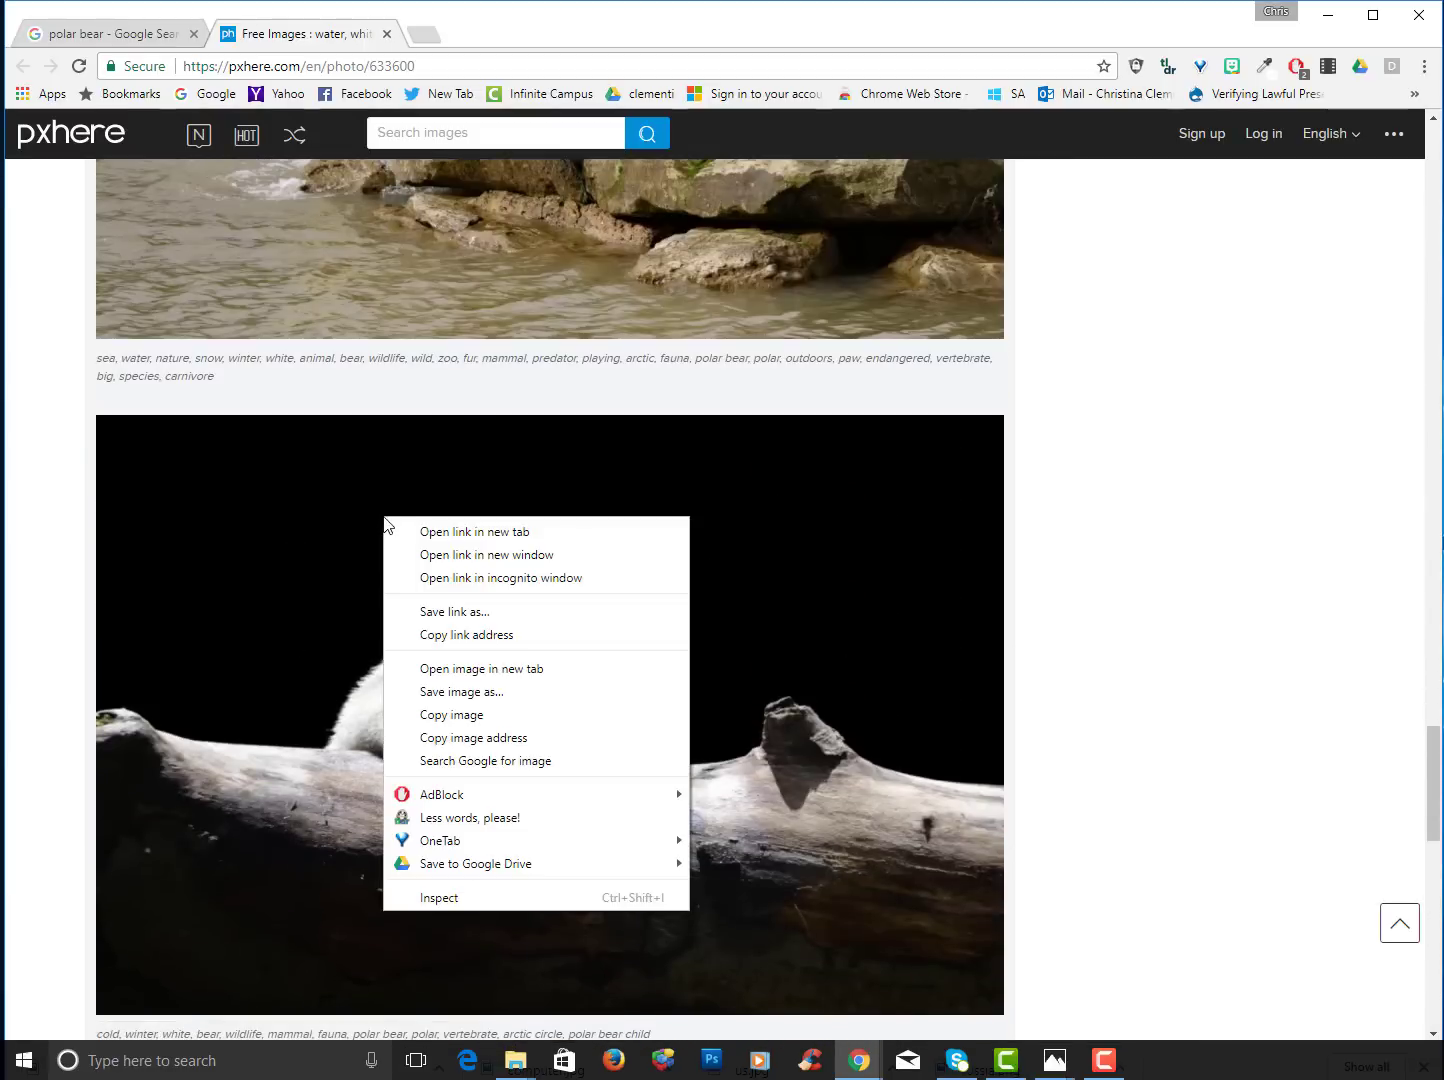
left_click(450, 691)
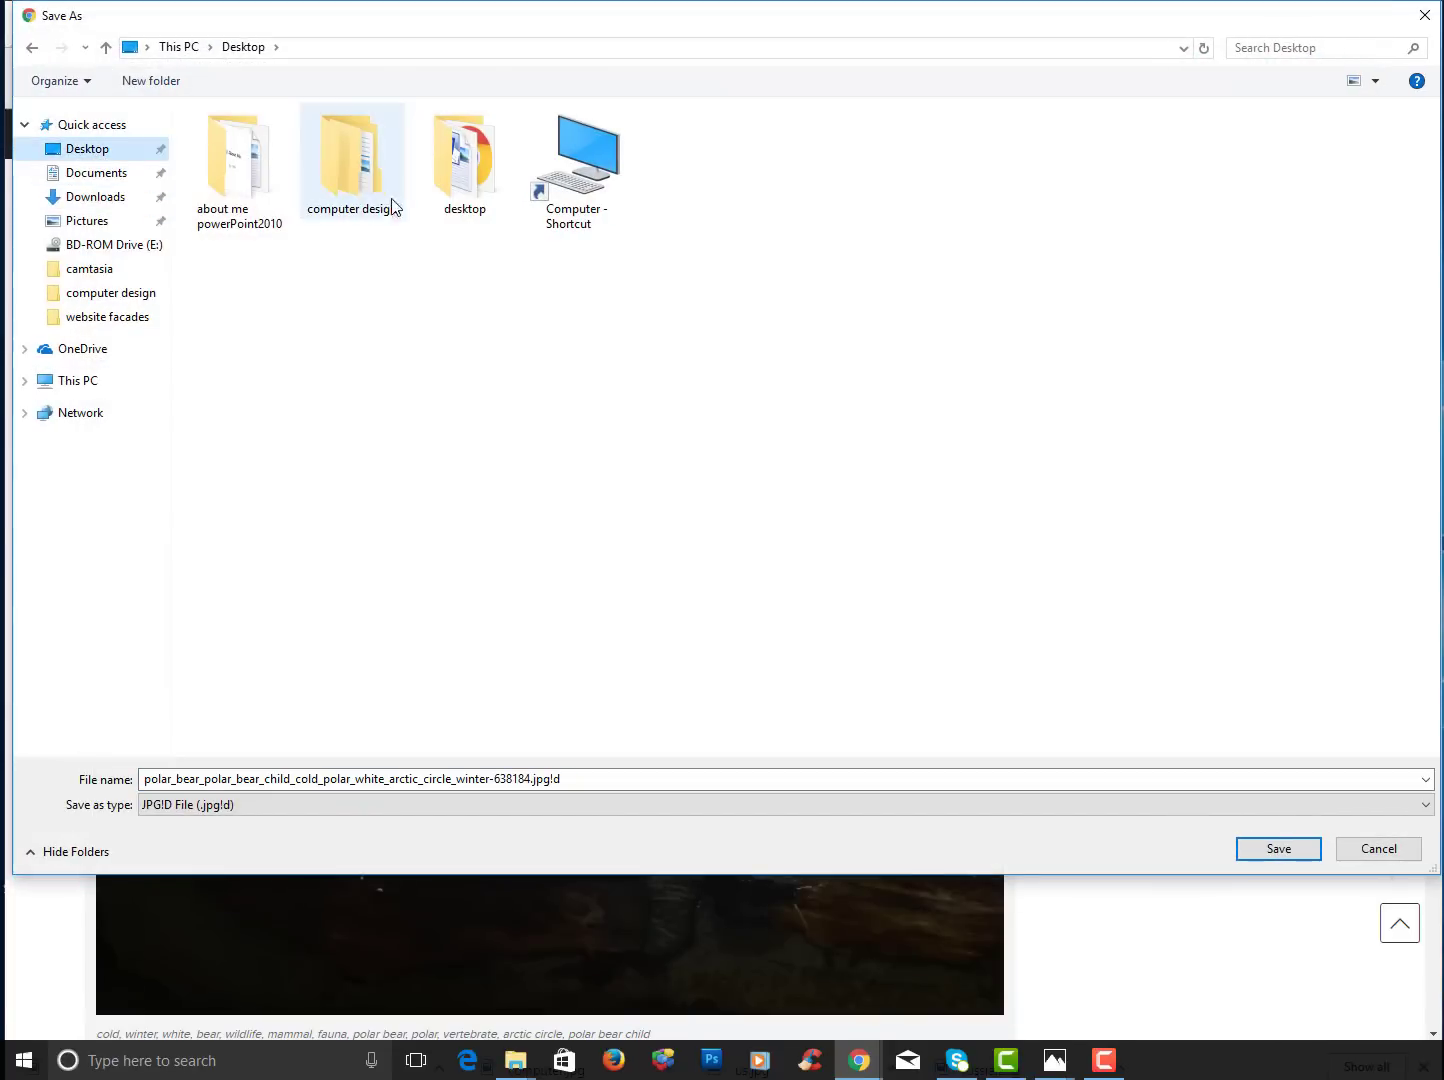
double_click(339, 156)
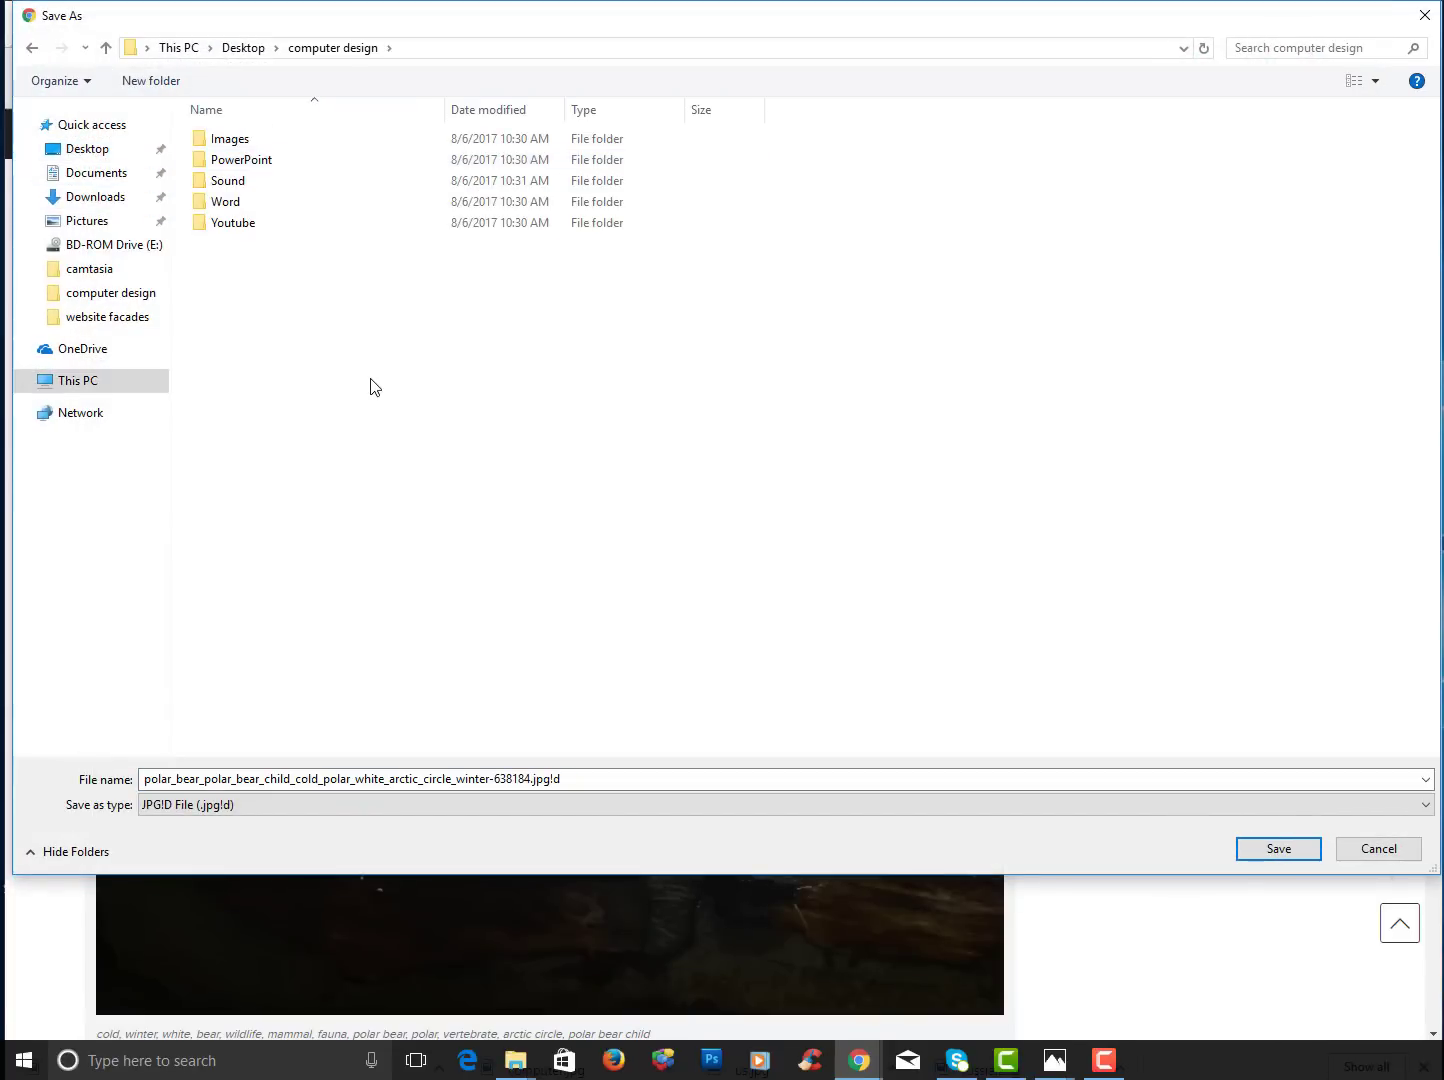
double_click(228, 139)
left_click_drag(144, 780, 561, 780)
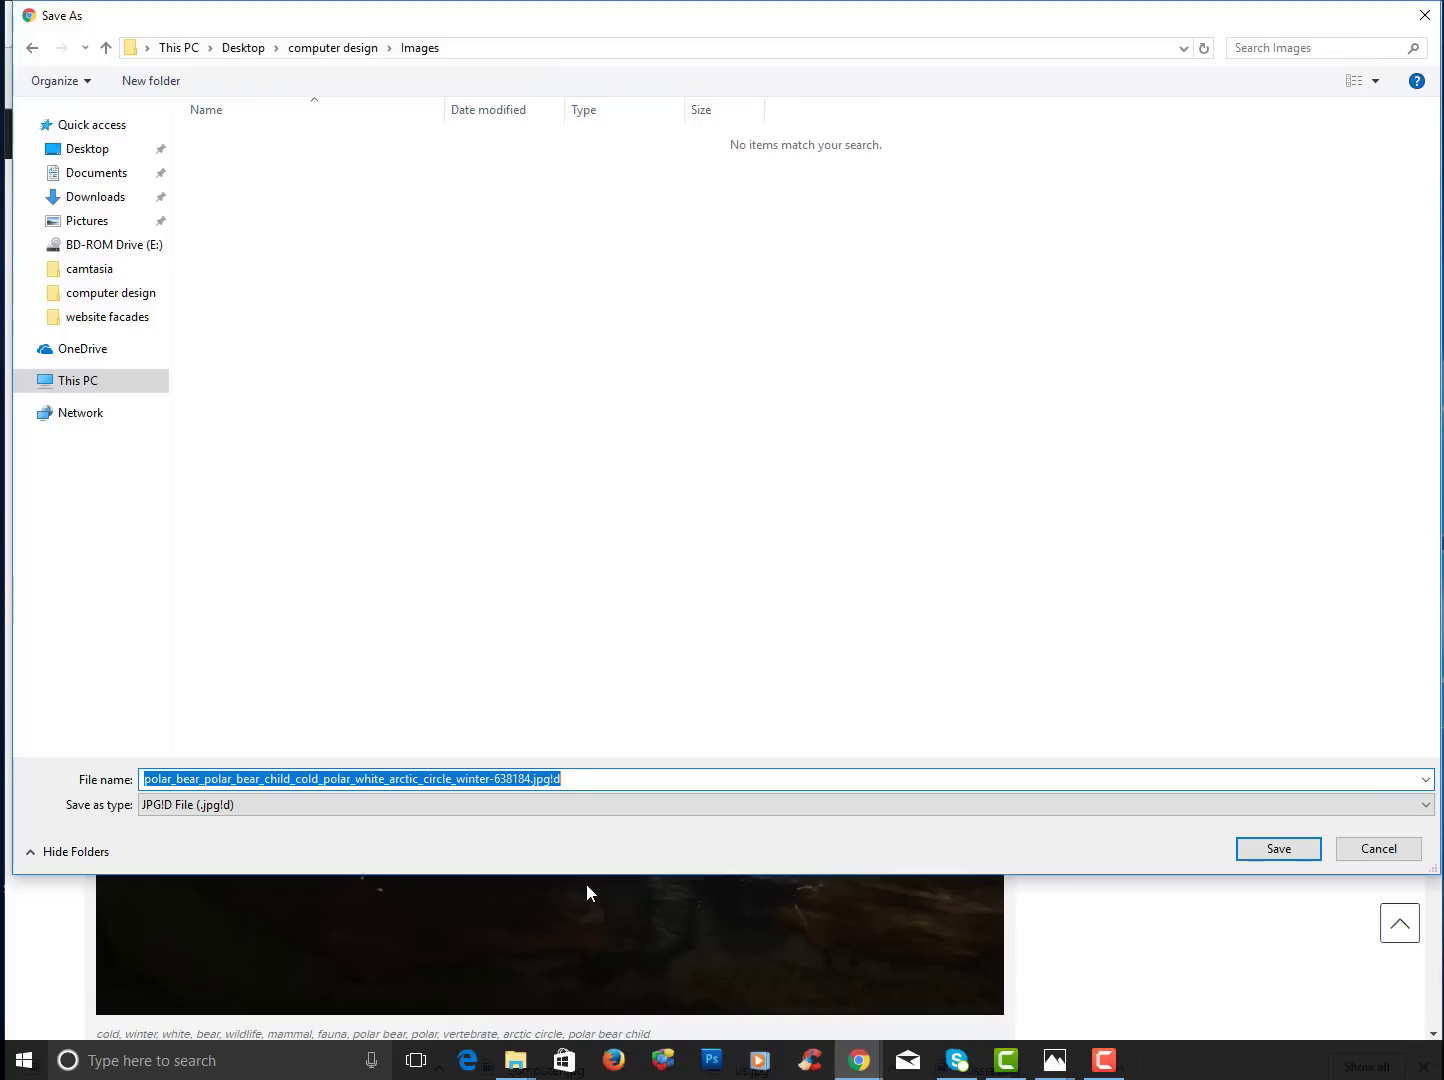
type("polar bear")
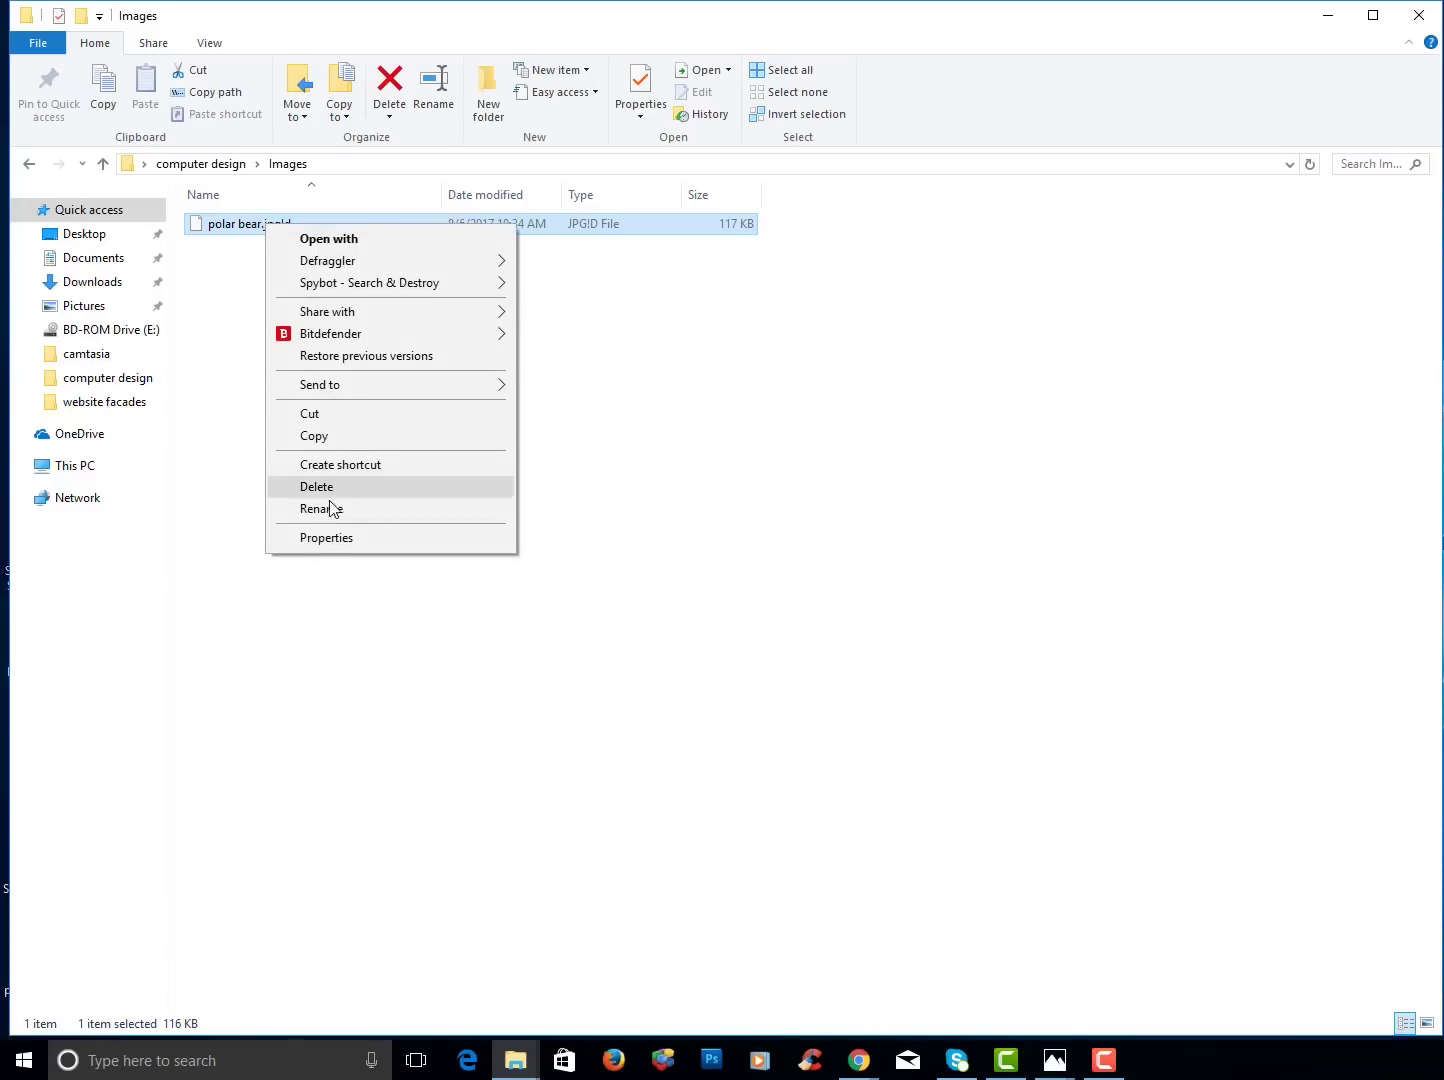
Rename the image to 'polar bear.jpg' by removing the stray '!d' and accepting the extension change.
left_click(331, 510)
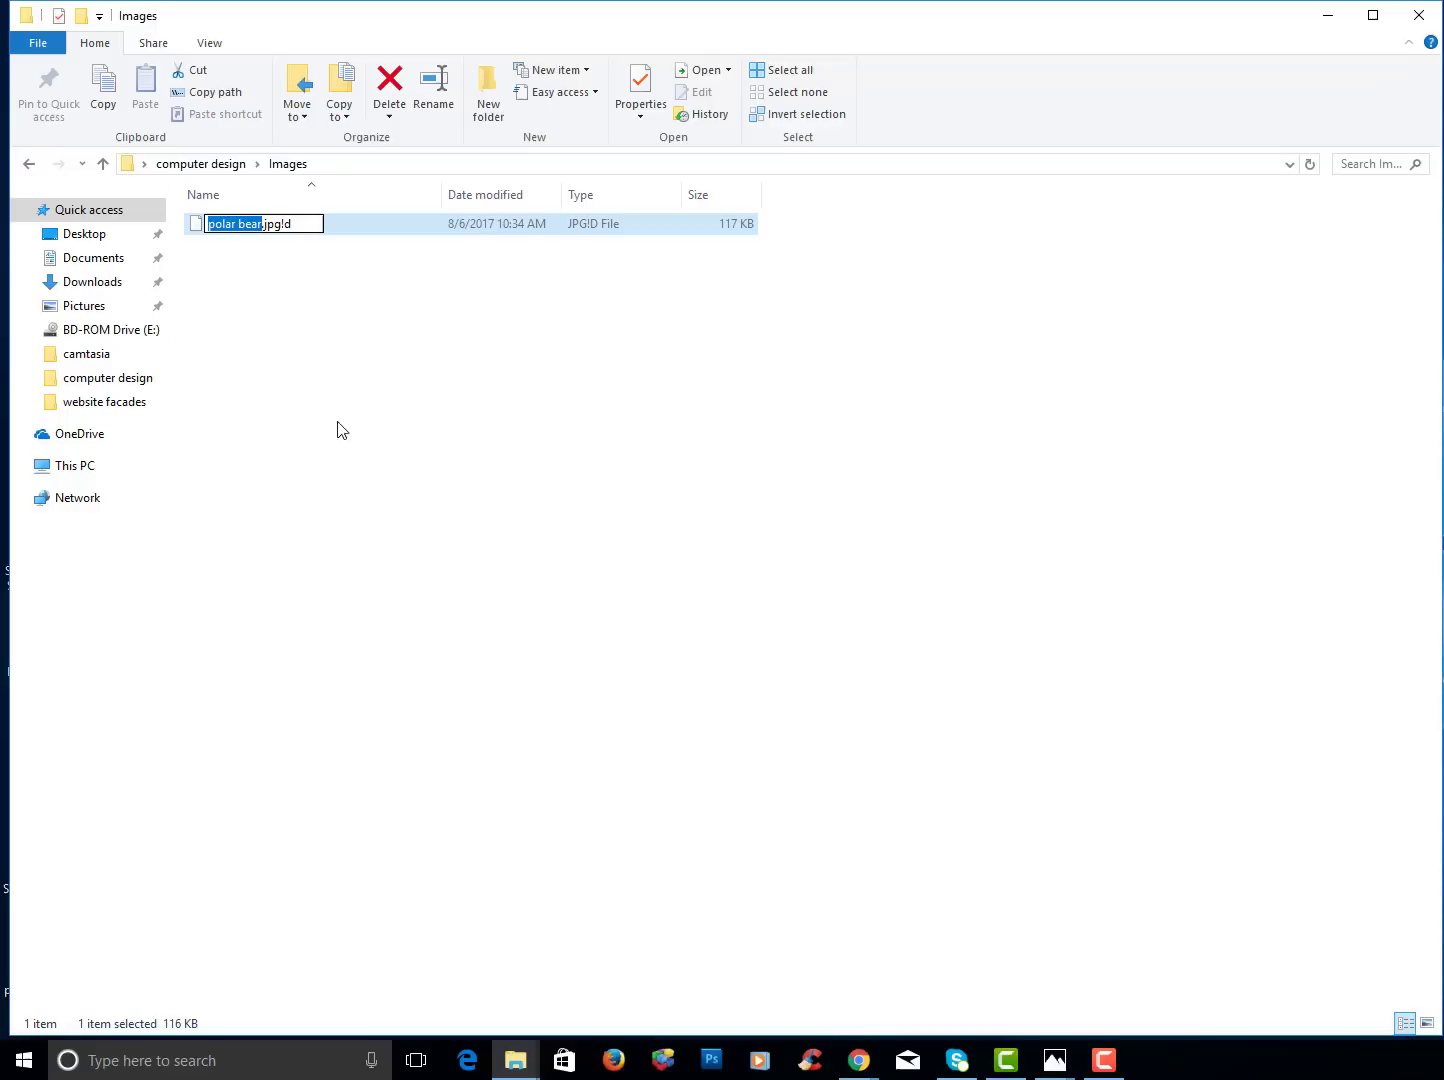
left_click(303, 222)
key("BackSpace")
key("BackSpace")
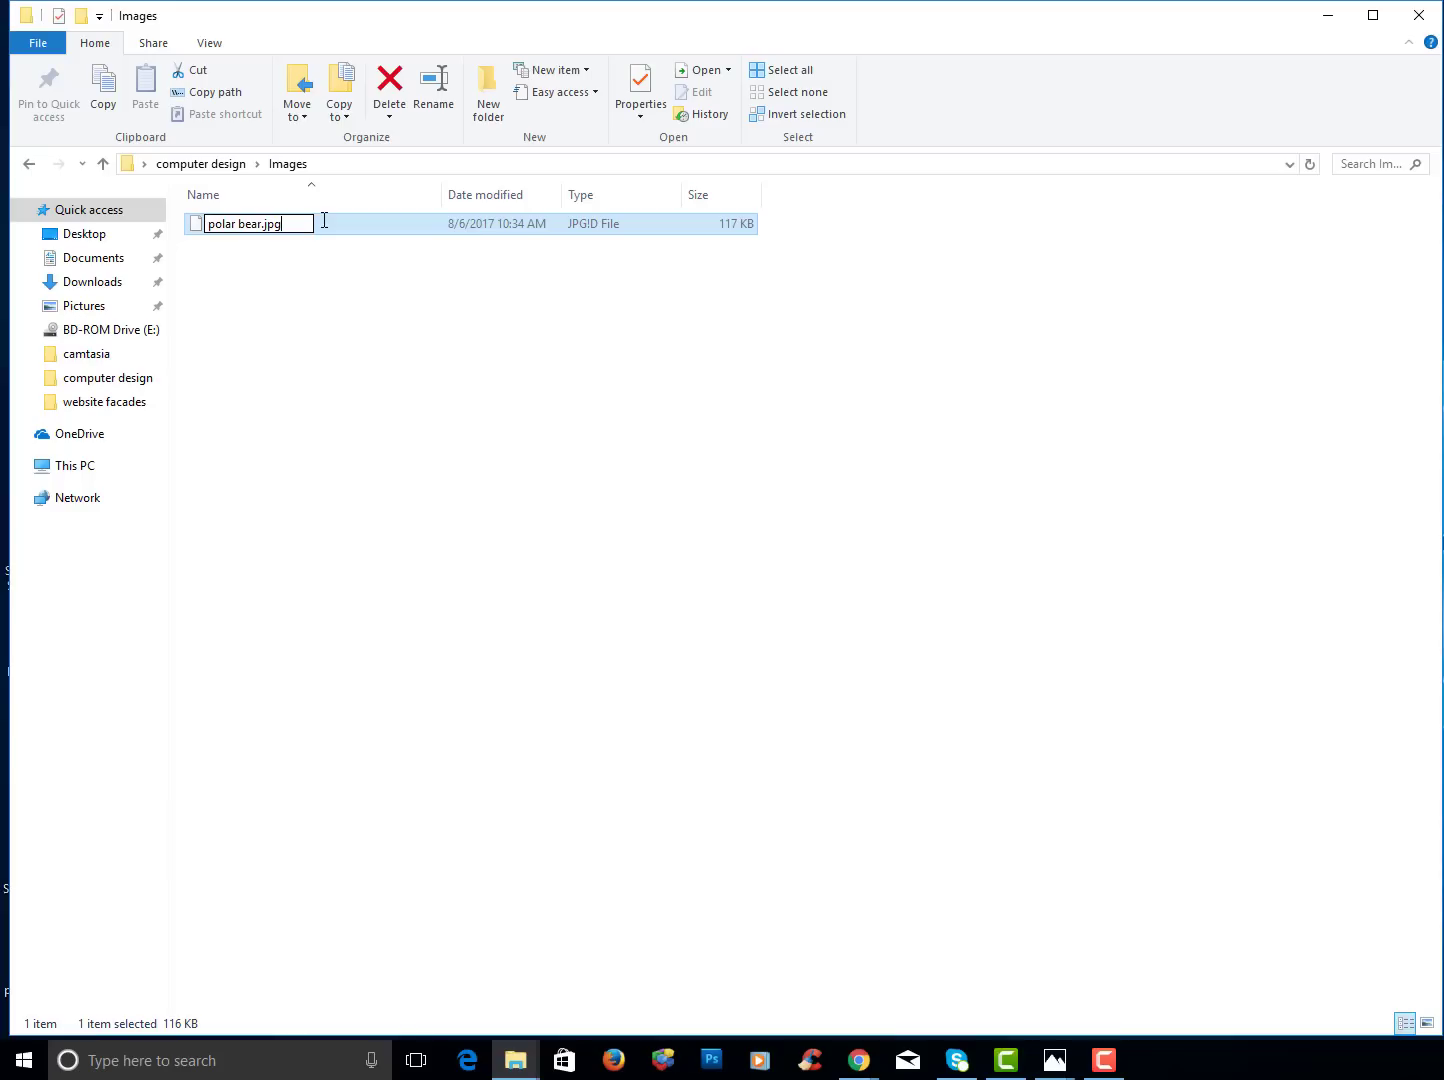
key("Return")
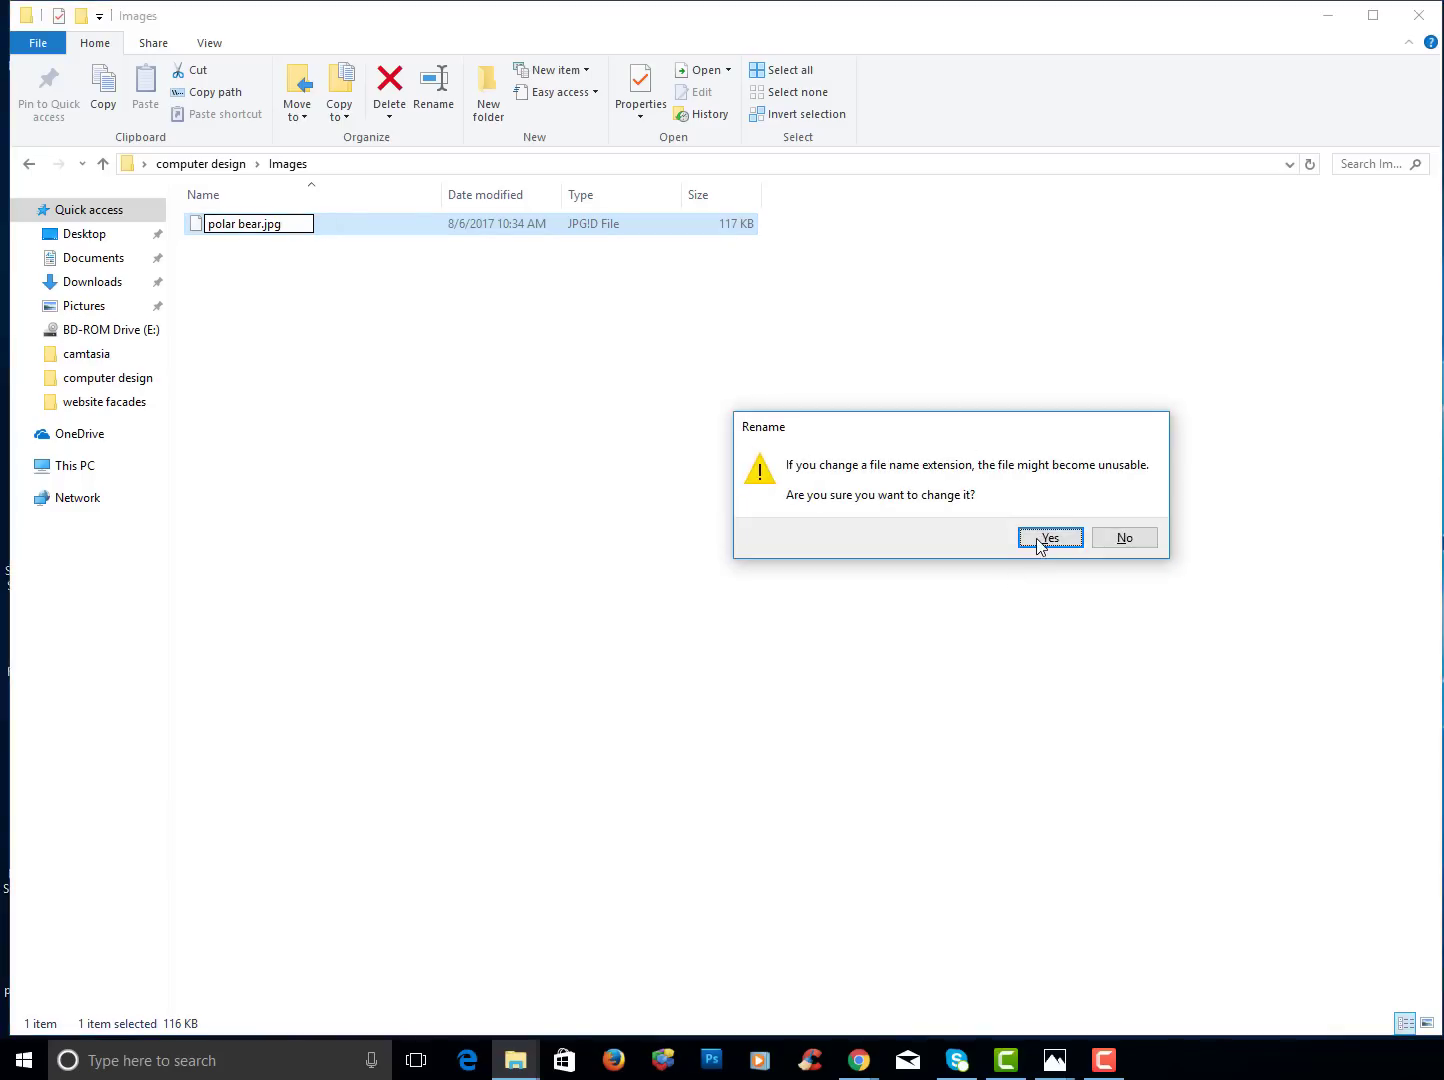
left_click(1042, 538)
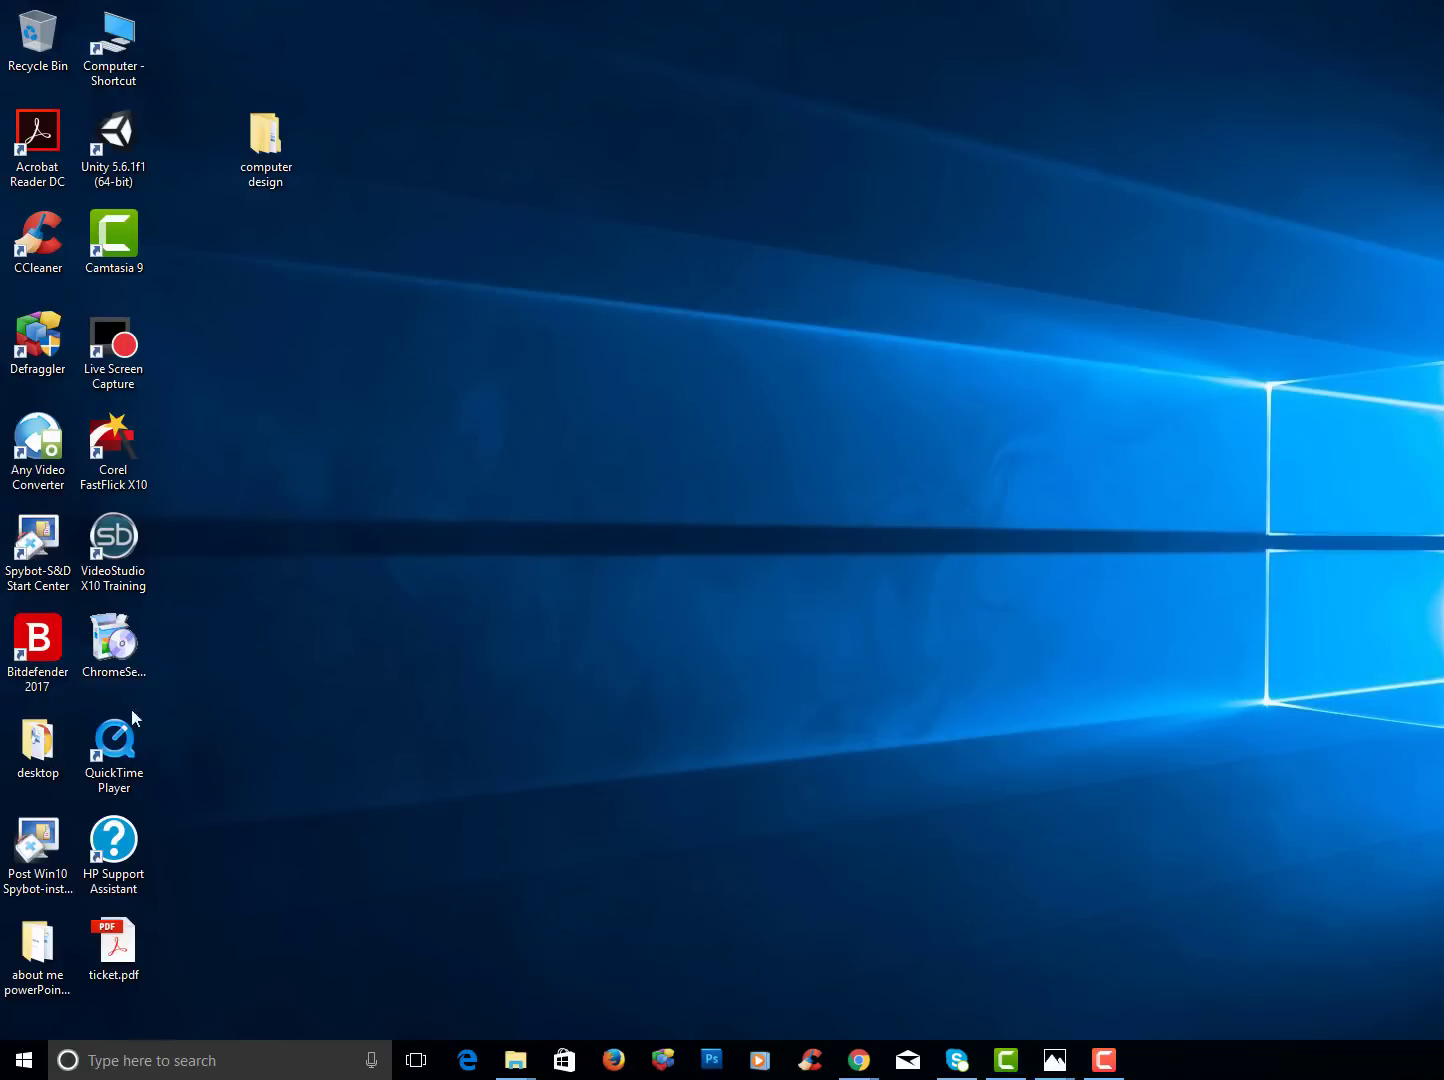
Search for 'word' and launch Word 2013.
left_click(103, 1062)
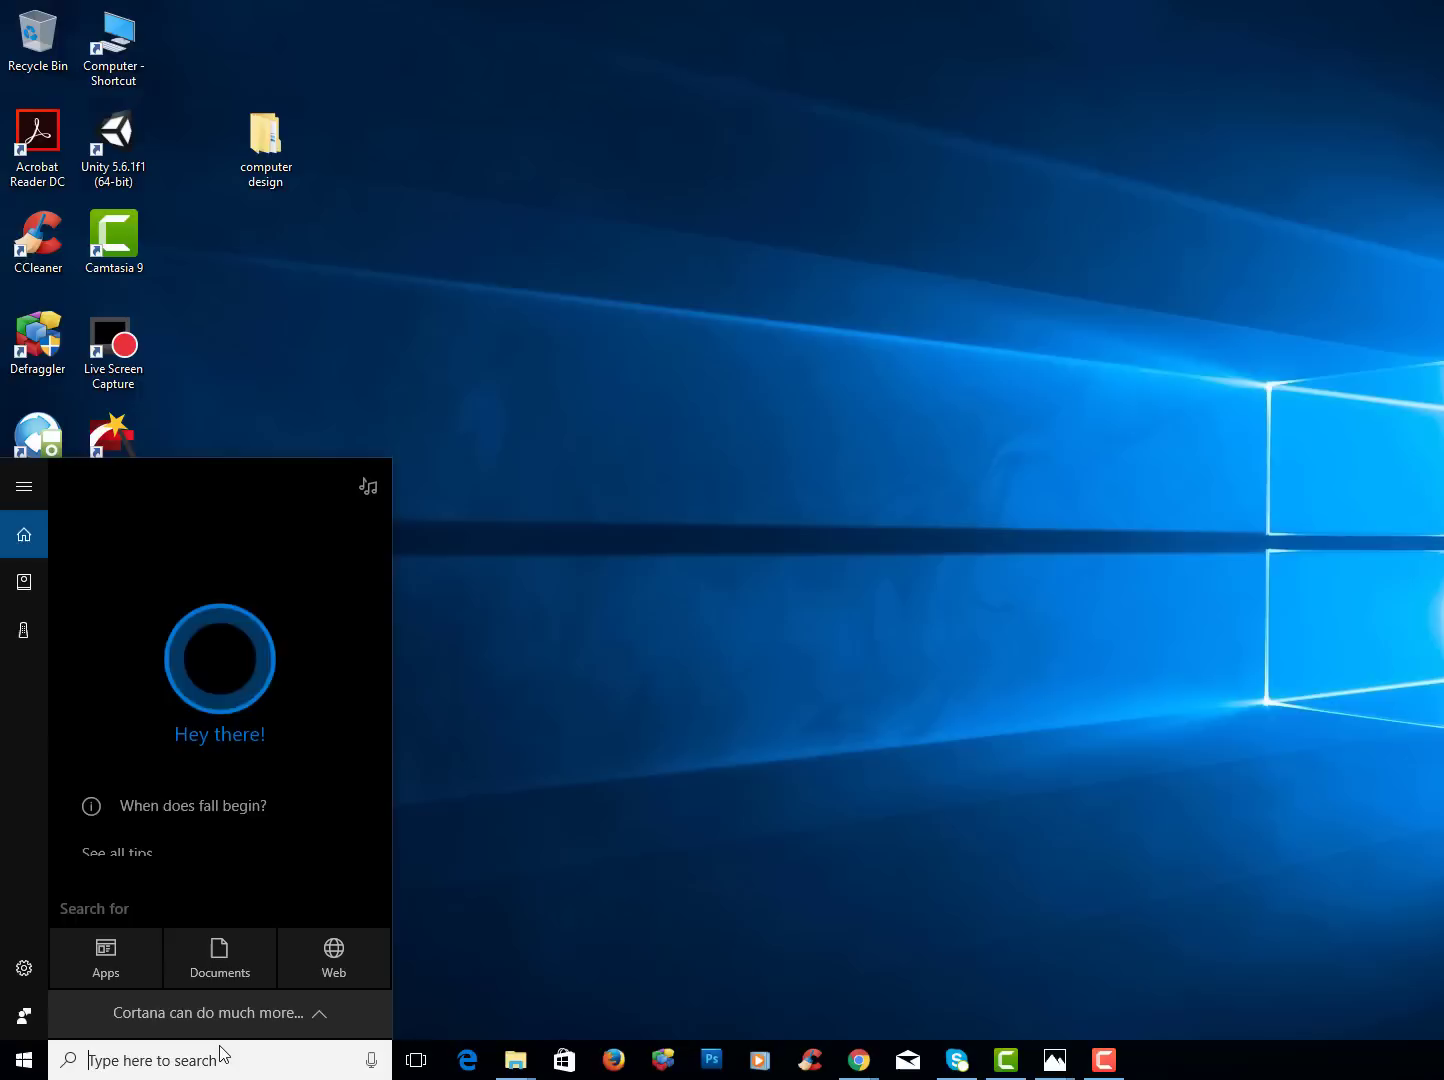
type("word")
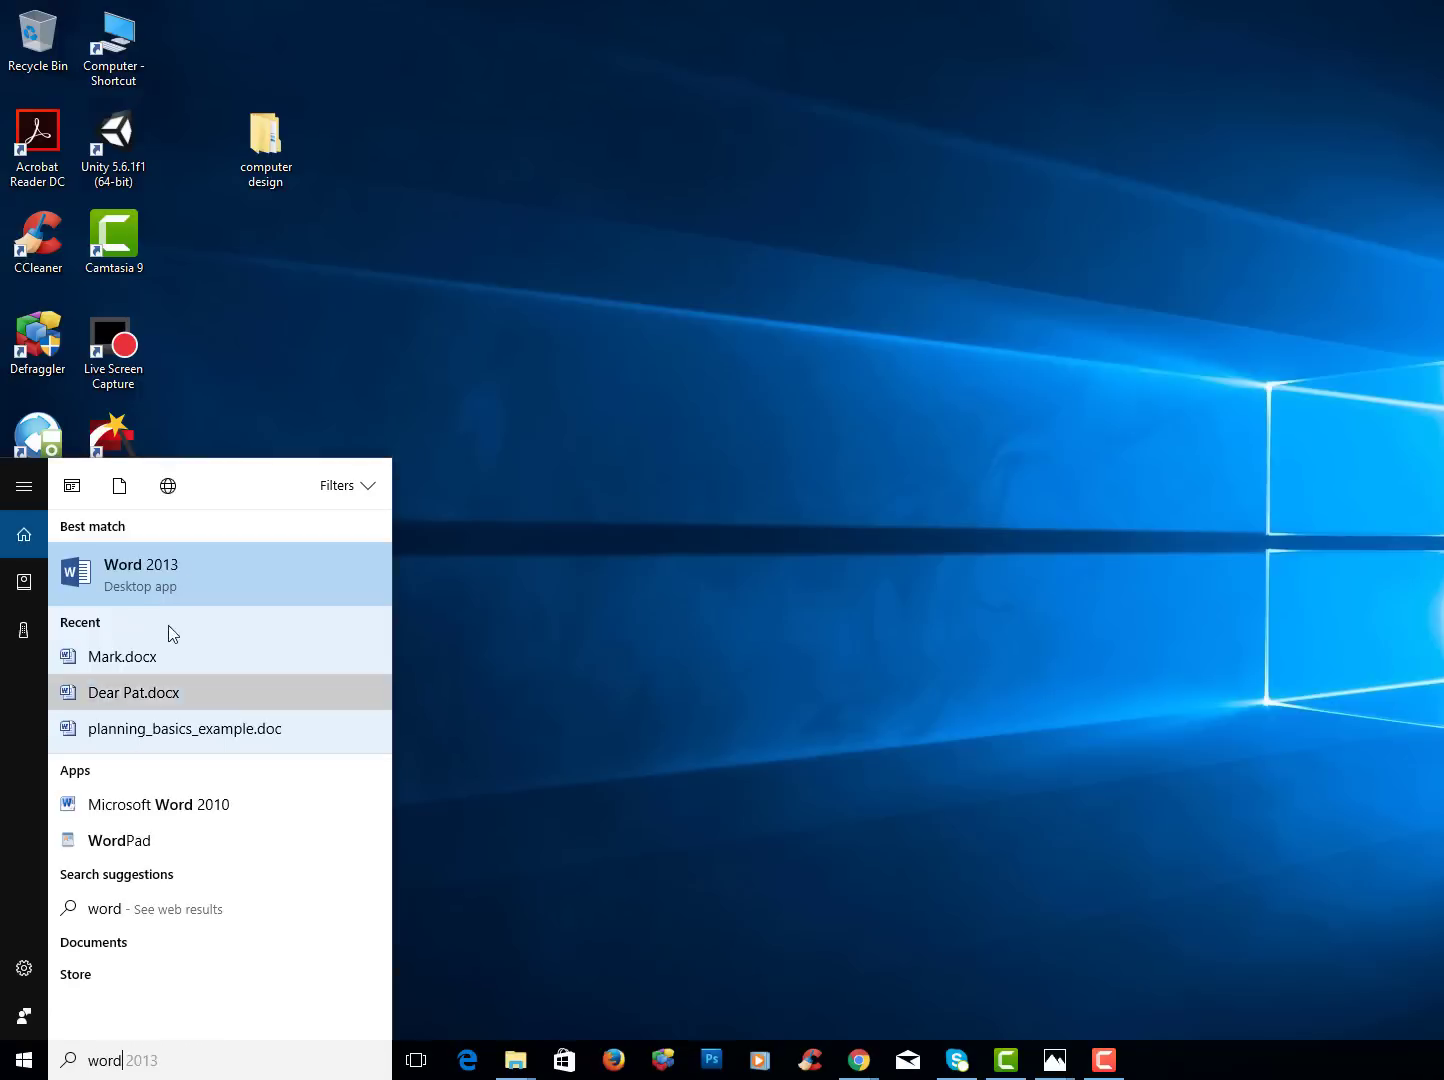
left_click(175, 575)
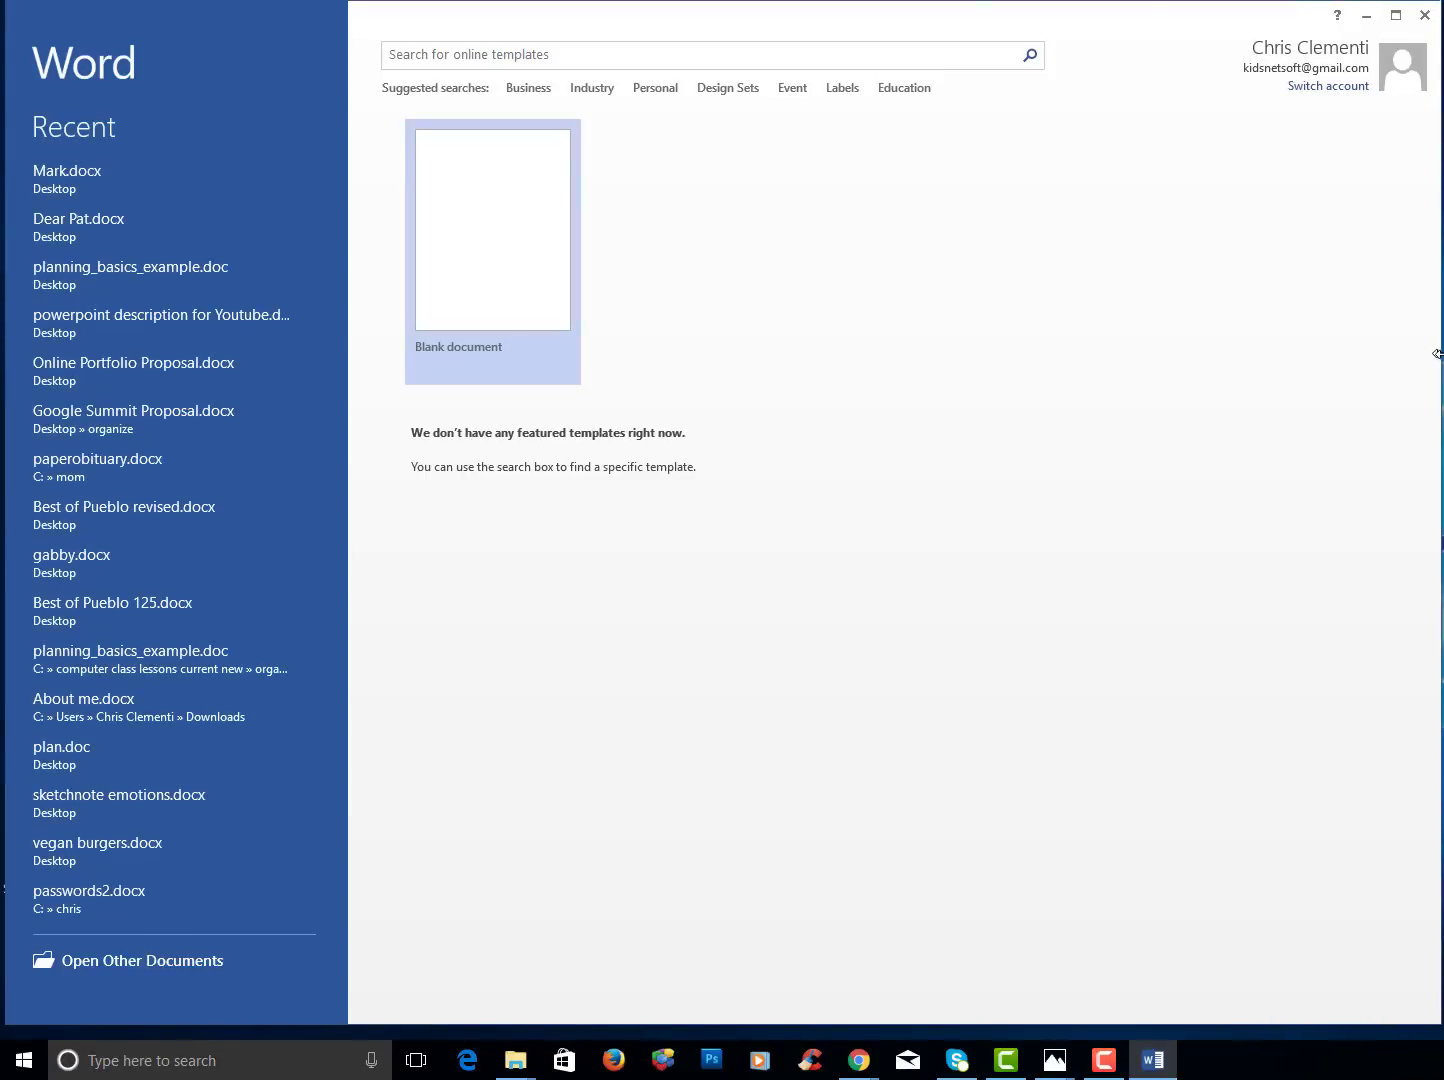
Enlarge the Word window slightly and start a new blank document.
left_click_drag(1437, 354, 1440, 355)
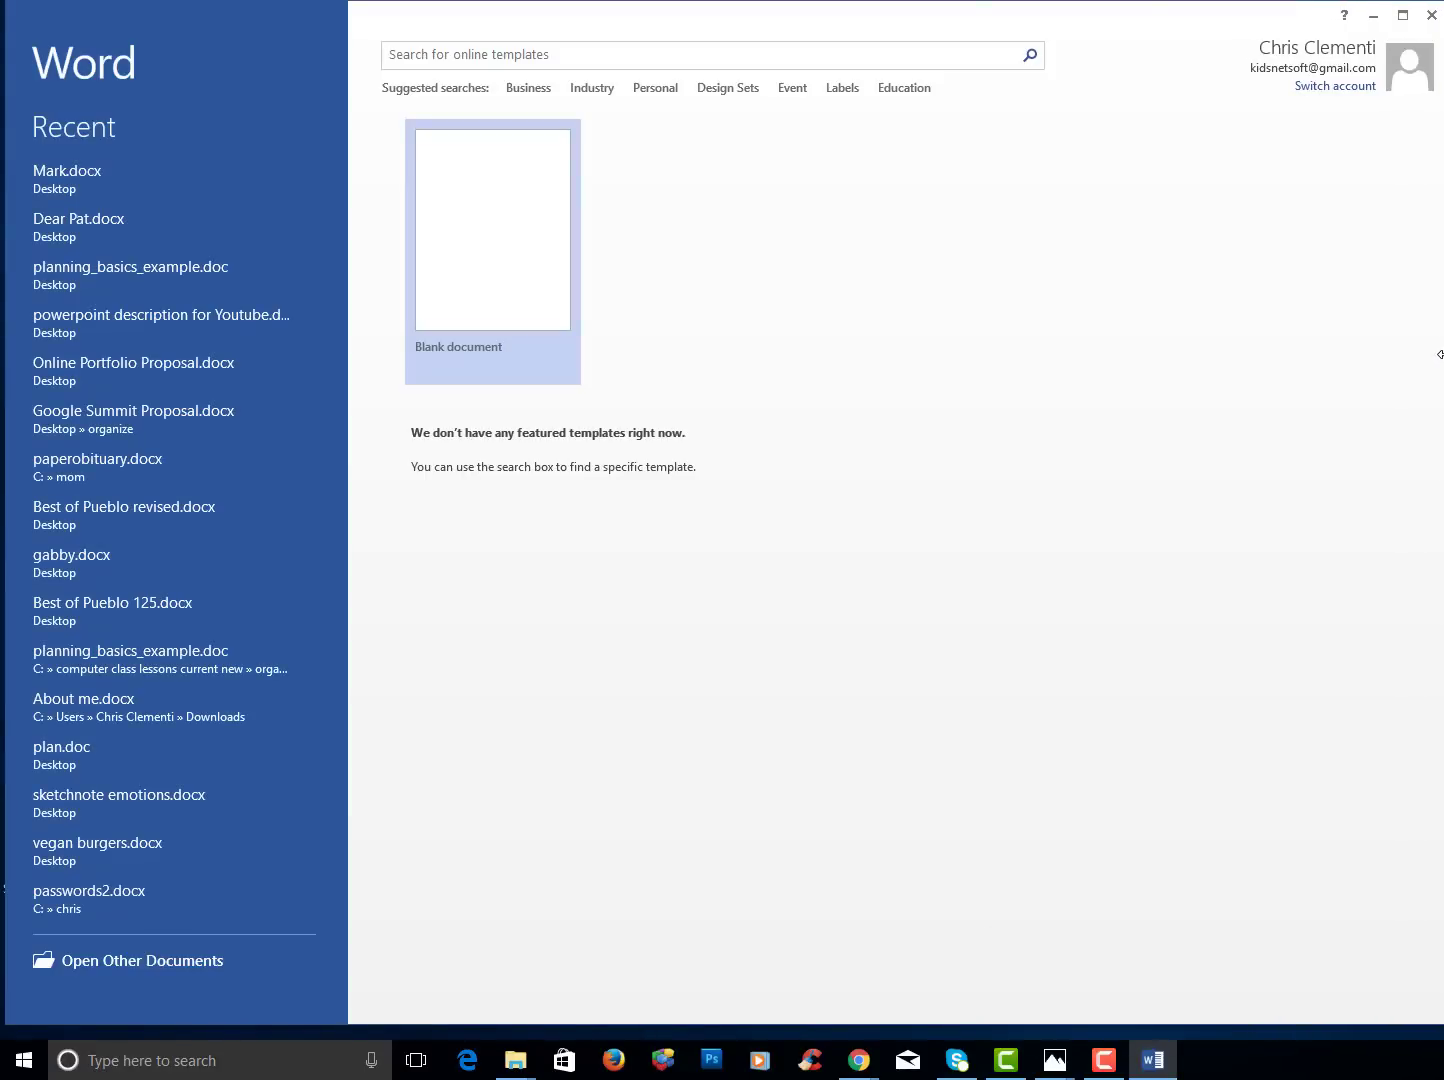
left_click_drag(719, 1026, 720, 1031)
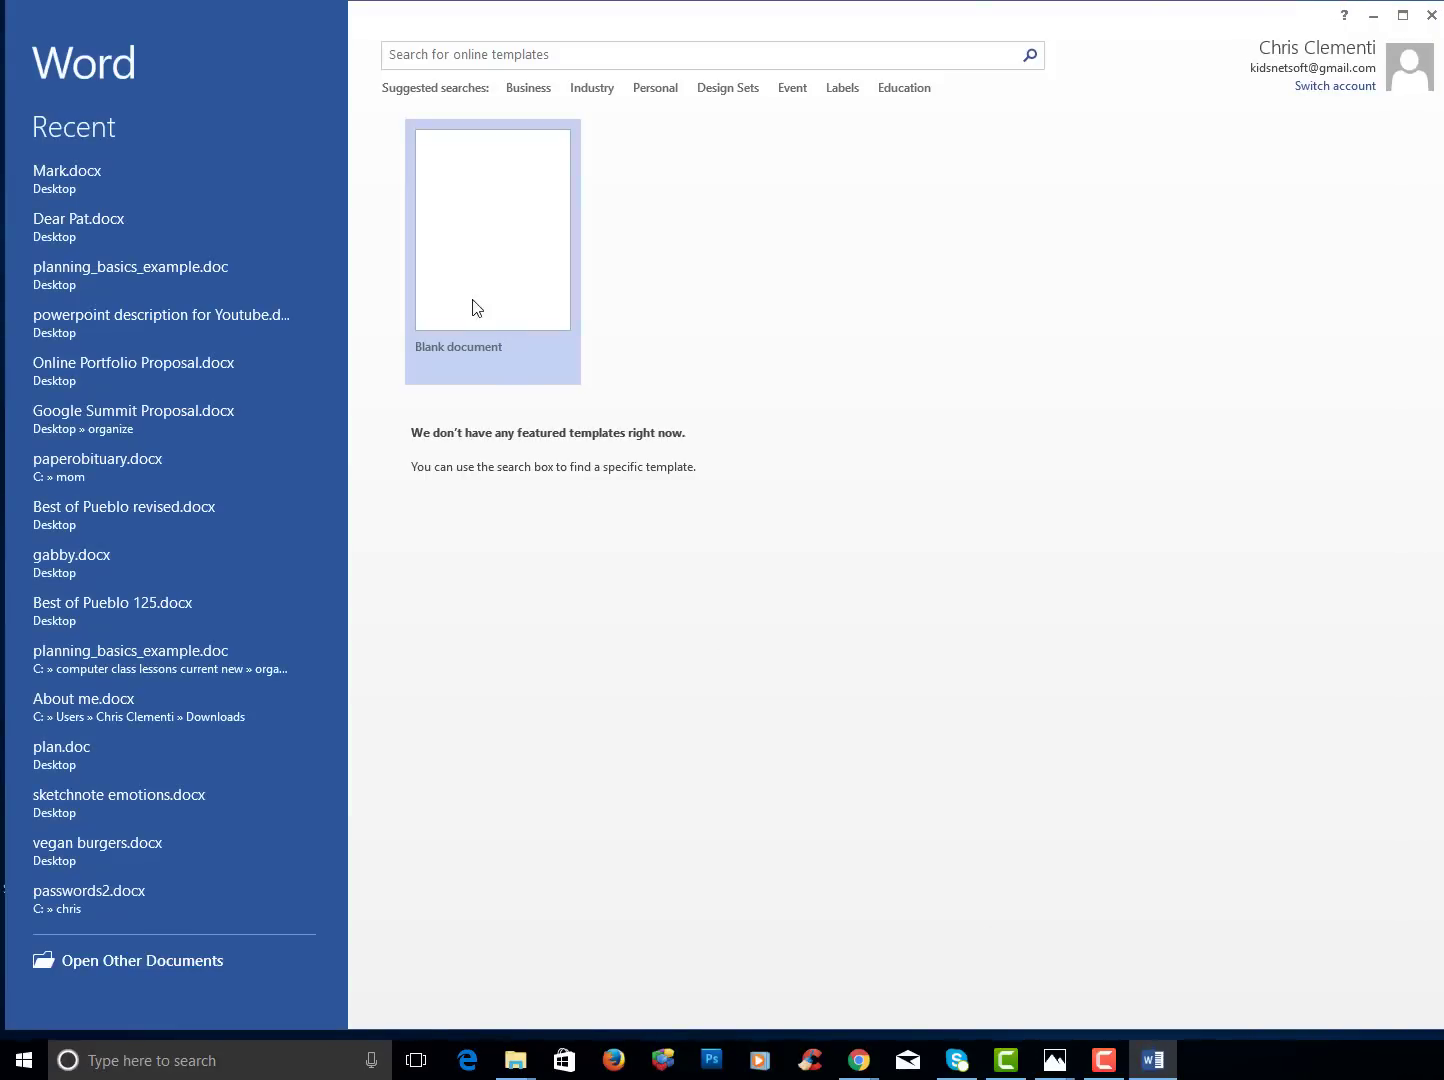
left_click(491, 204)
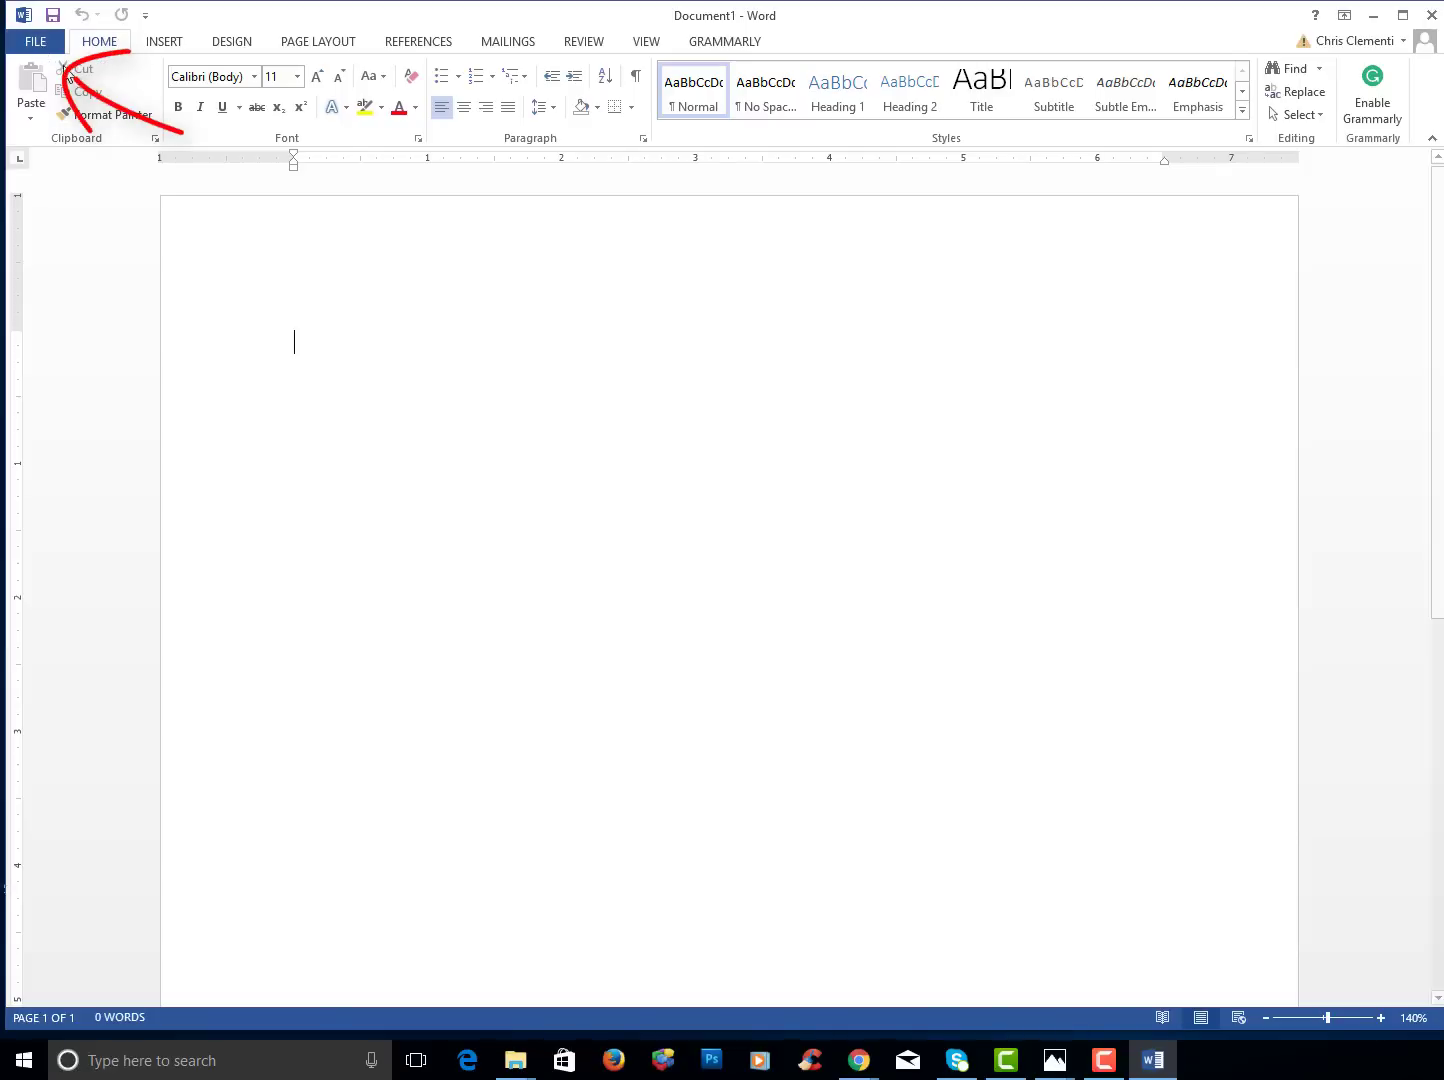
Save the document as 'story' in the Word subfolder of computer design.
left_click(48, 50)
left_click(51, 242)
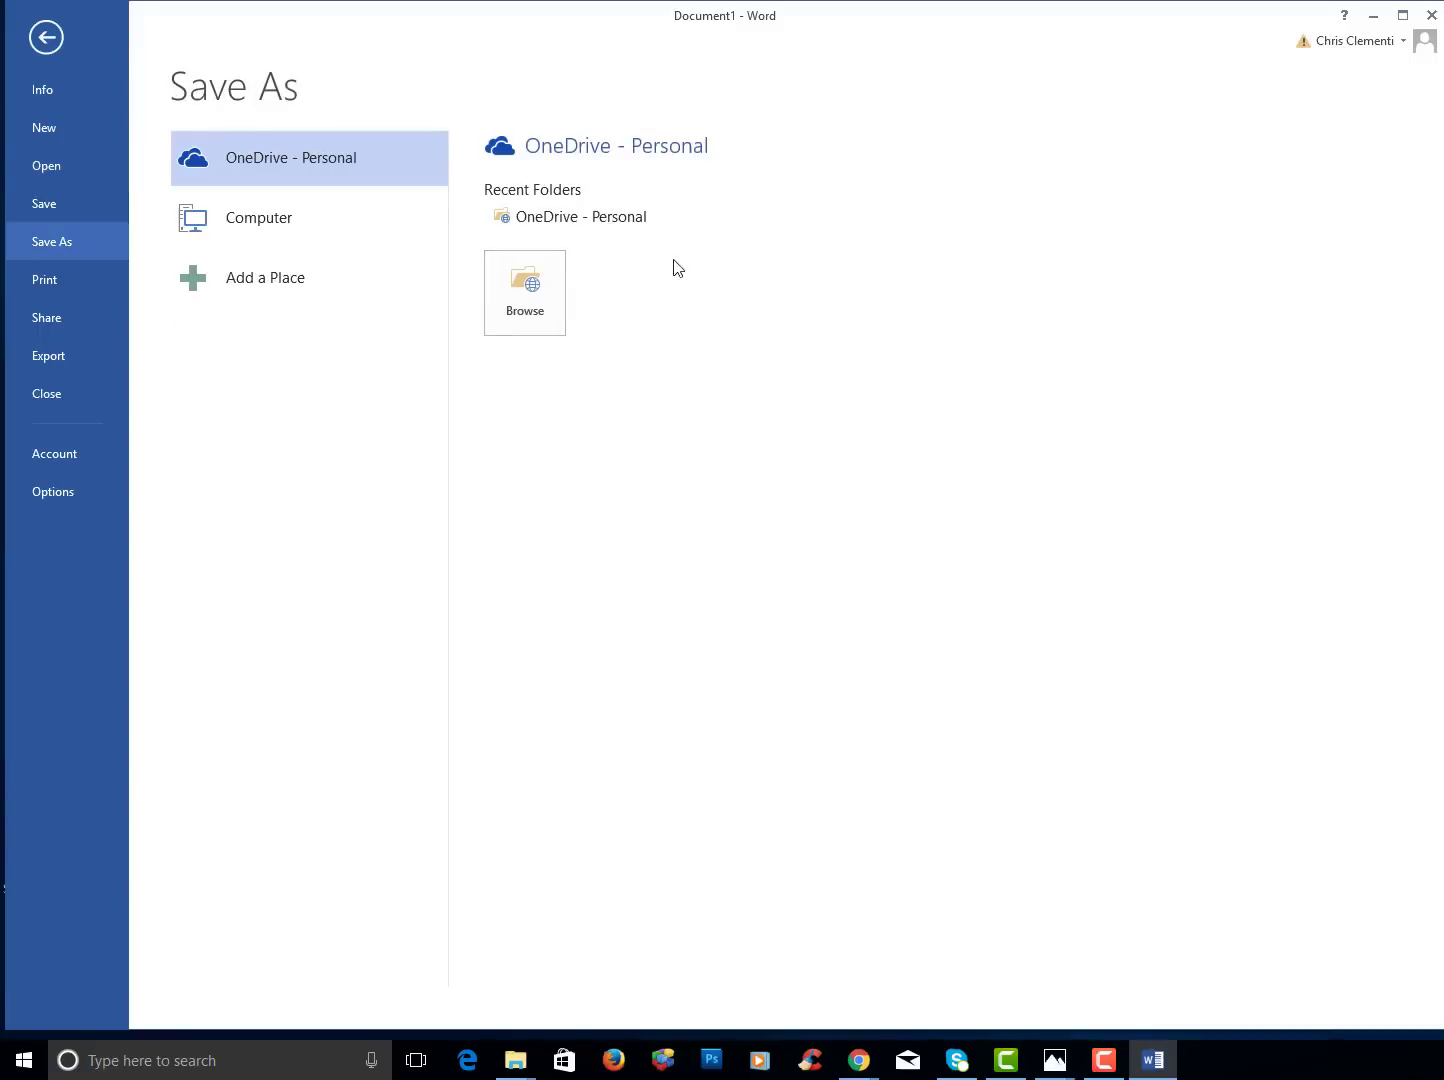
left_click(225, 222)
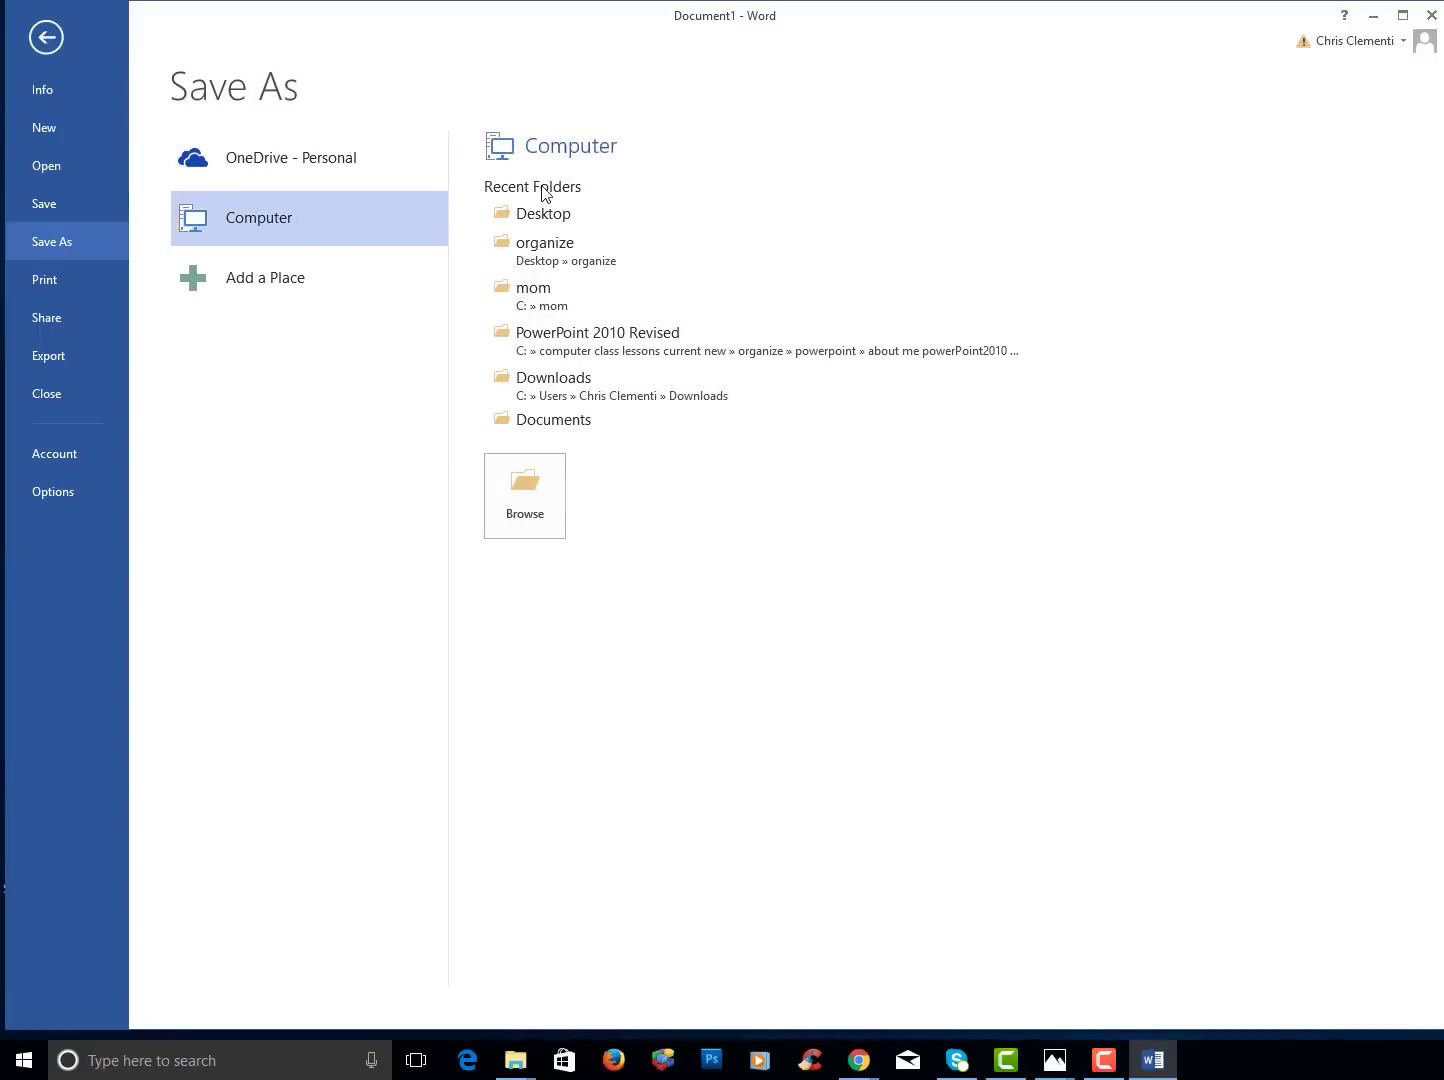
left_click(545, 215)
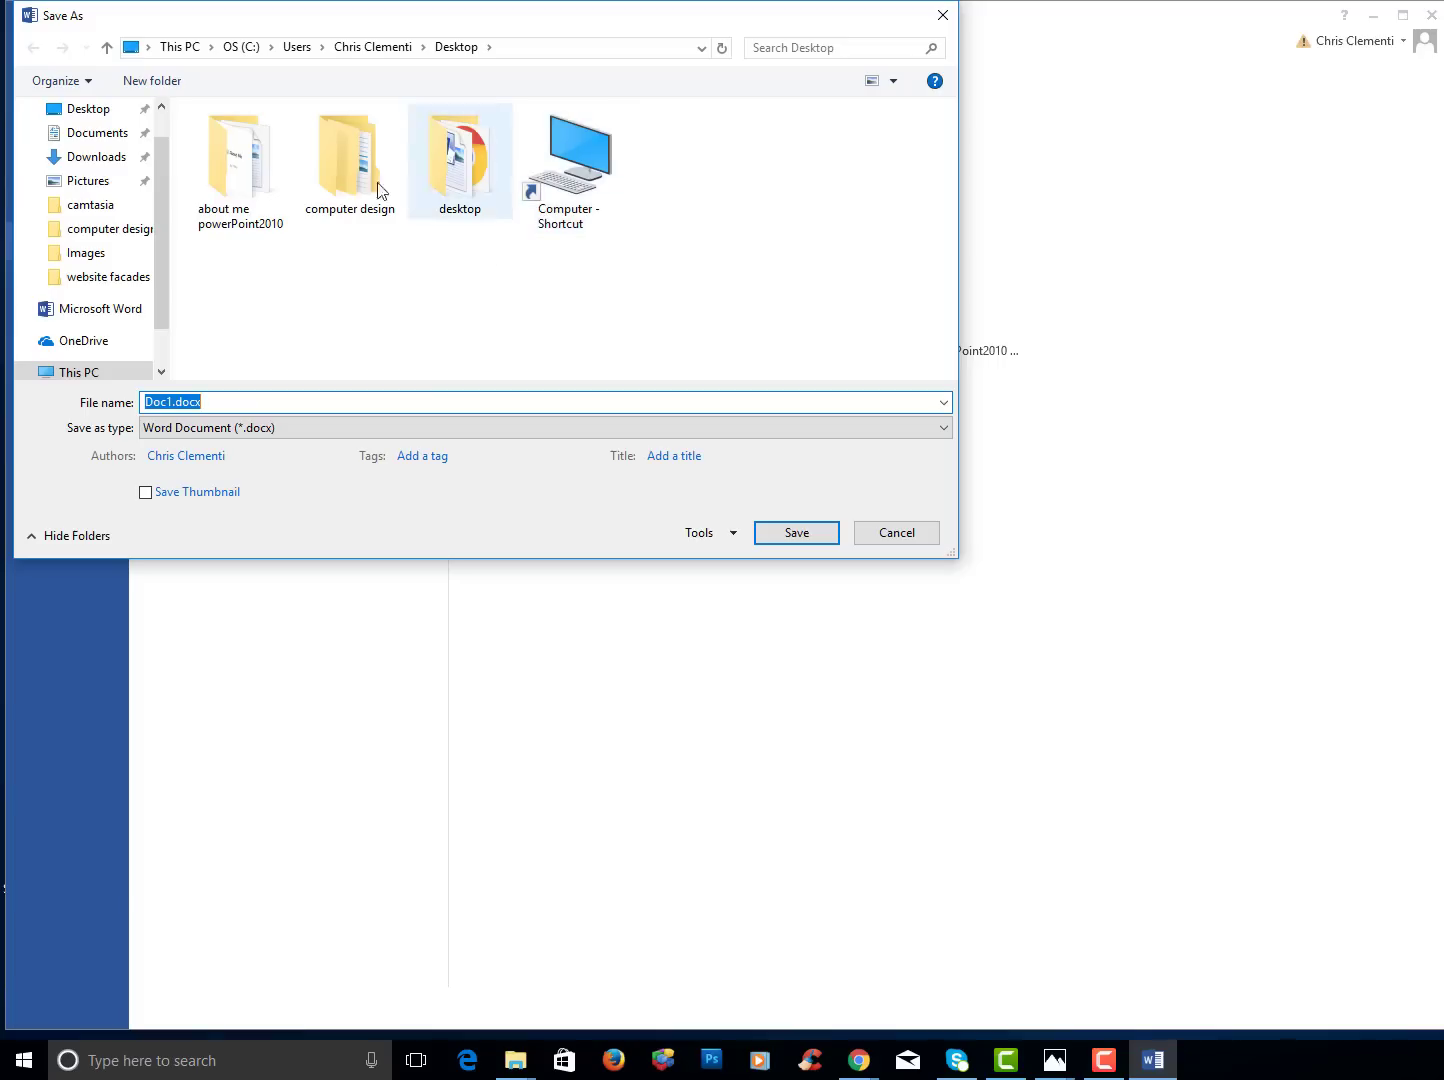
left_click(347, 176)
double_click(348, 176)
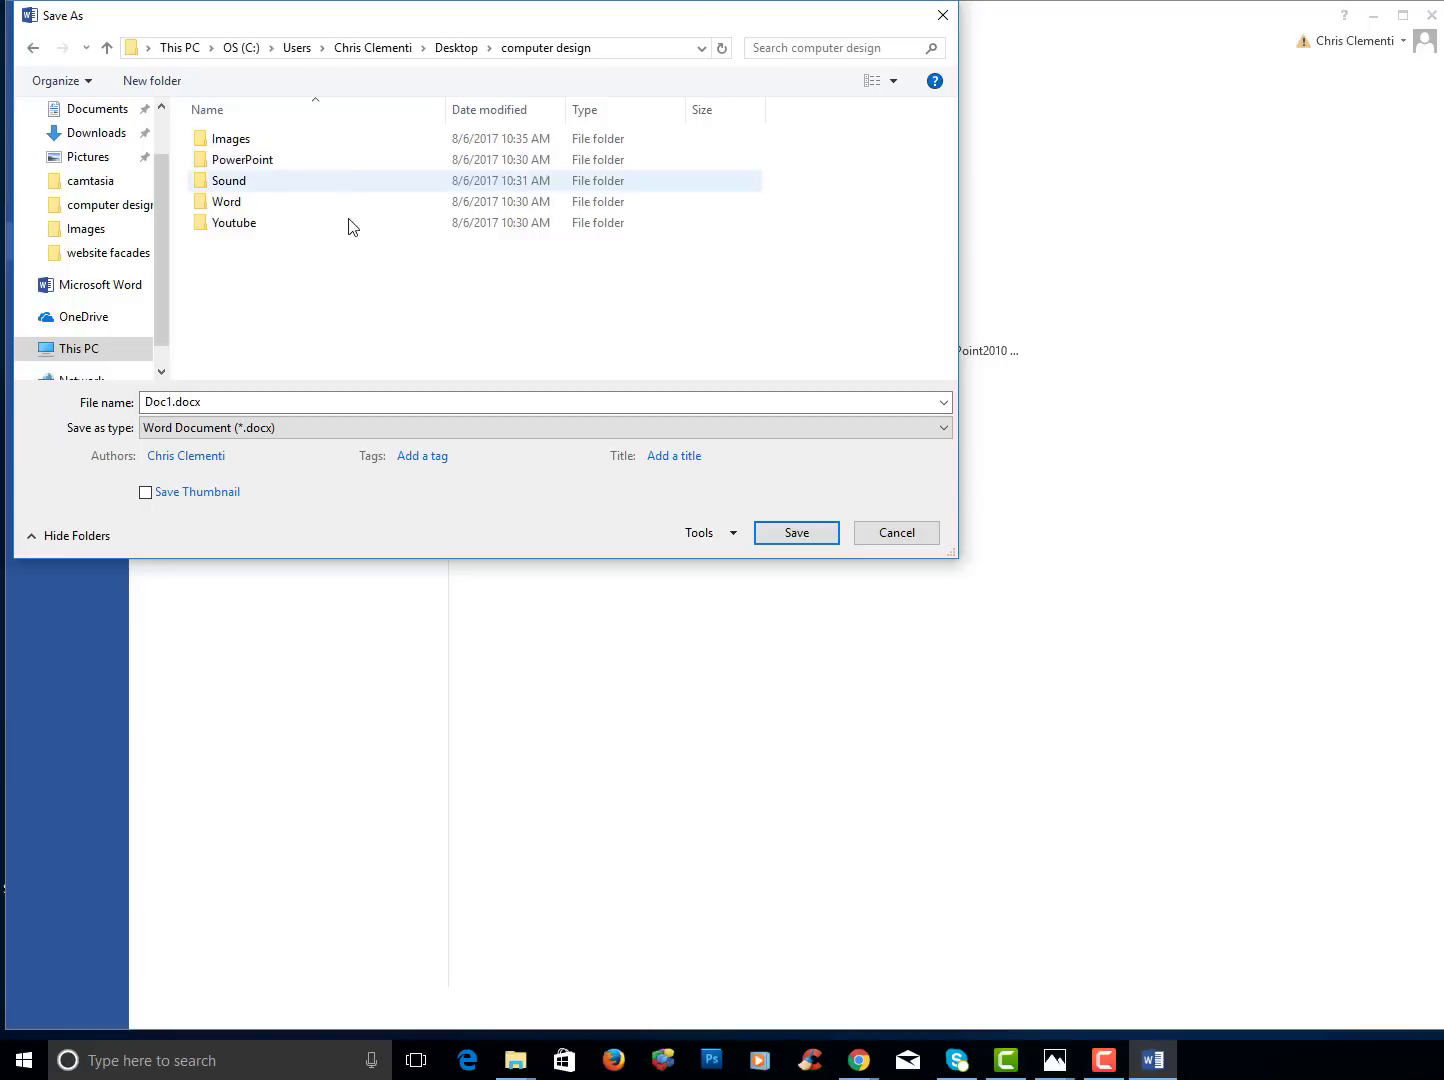
double_click(234, 202)
double_click(204, 402)
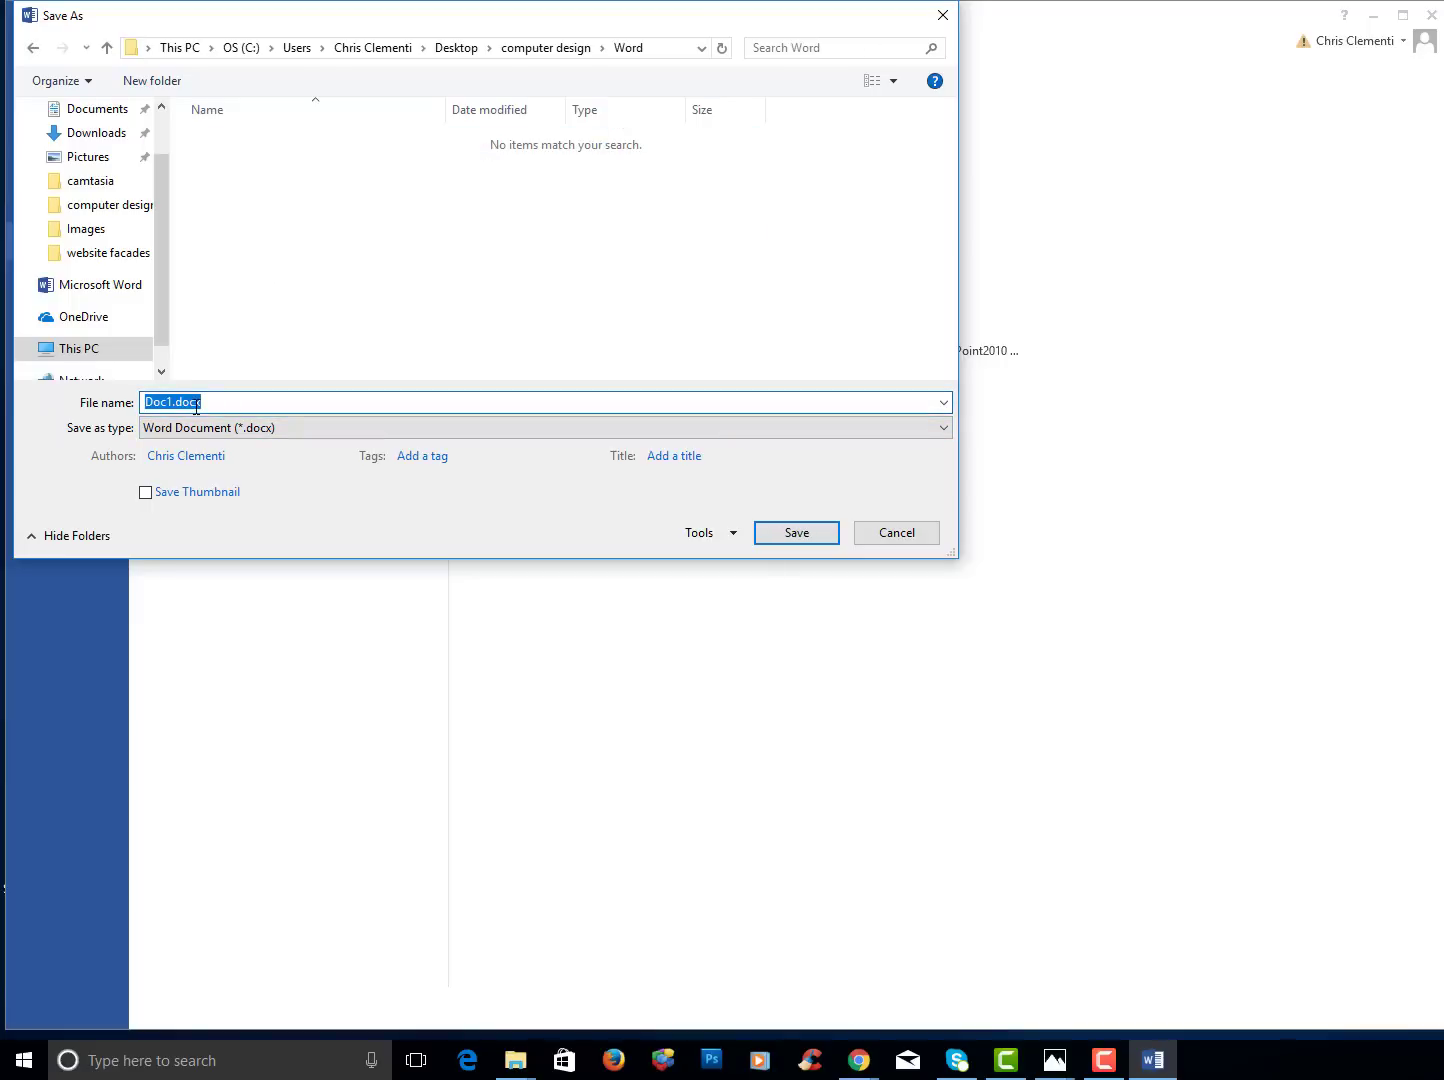
type("story")
key("Return")
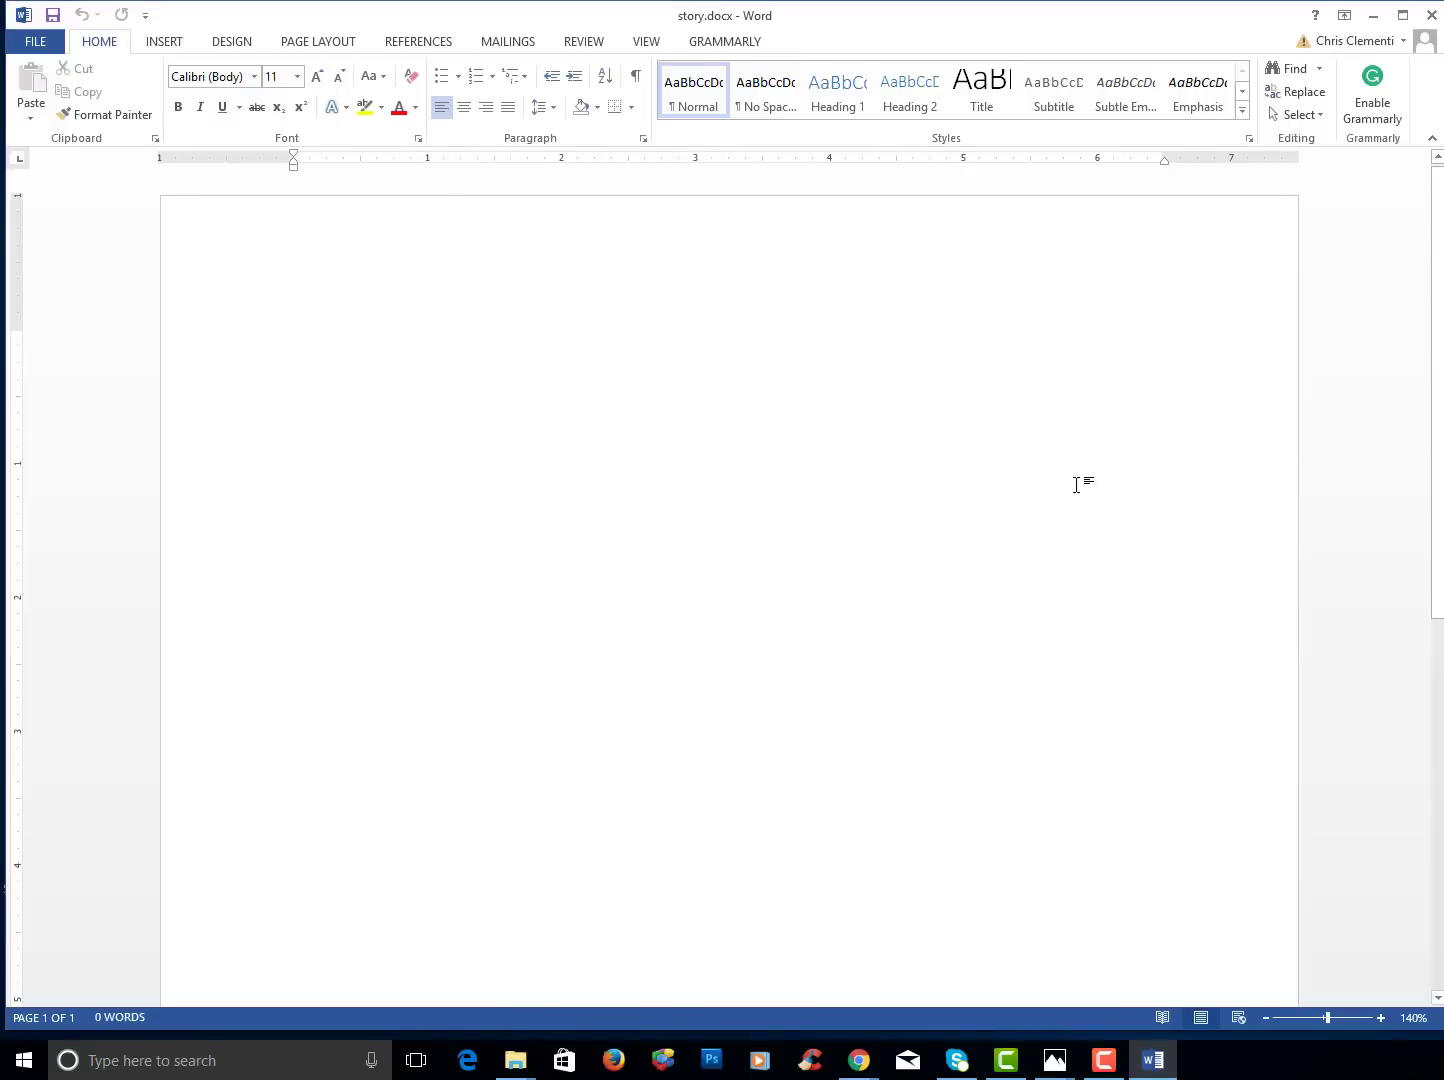
Close Word and check the Images and Word subfolders for polar bear.jpg and story.docx.
left_click(1432, 14)
double_click(265, 139)
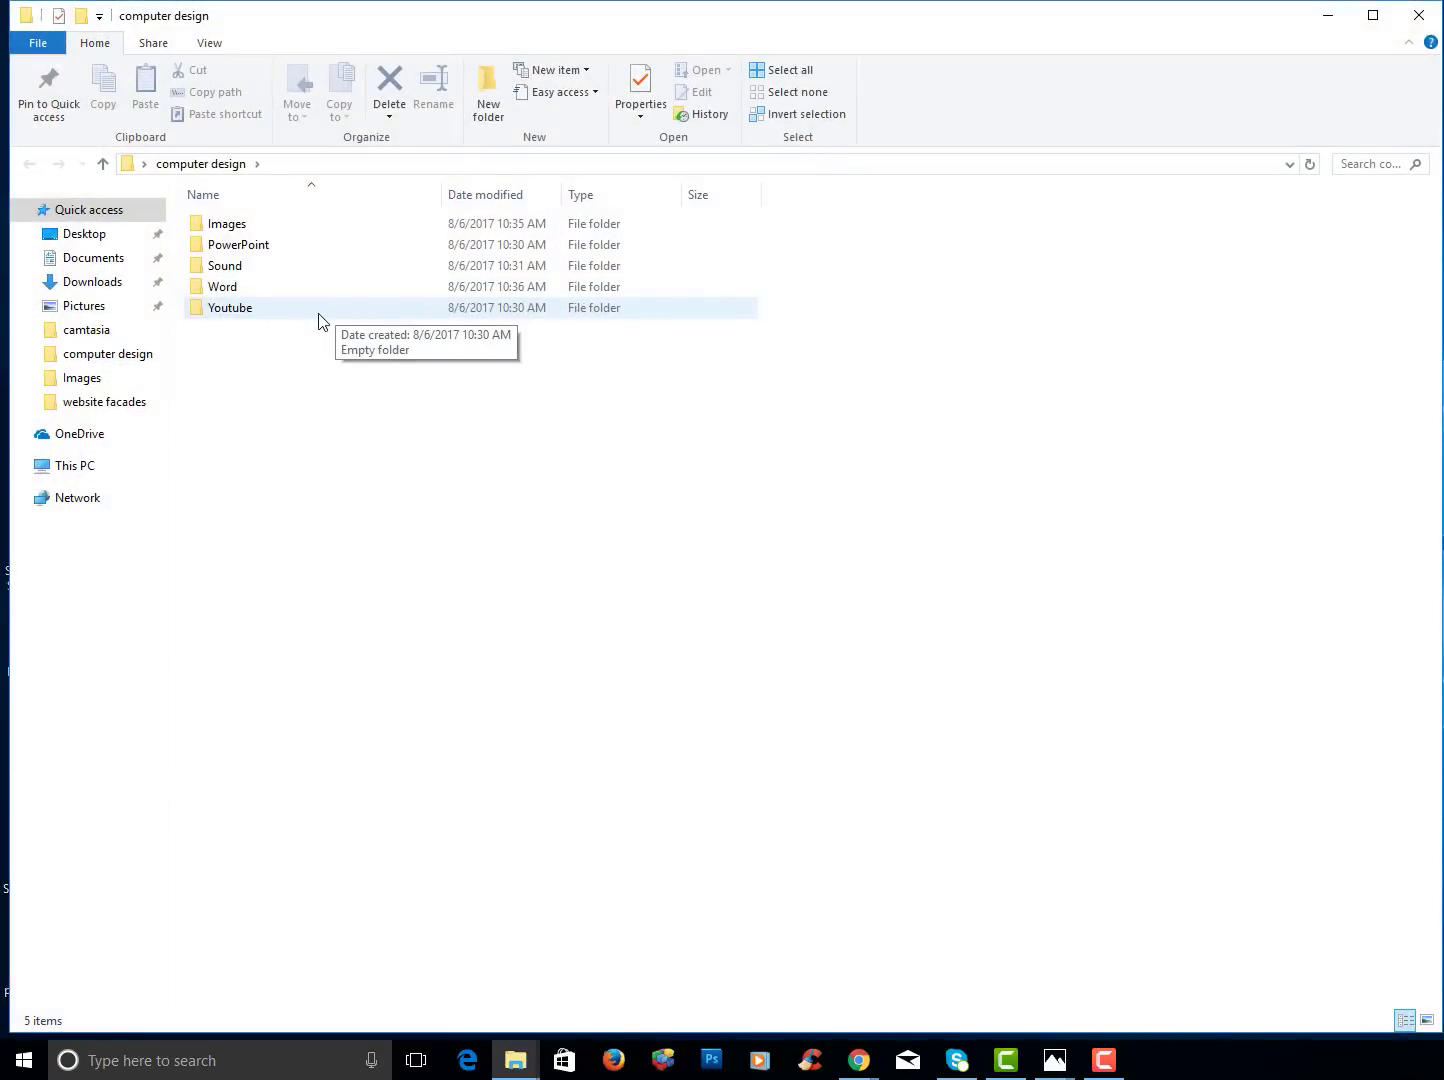
double_click(232, 225)
key("alt+Left")
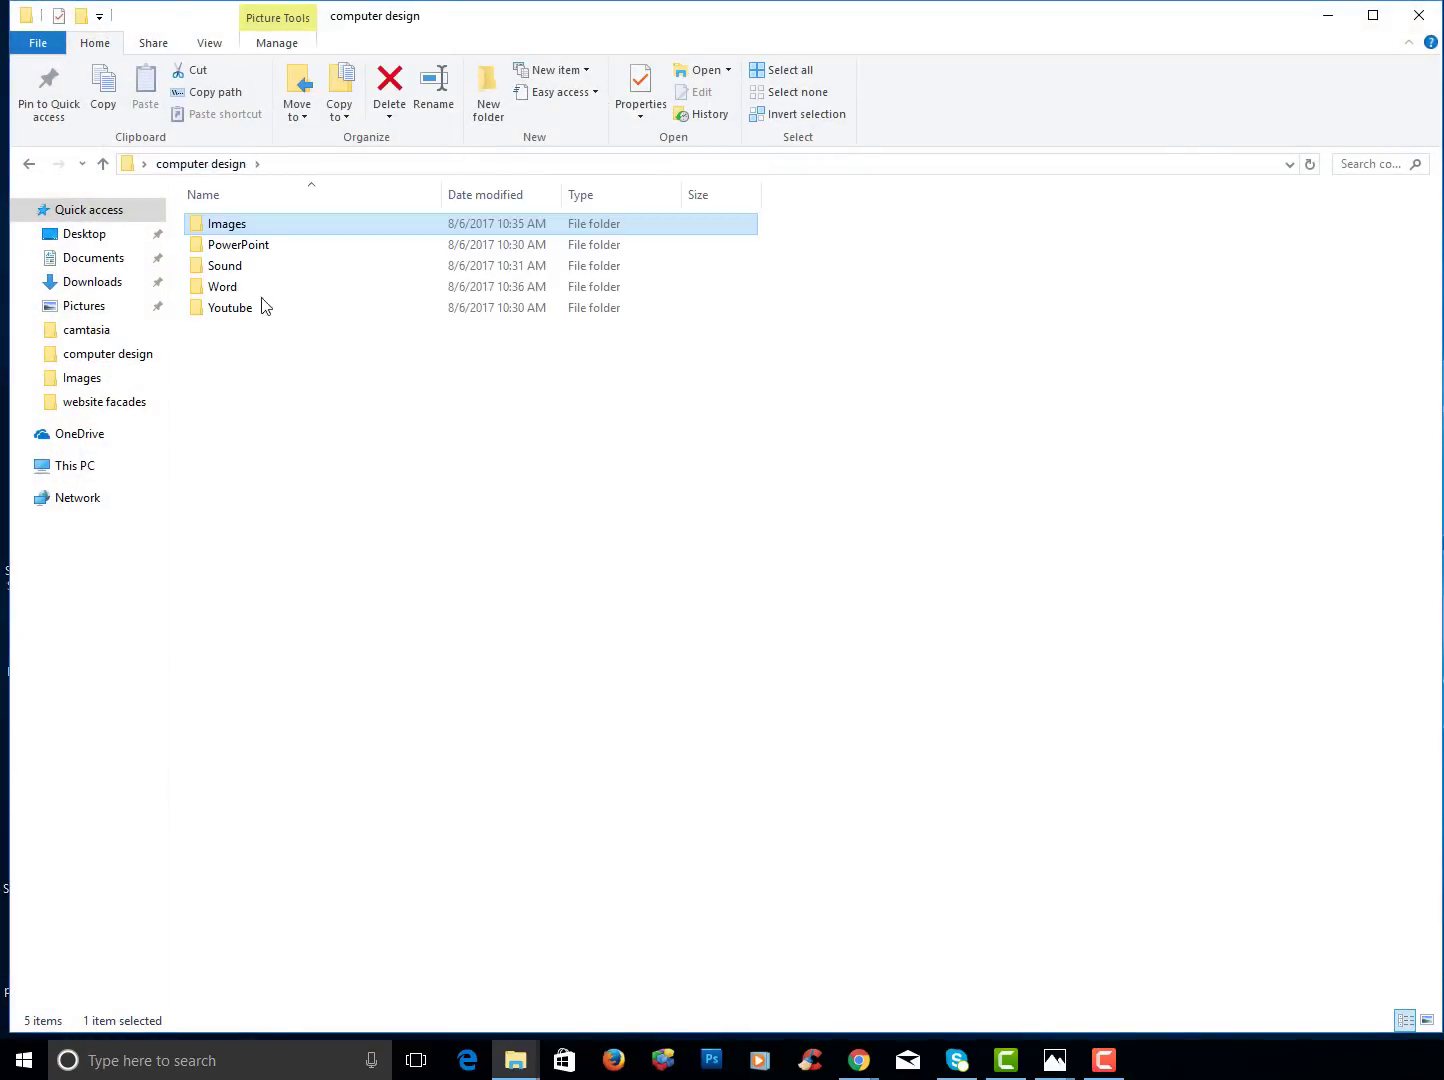
double_click(233, 288)
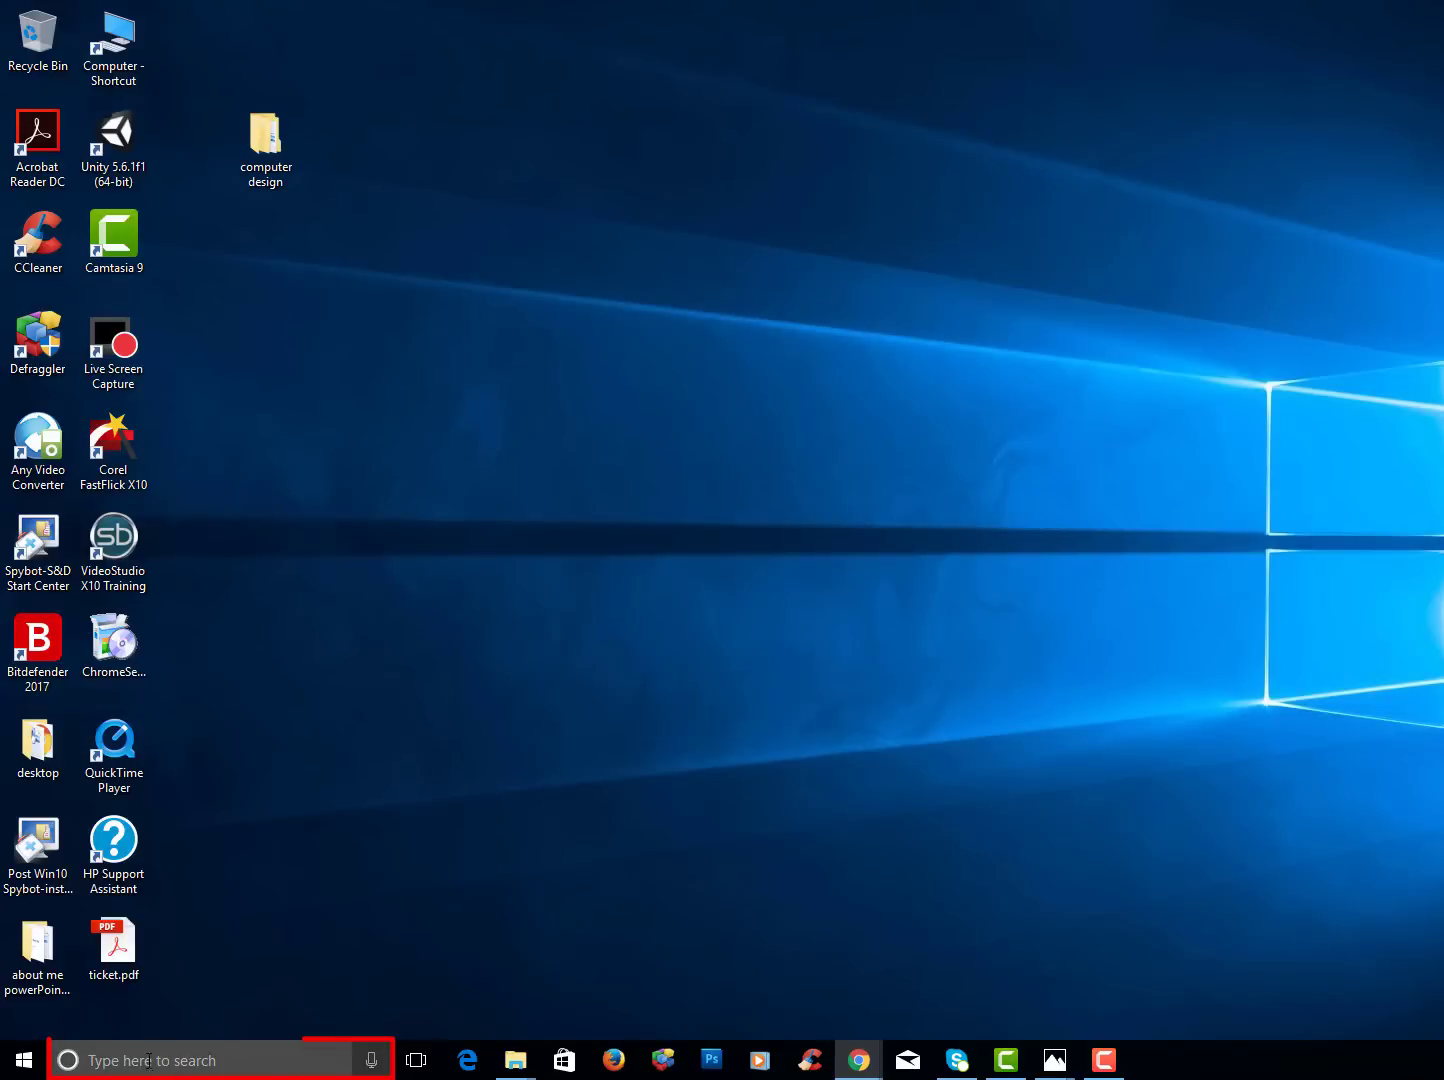
Launch PowerPoint 2013 from a 'power' search and start a blank presentation.
left_click(150, 1061)
type("power")
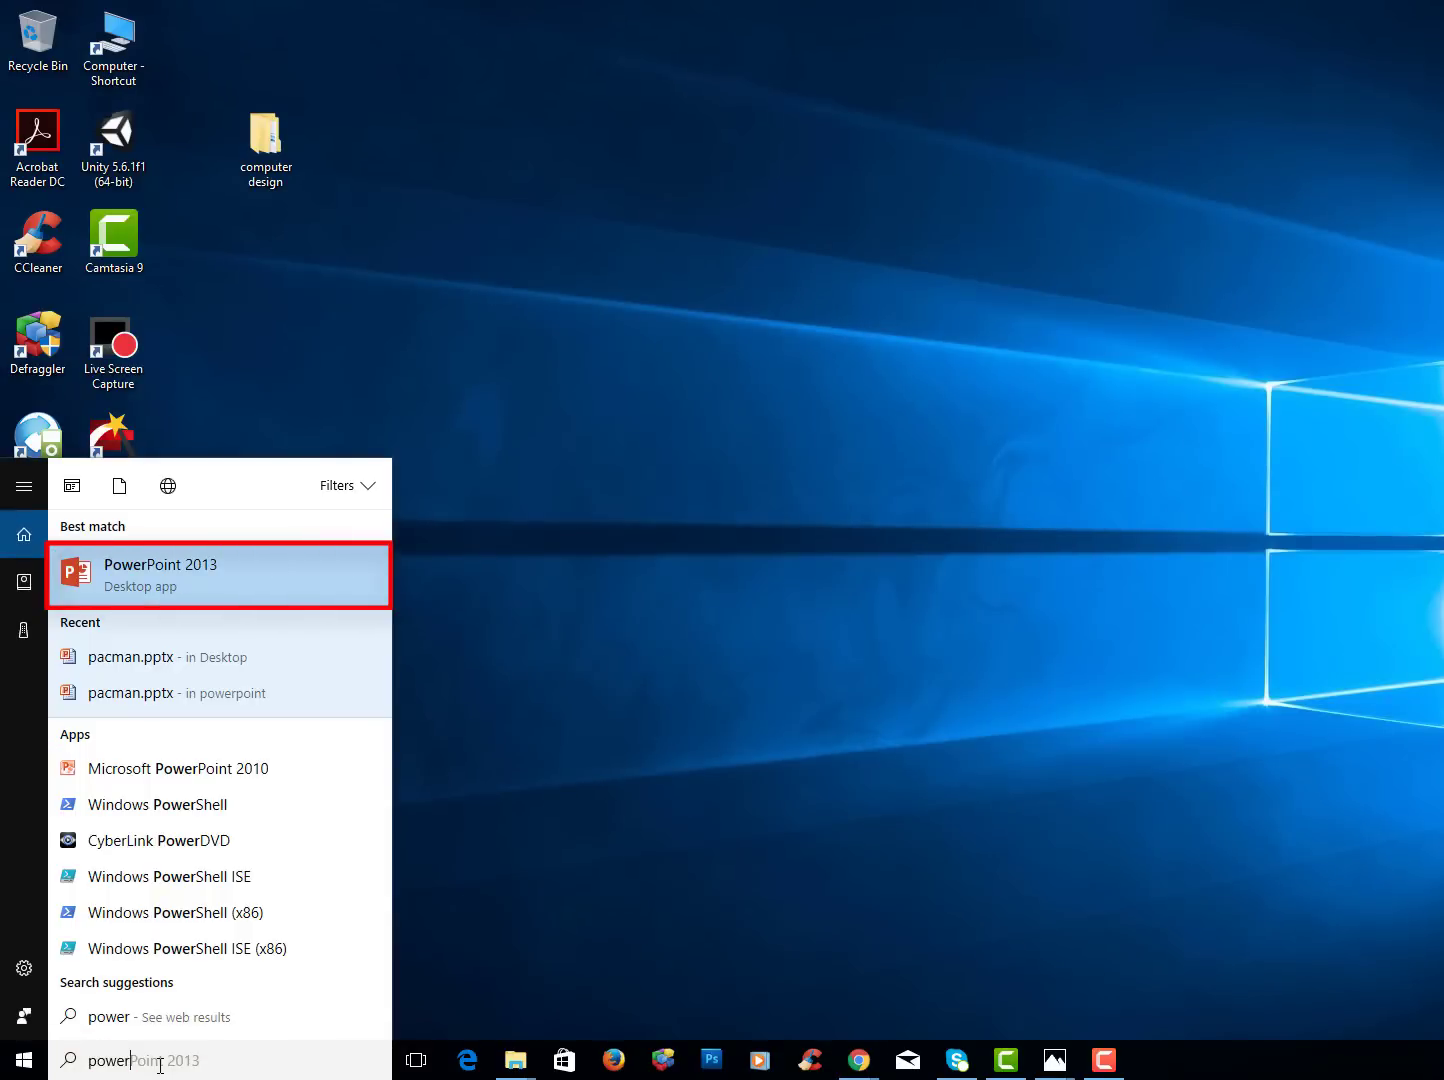
left_click(174, 576)
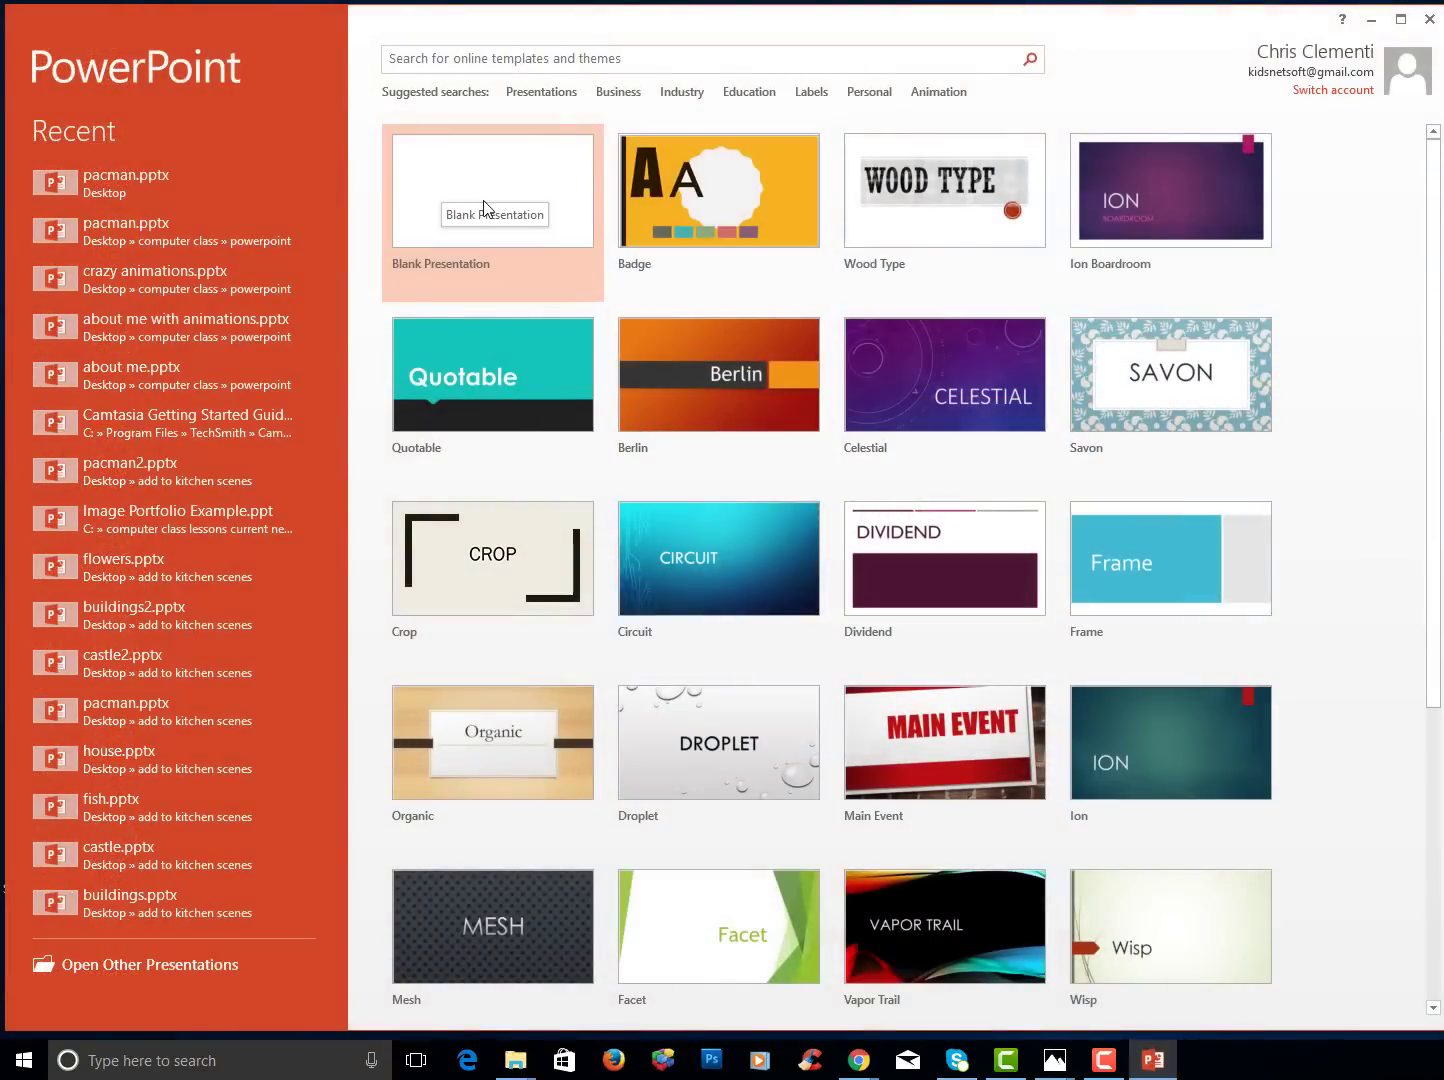
left_click(479, 183)
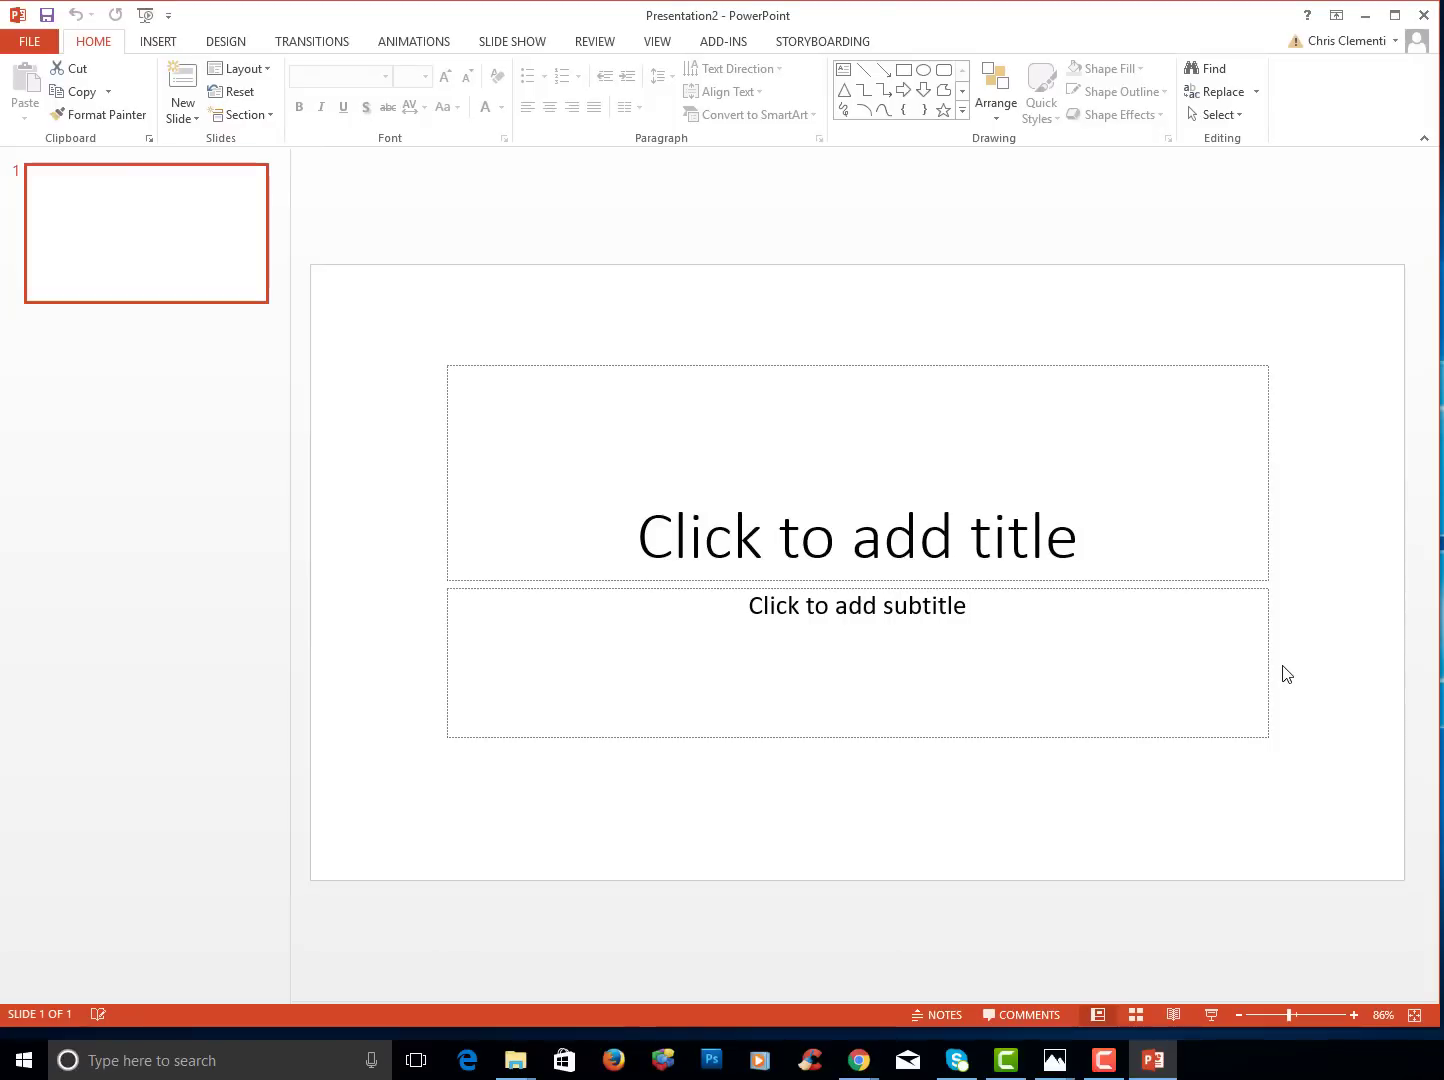
Save the presentation as cool images.pptx in computer design's PowerPoint folder and close PowerPoint.
left_click(31, 41)
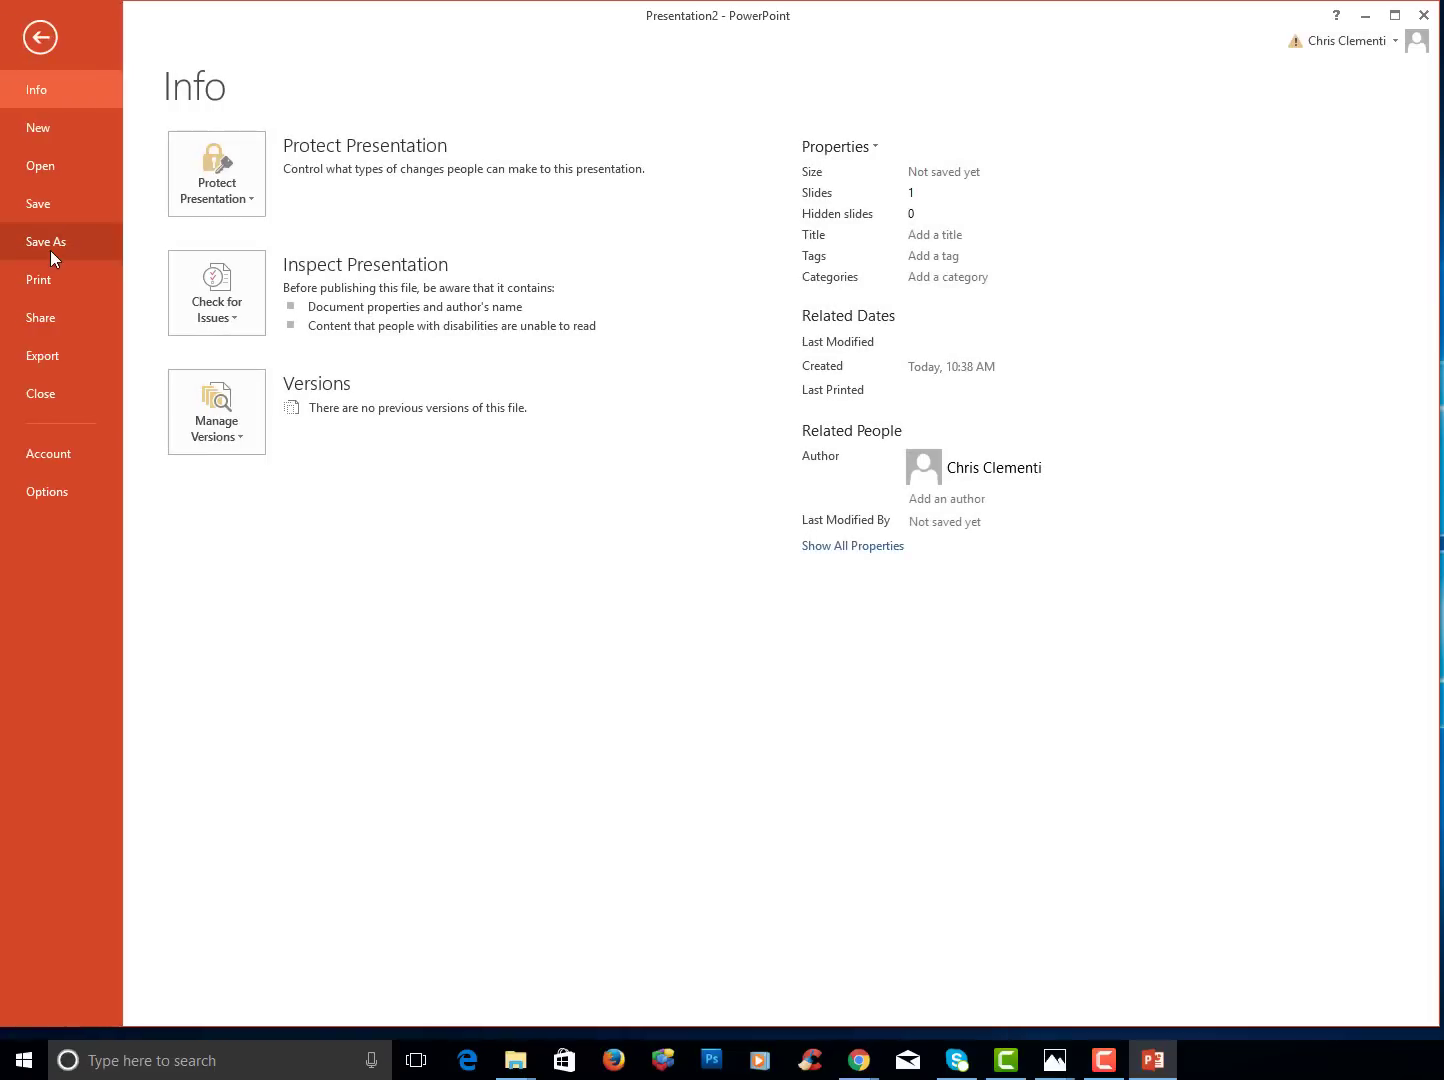
left_click(48, 247)
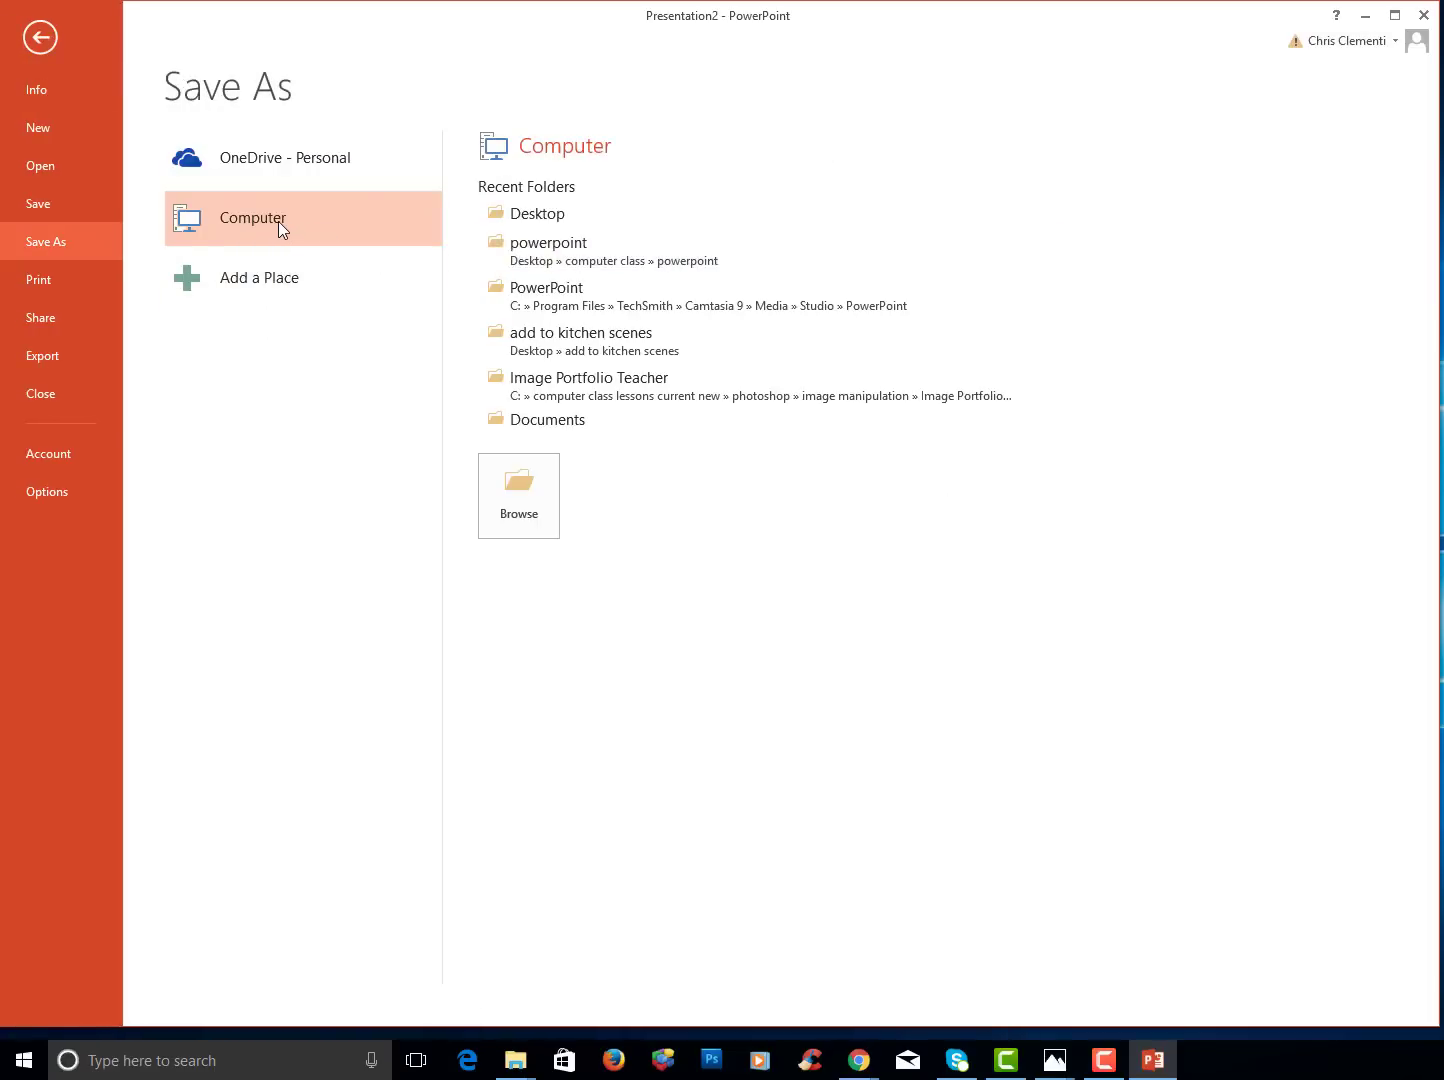
left_click(527, 217)
double_click(356, 170)
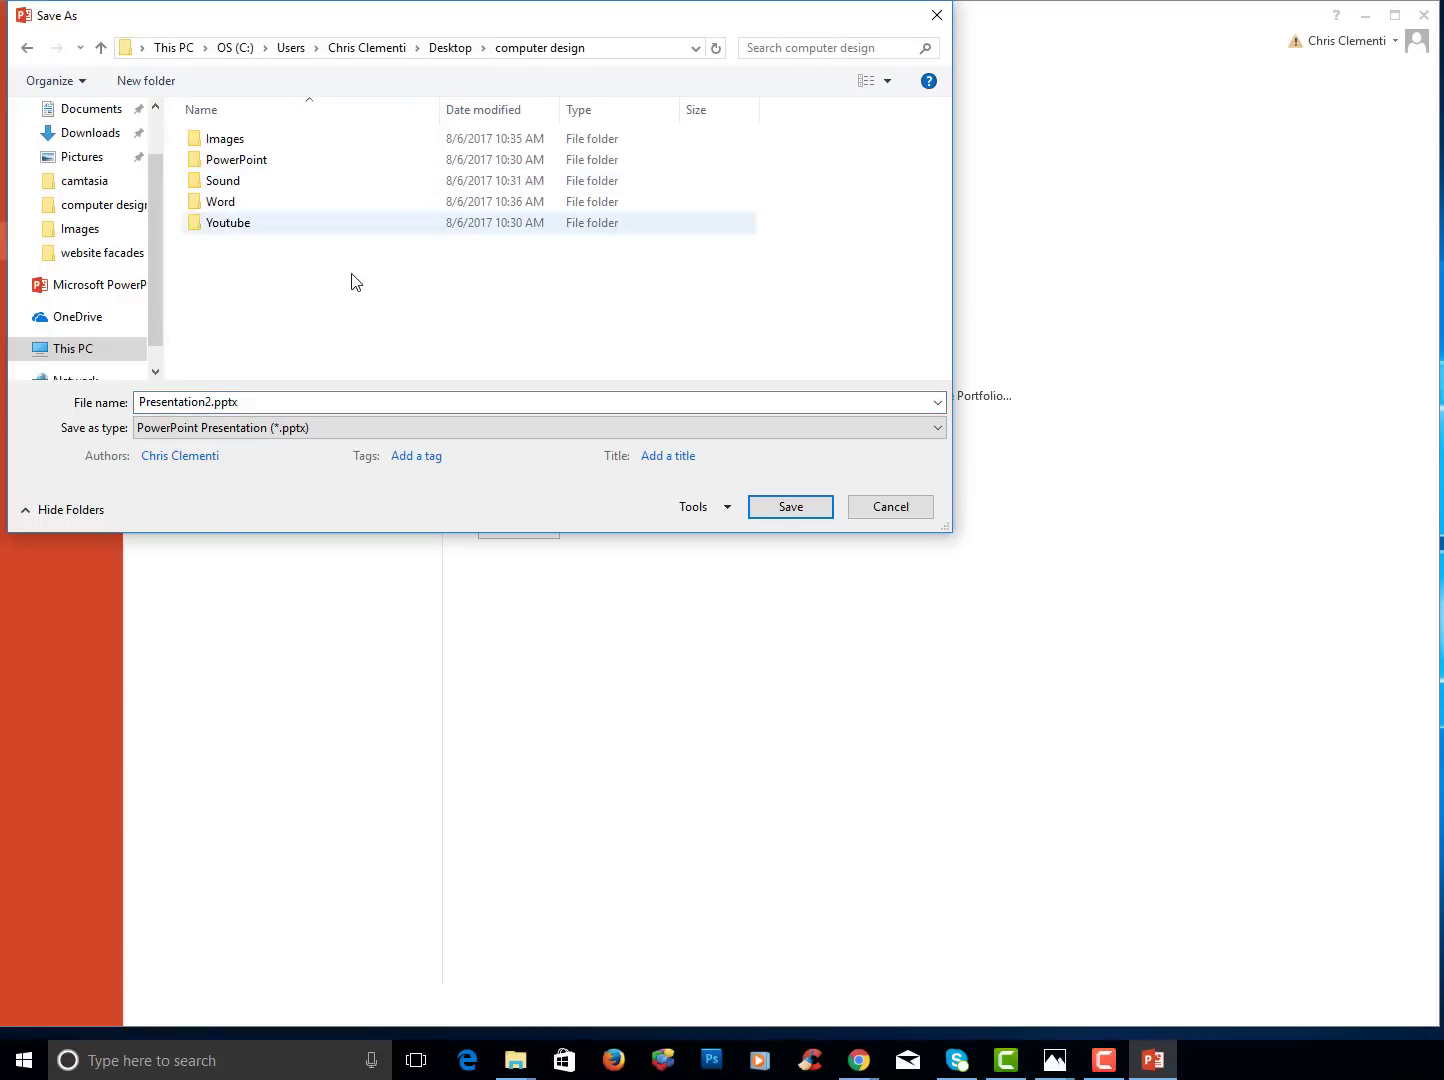
double_click(261, 157)
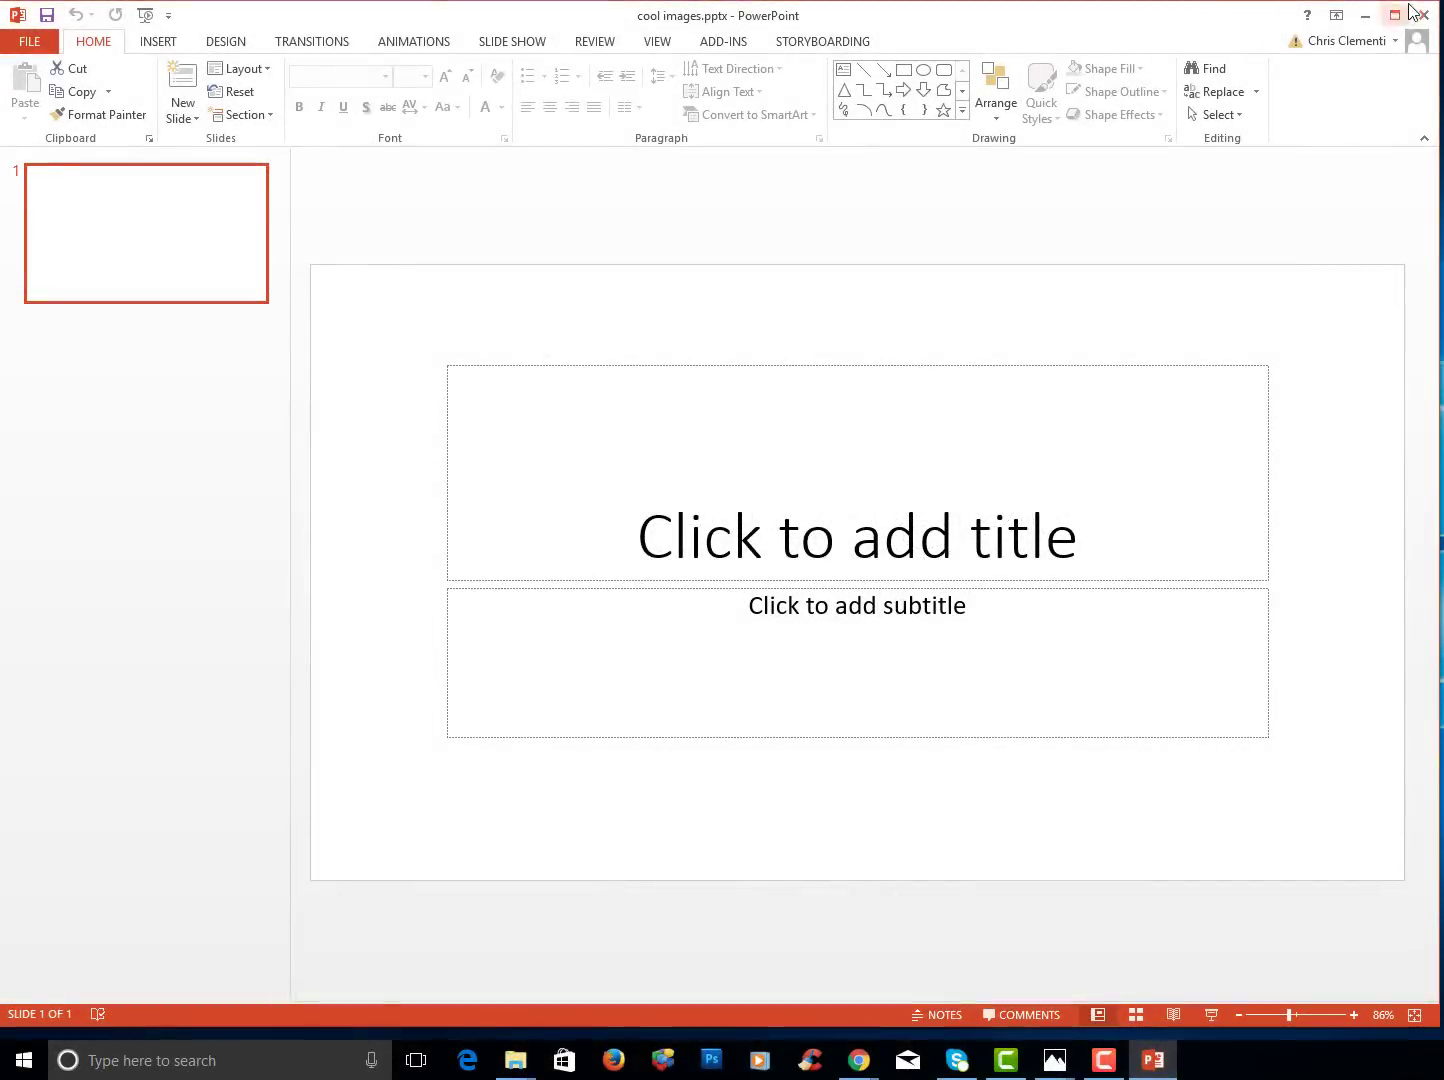
left_click(1423, 14)
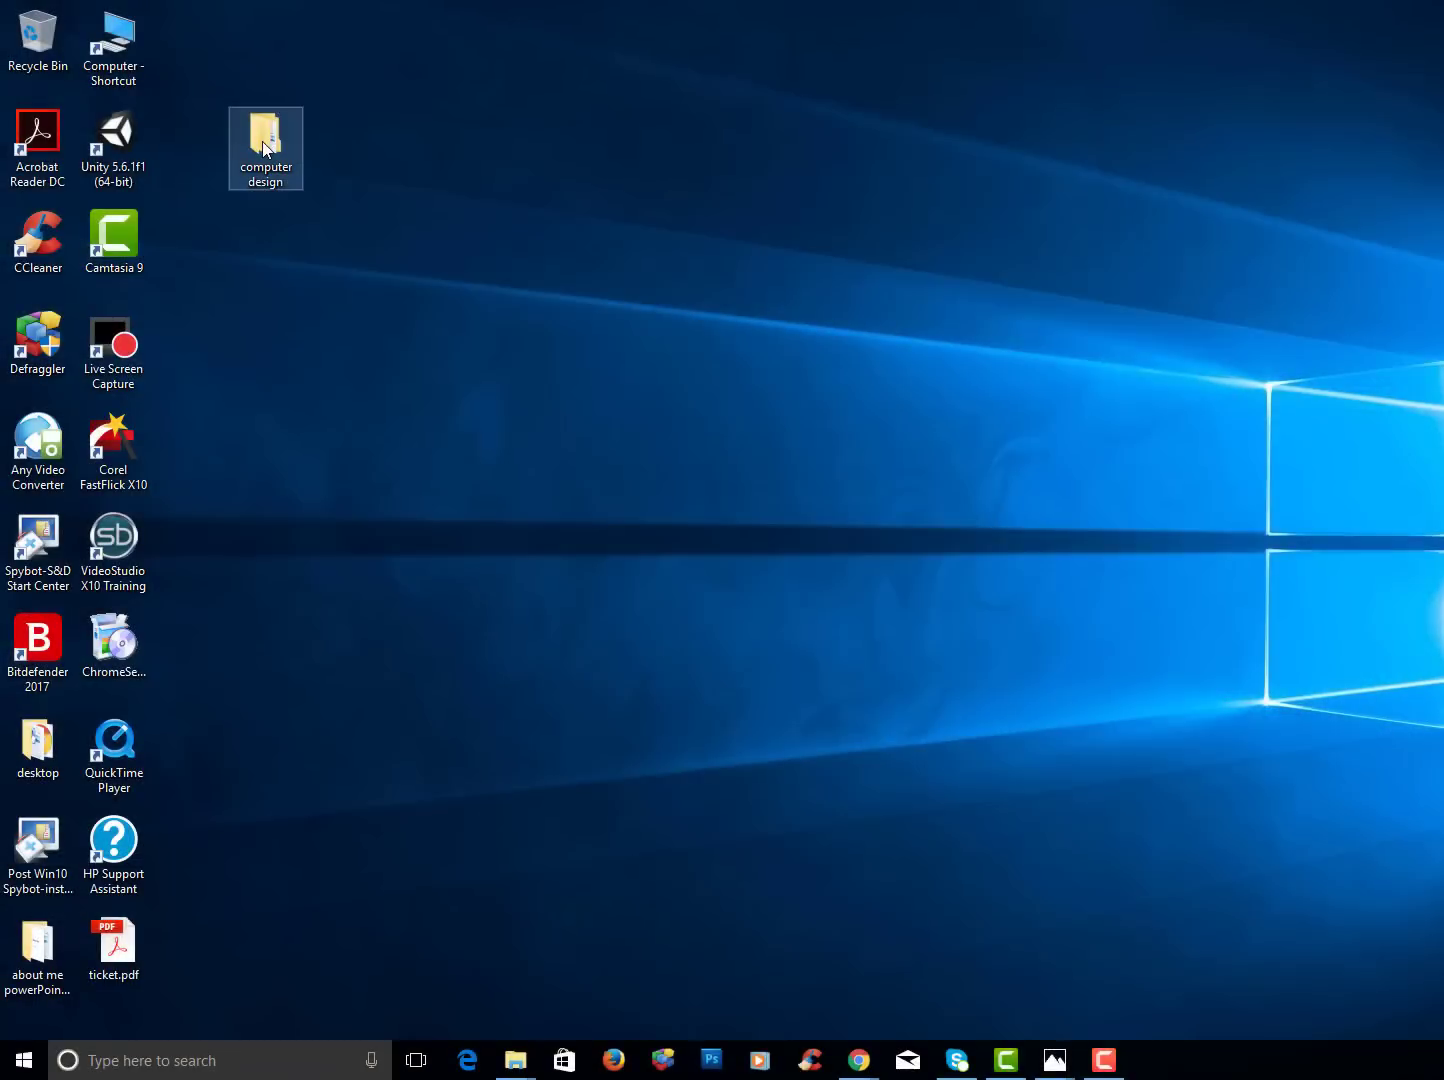
Open the Youtube folder inside computer design and narrow the Explorer window to about half width.
double_click(265, 146)
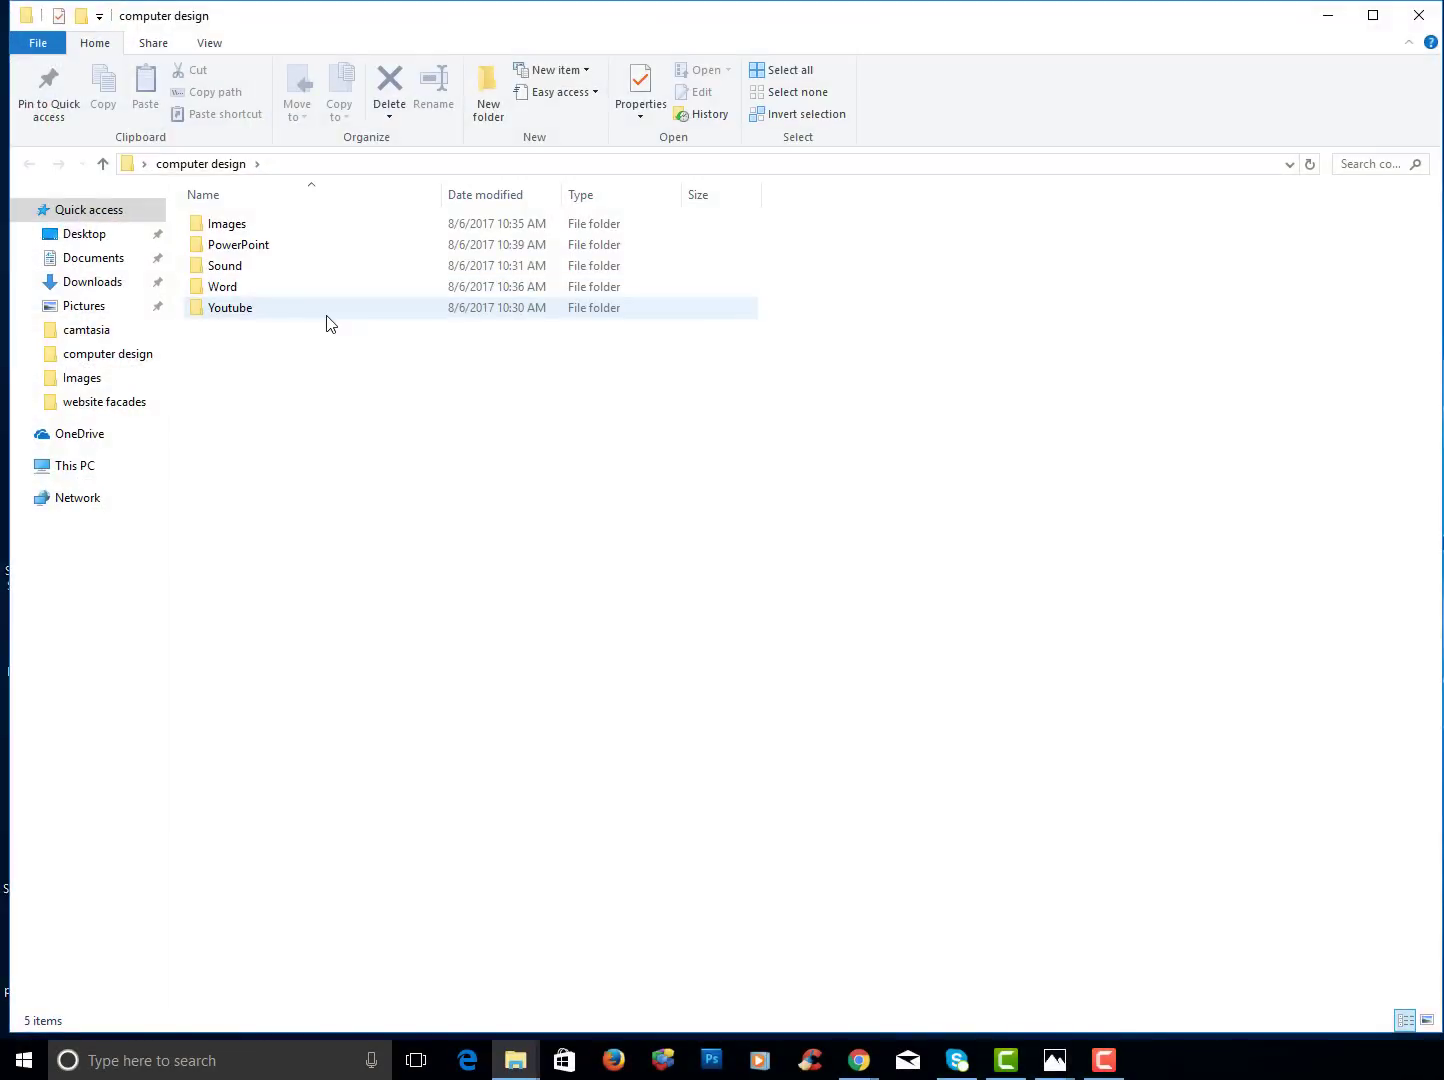
double_click(240, 309)
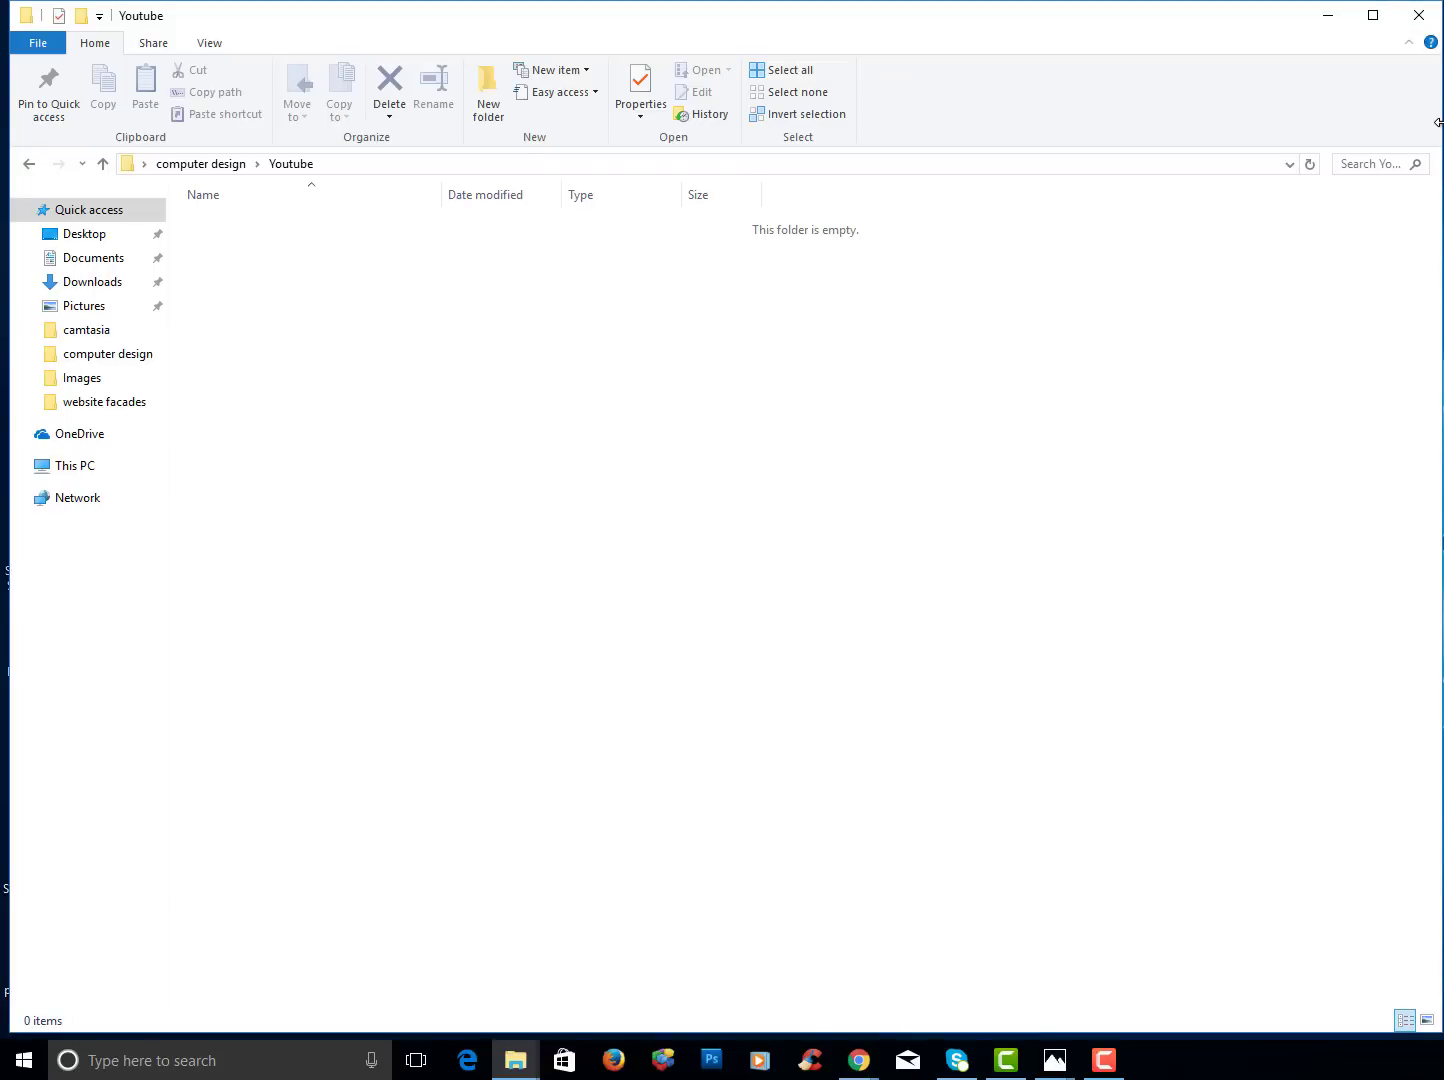
left_click_drag(1440, 149, 656, 149)
Narrow the Chrome window showing U2 Beautiful Day and place it to the right of Explorer.
left_click(859, 1060)
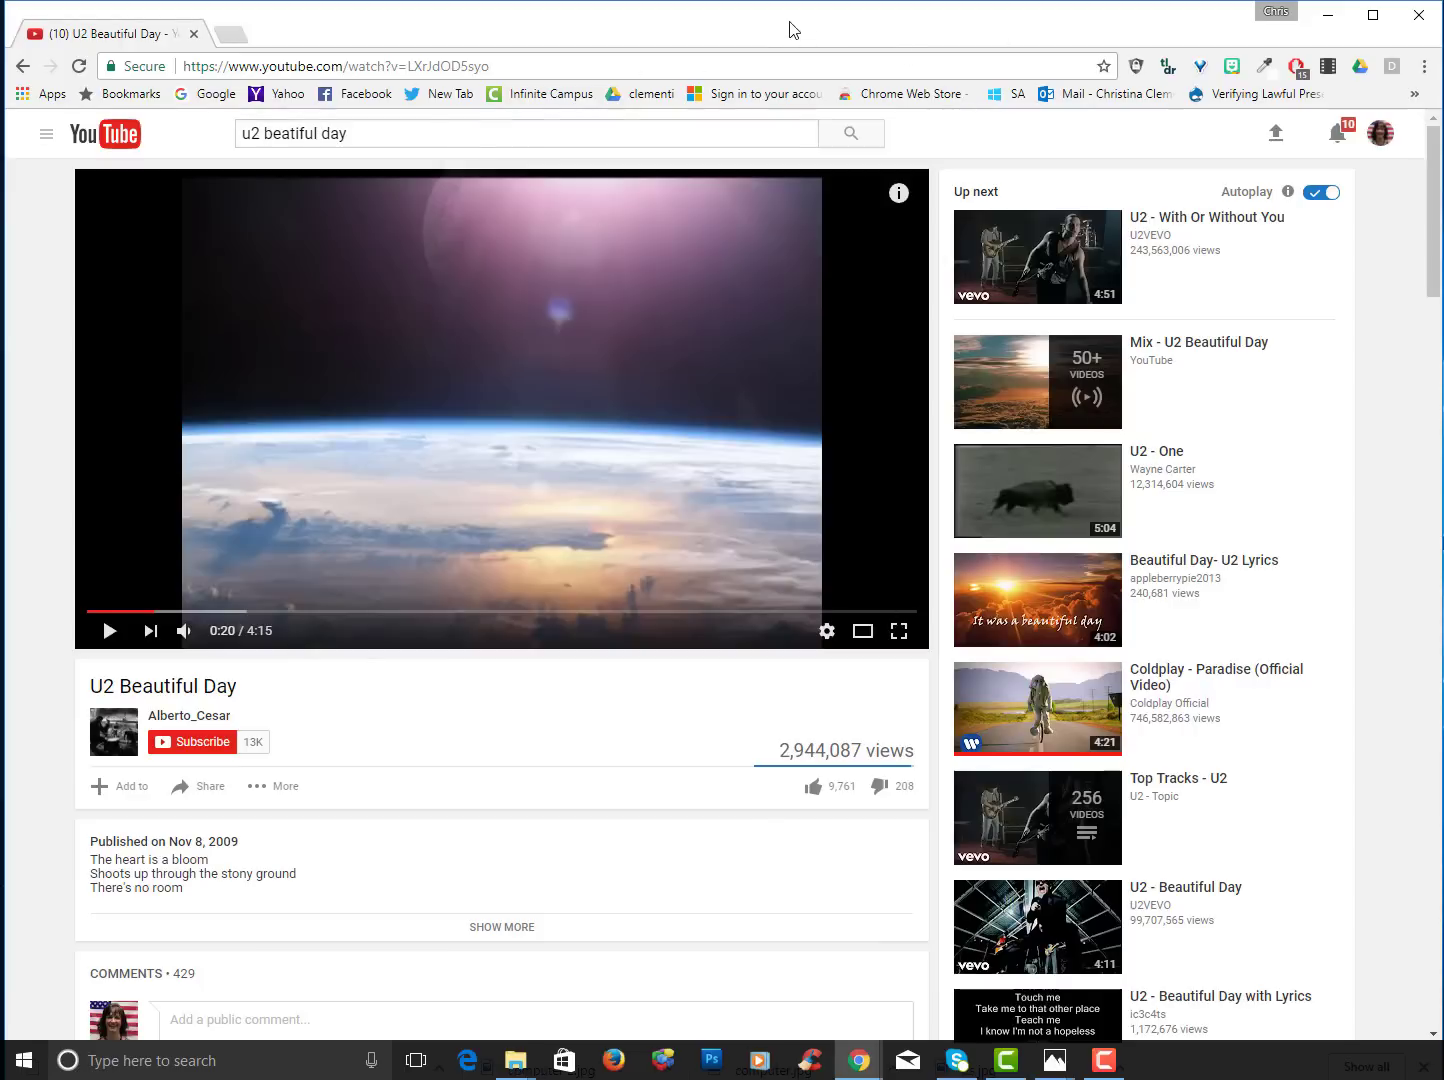
left_click_drag(1438, 106, 731, 112)
left_click_drag(474, 31, 1000, 74)
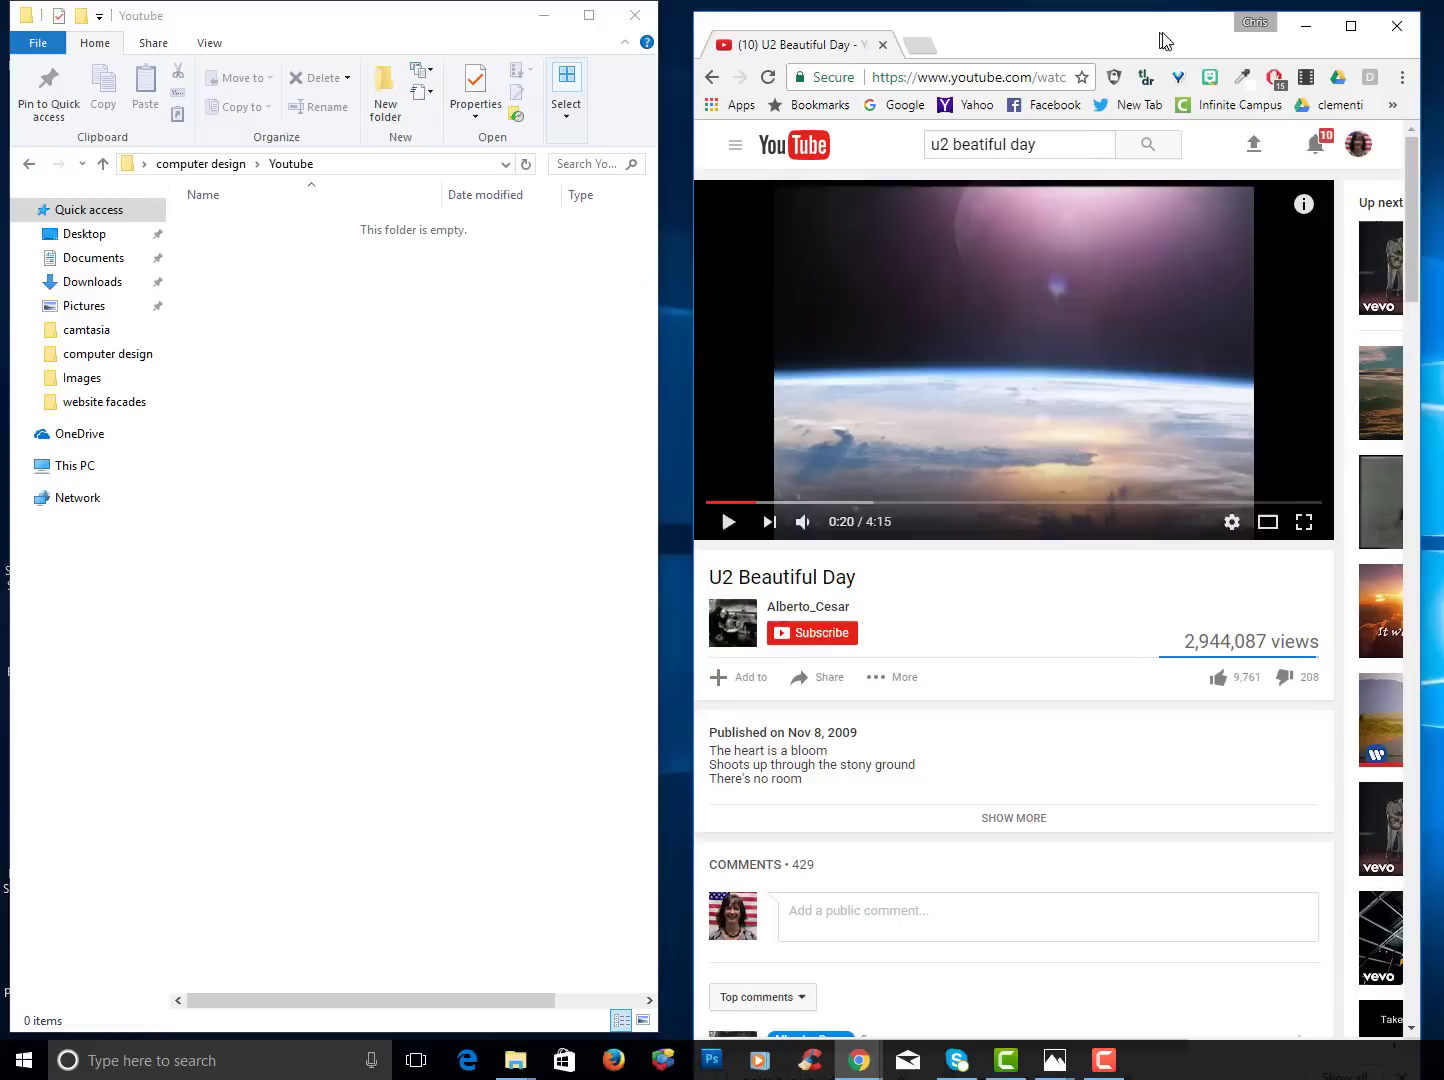
Drop the U2 video's link into the Youtube folder as a shortcut renamed 'Beautiful Day'.
left_click(801, 80)
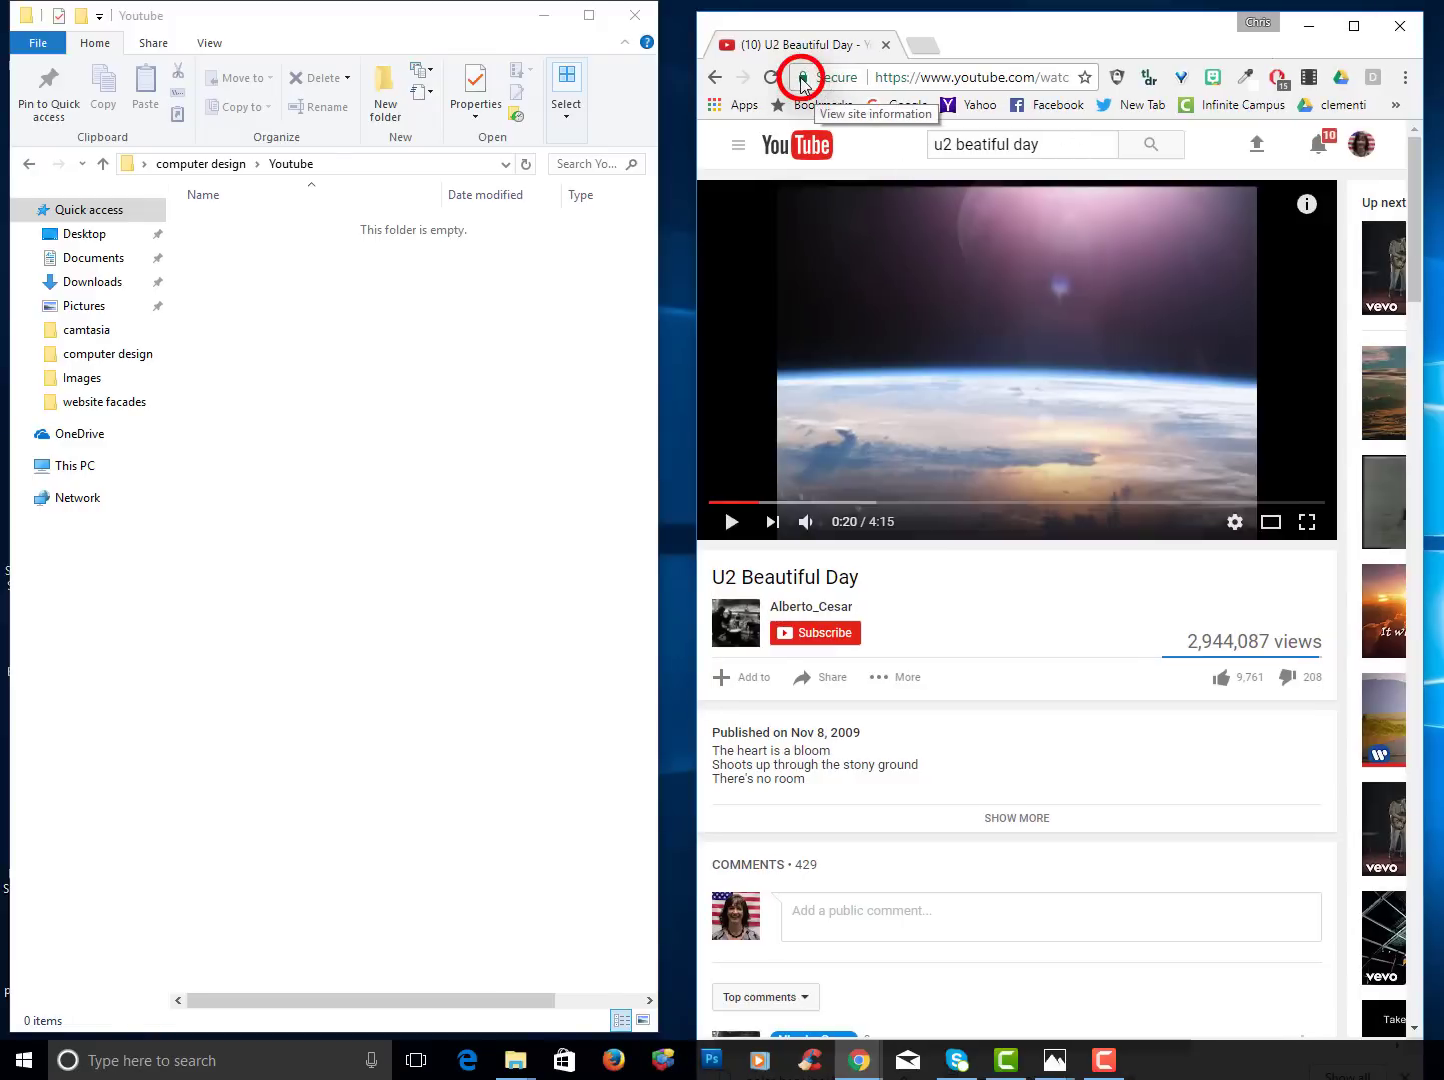
left_click_drag(801, 84, 487, 366)
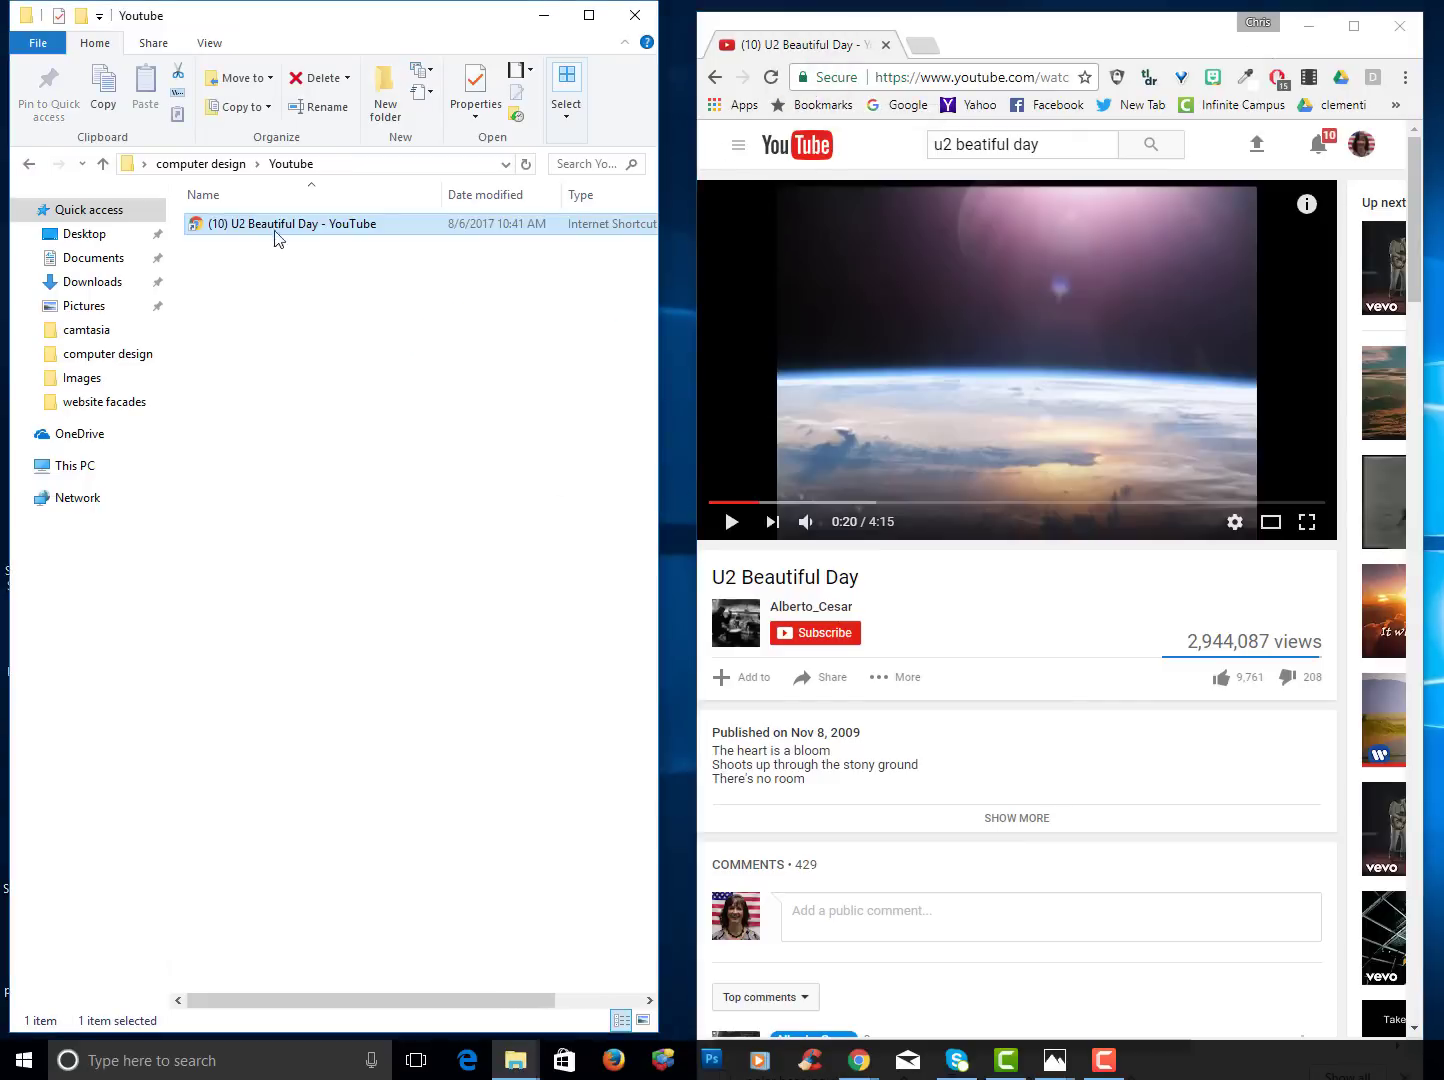
right_click(238, 227)
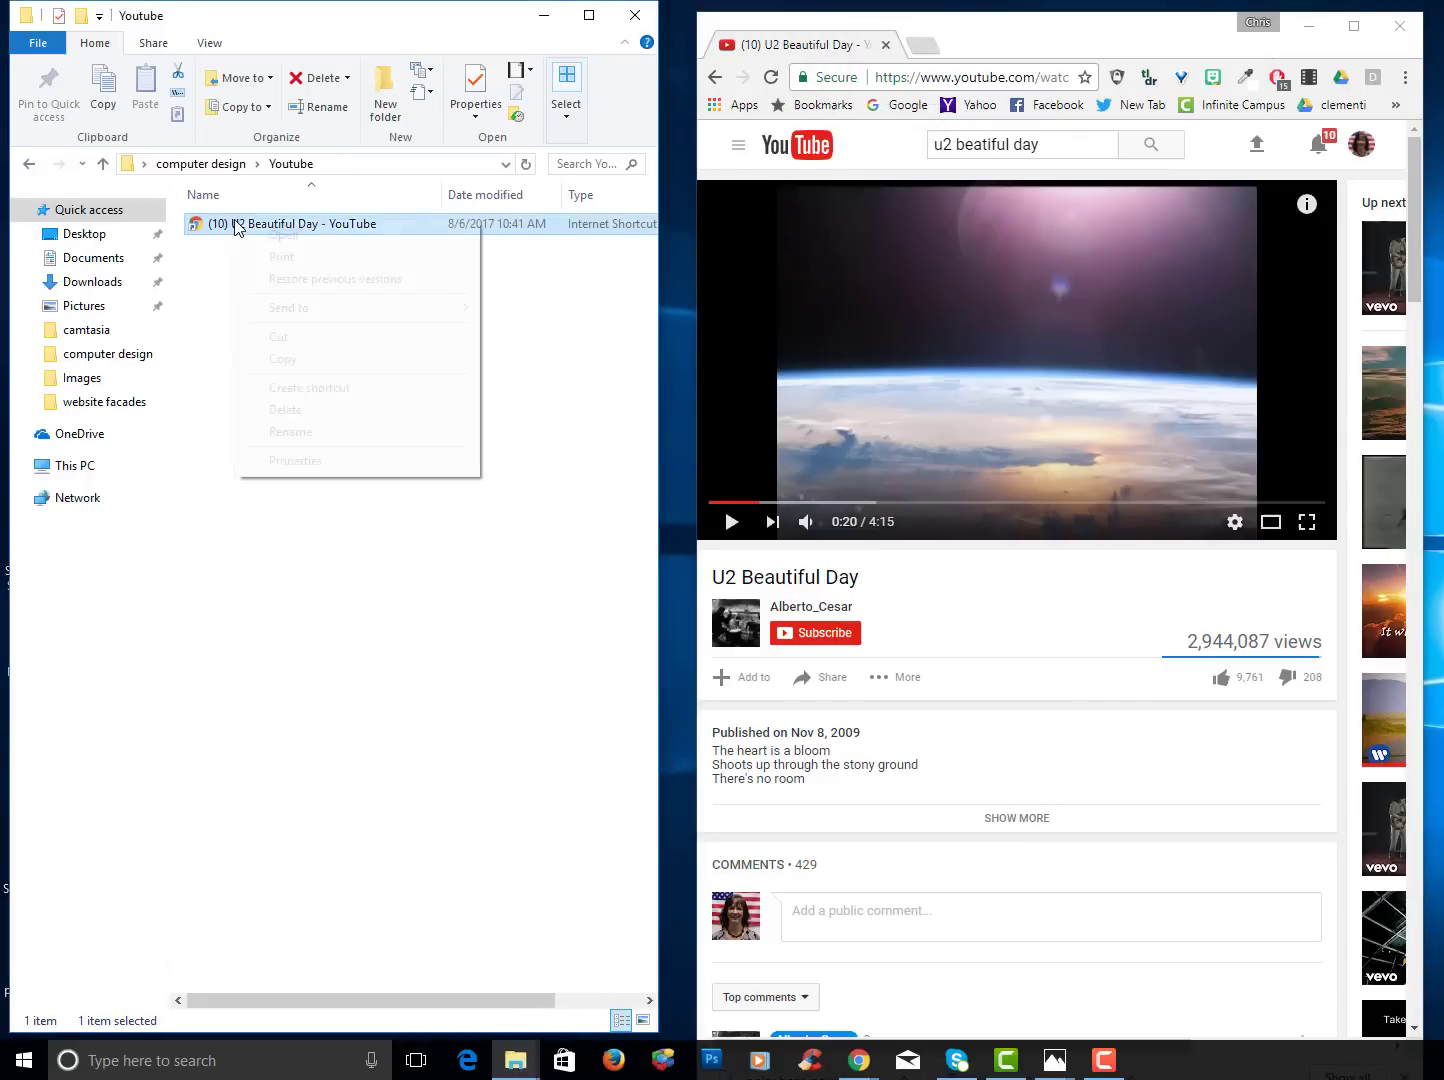
left_click(286, 431)
type("Beautiful Day")
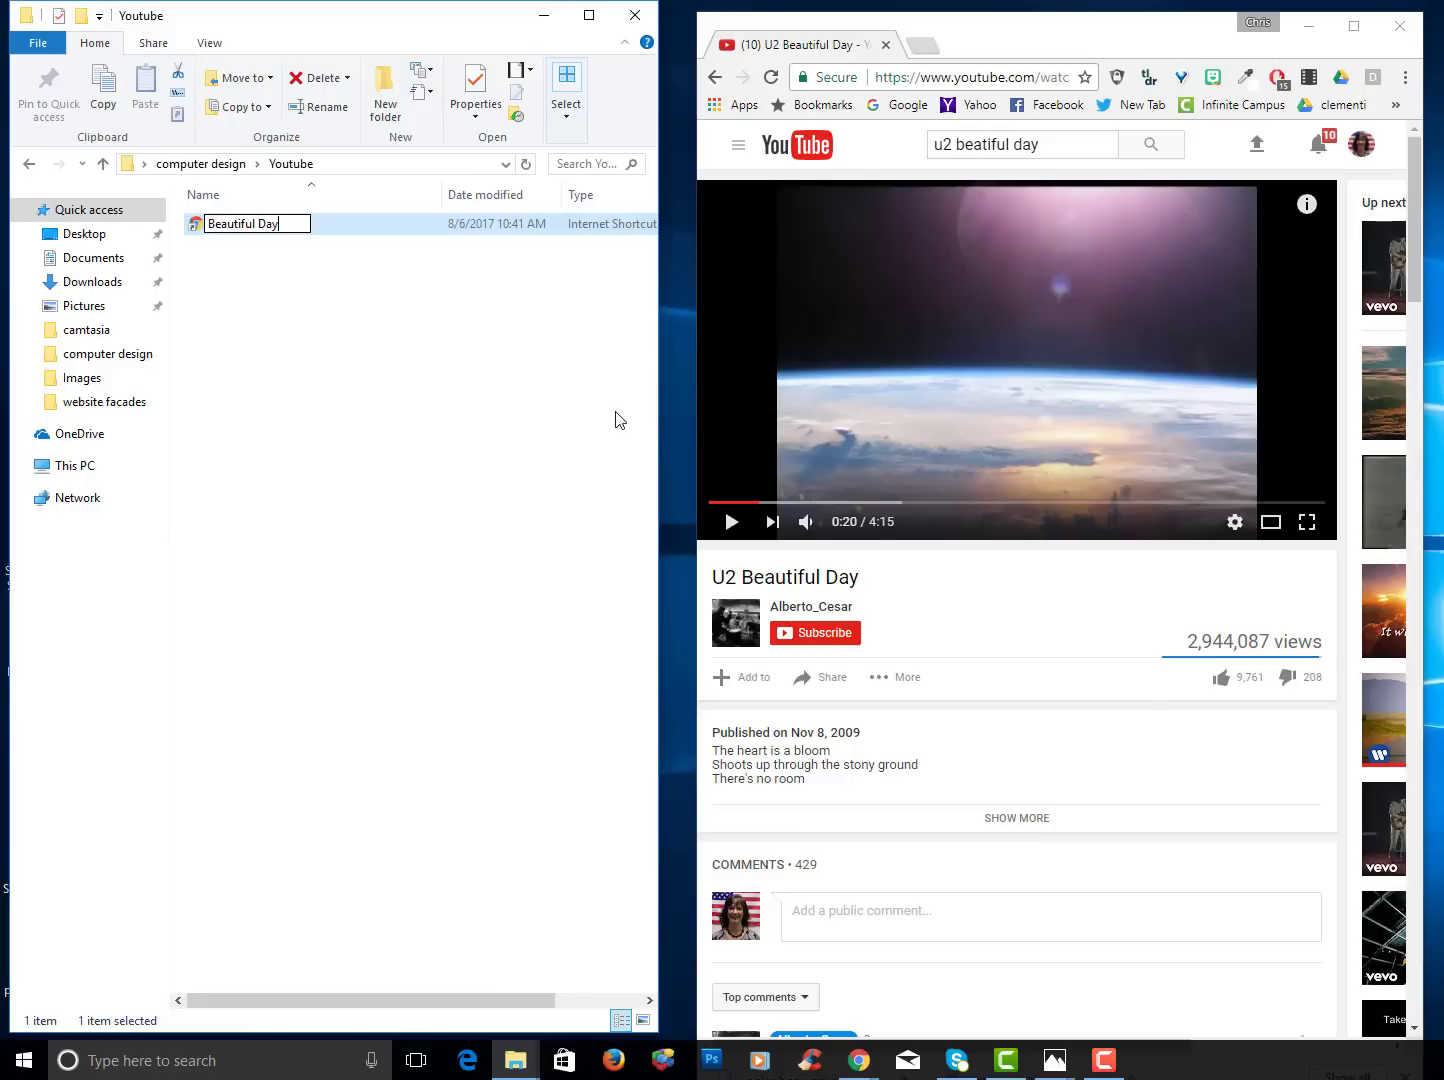
key("Return")
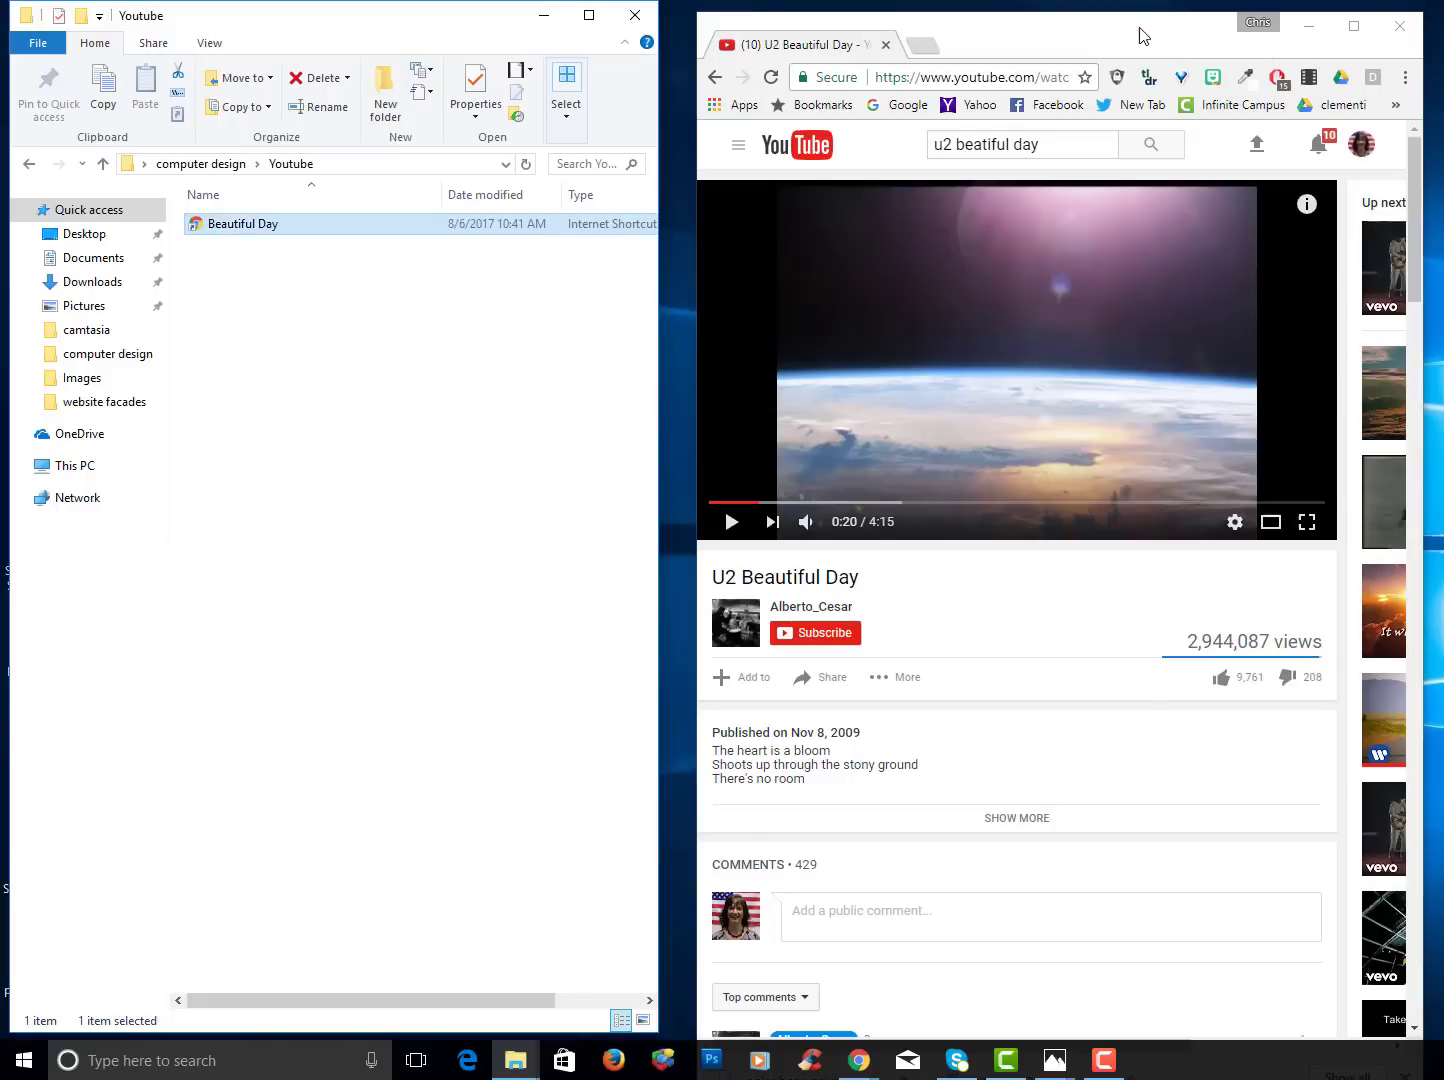
left_click_drag(1143, 37, 1144, 26)
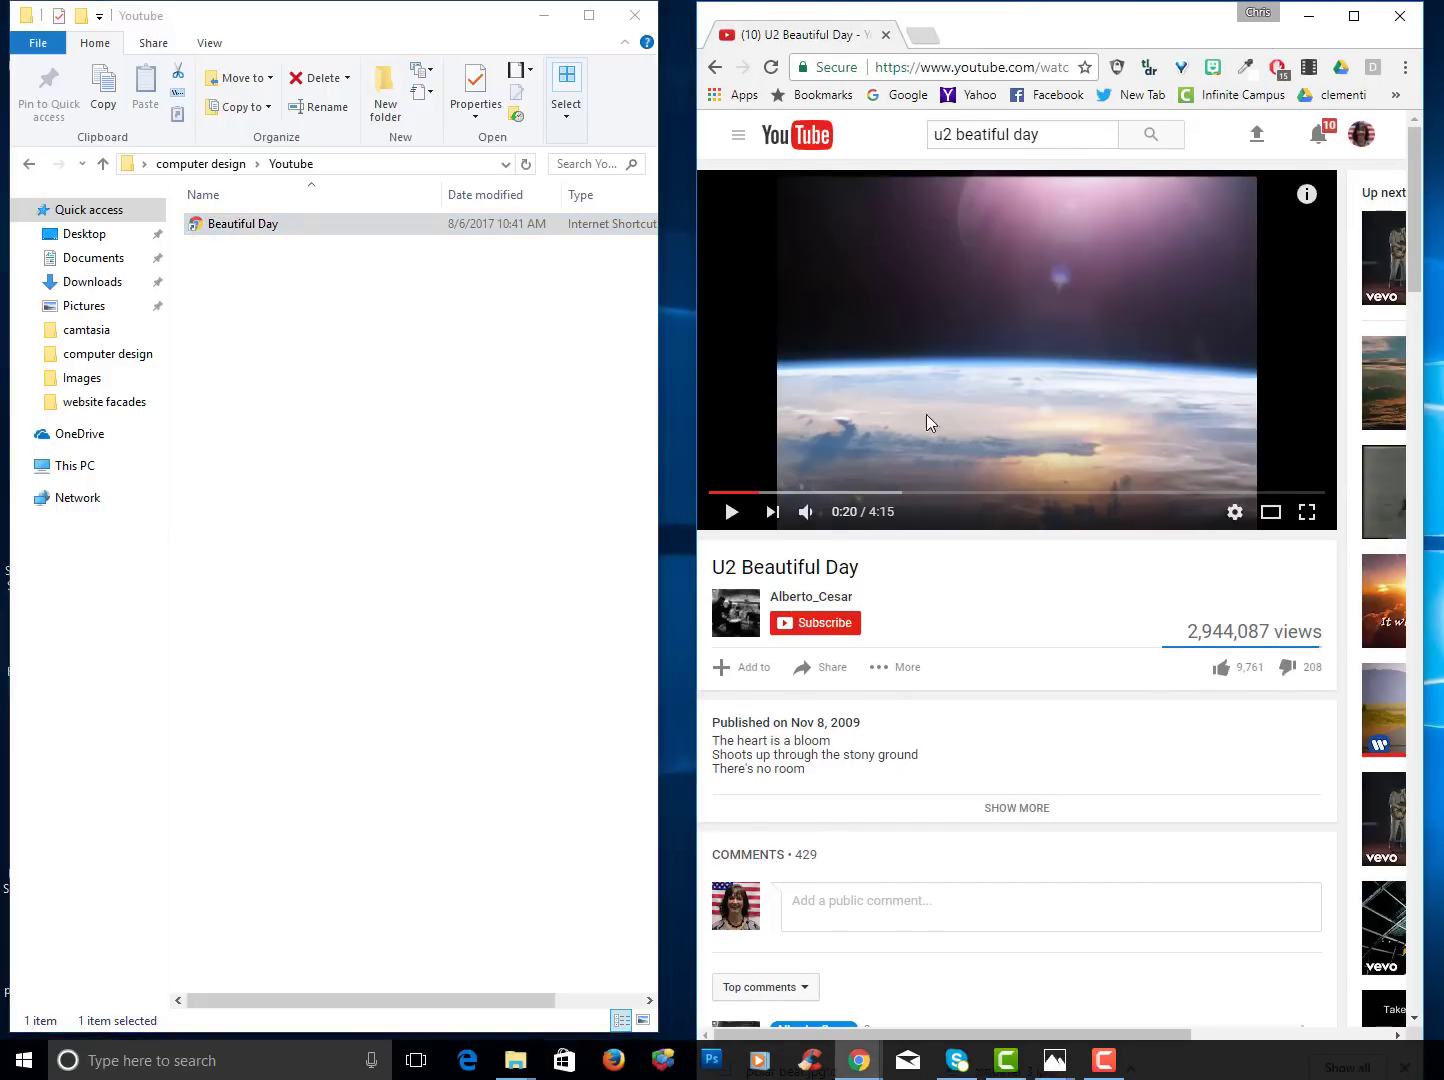
Search YouTube for 'polar bear cubs' and open National Geographic's Polar Bear Mom and Cubs video.
left_click(1050, 136)
triple_click(931, 134)
type("p")
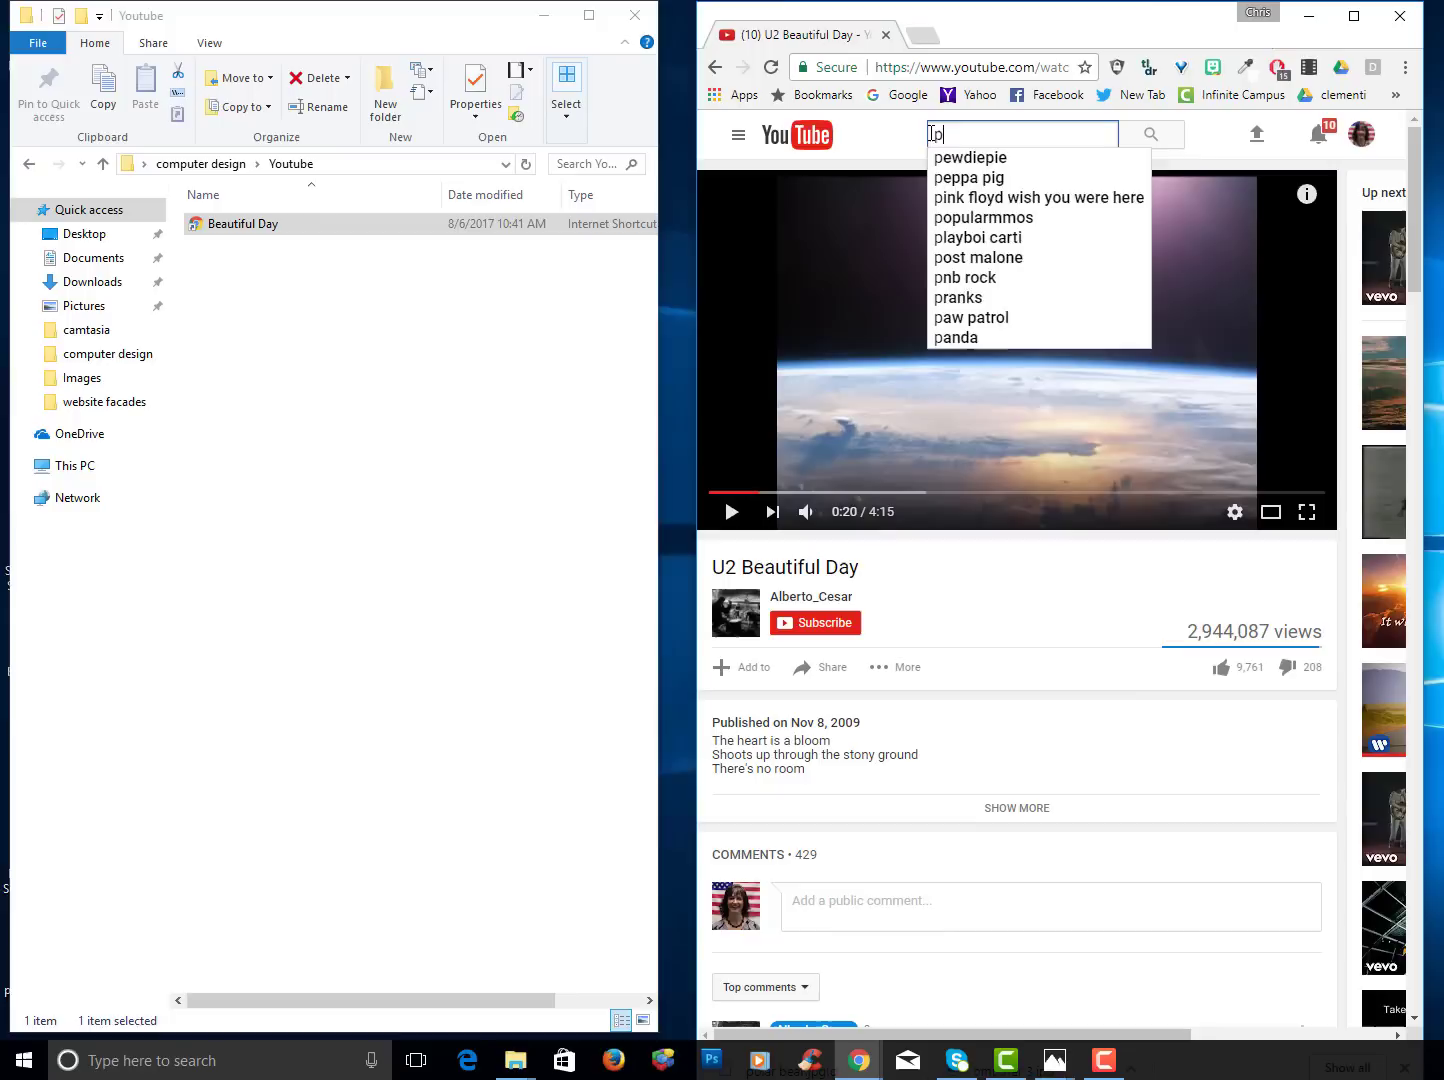
type("olar bear cubs")
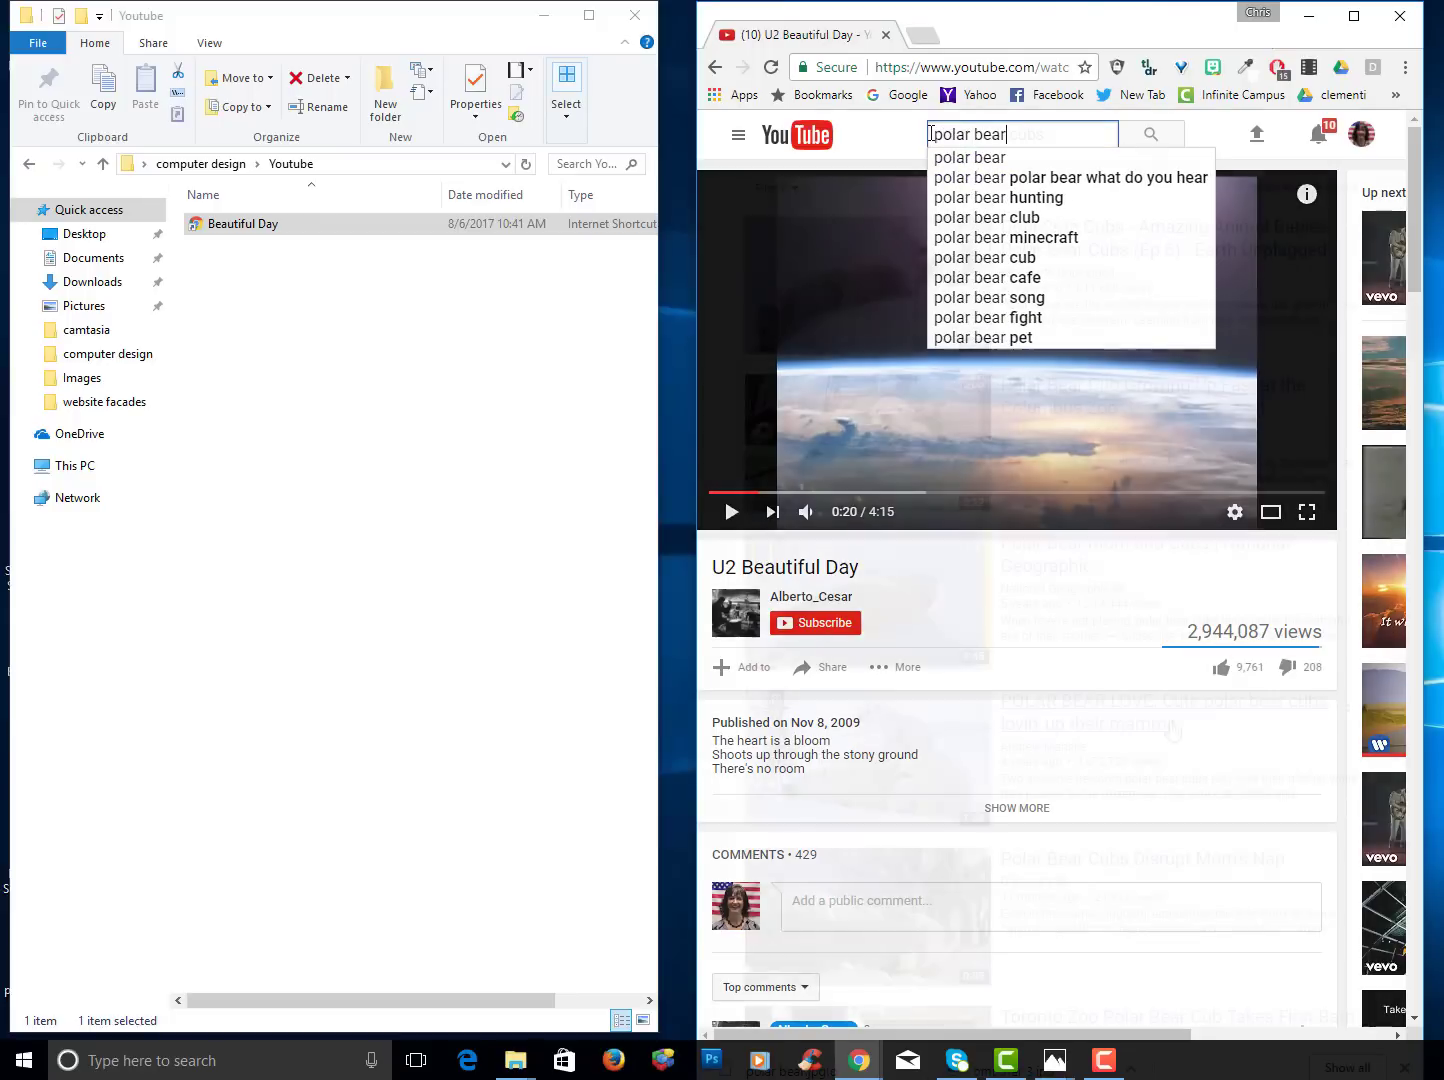
key("Return")
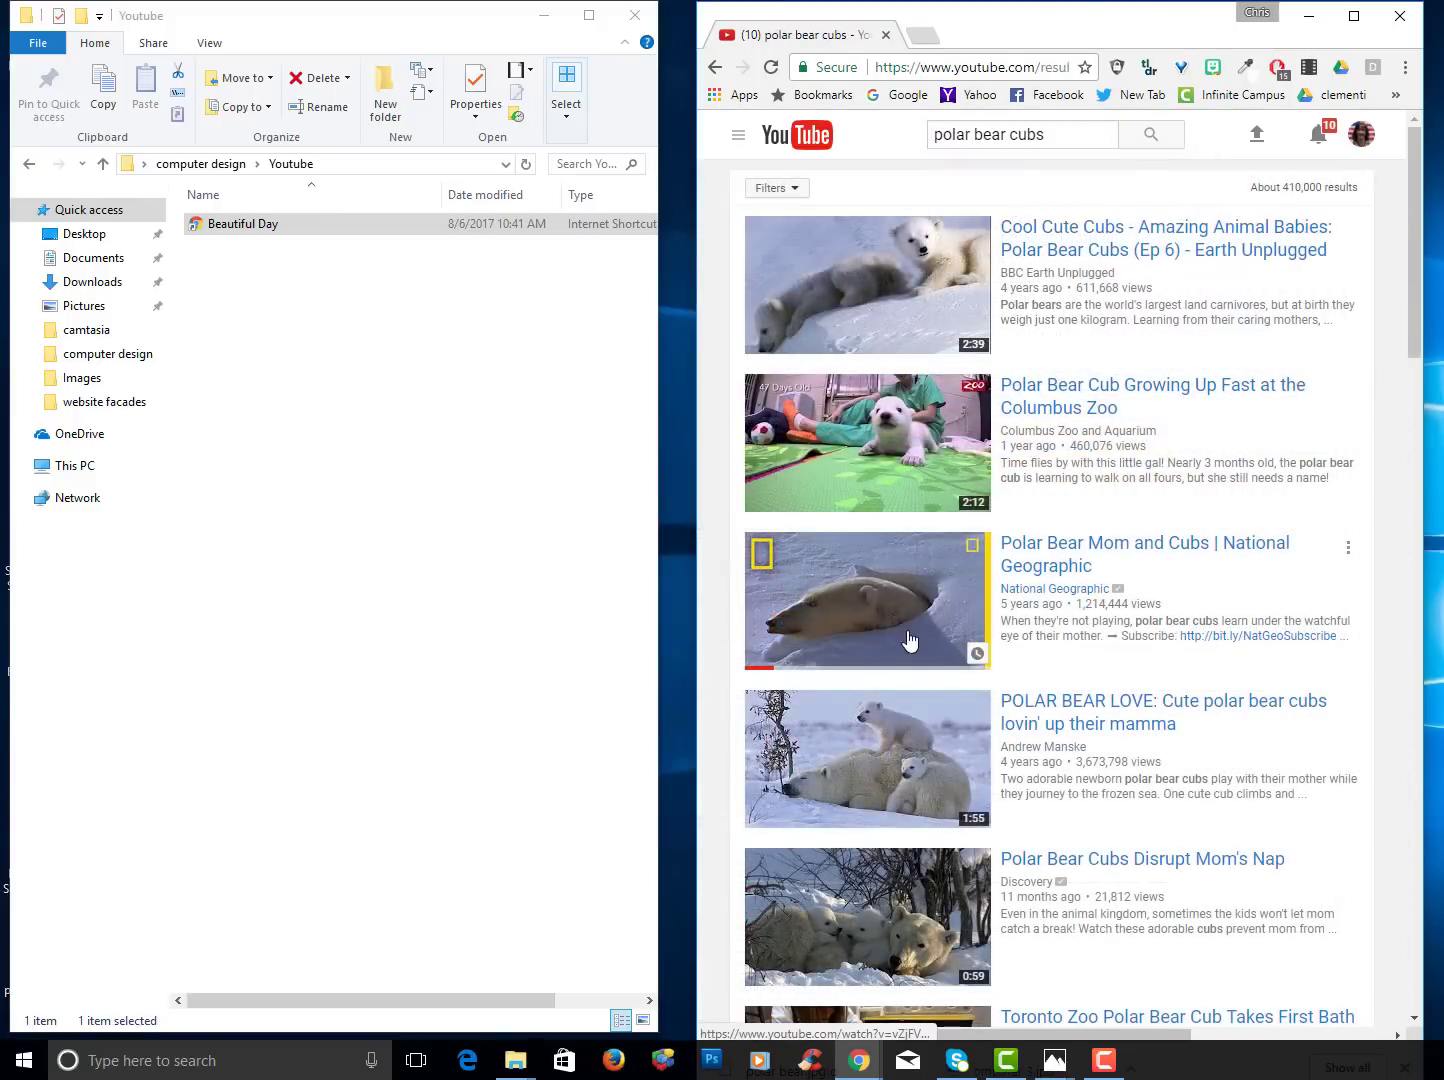
left_click(883, 580)
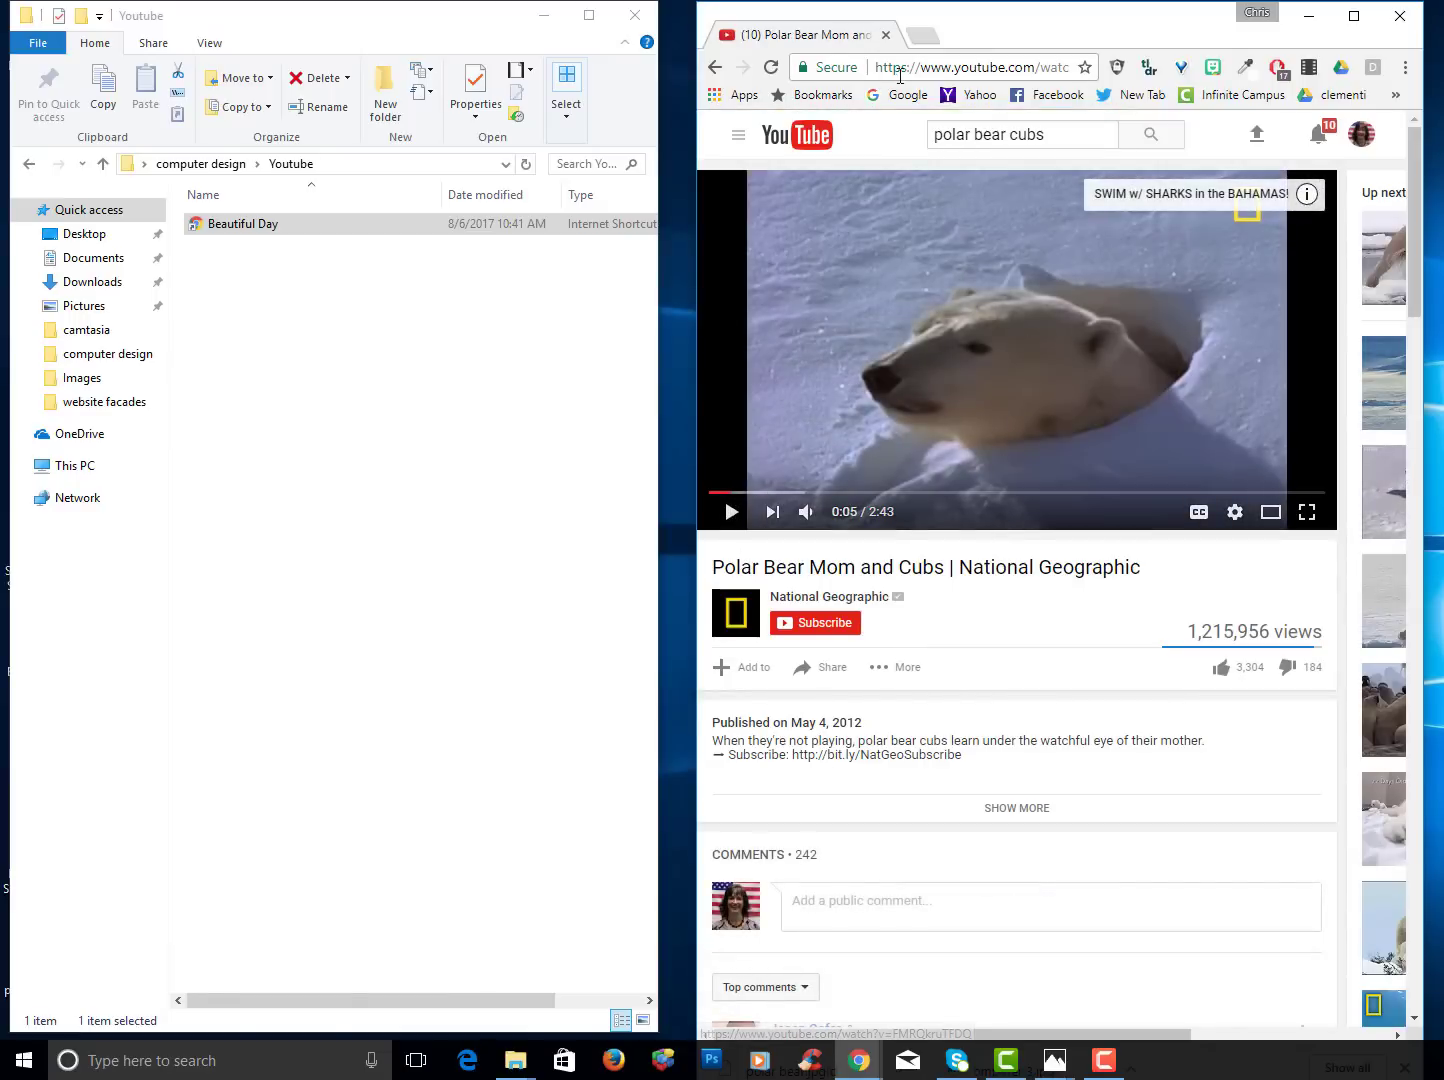
Drop the Polar Bear Mom and Cubs page link into the Youtube folder and rename it 'polar bear'.
left_click_drag(801, 72, 349, 324)
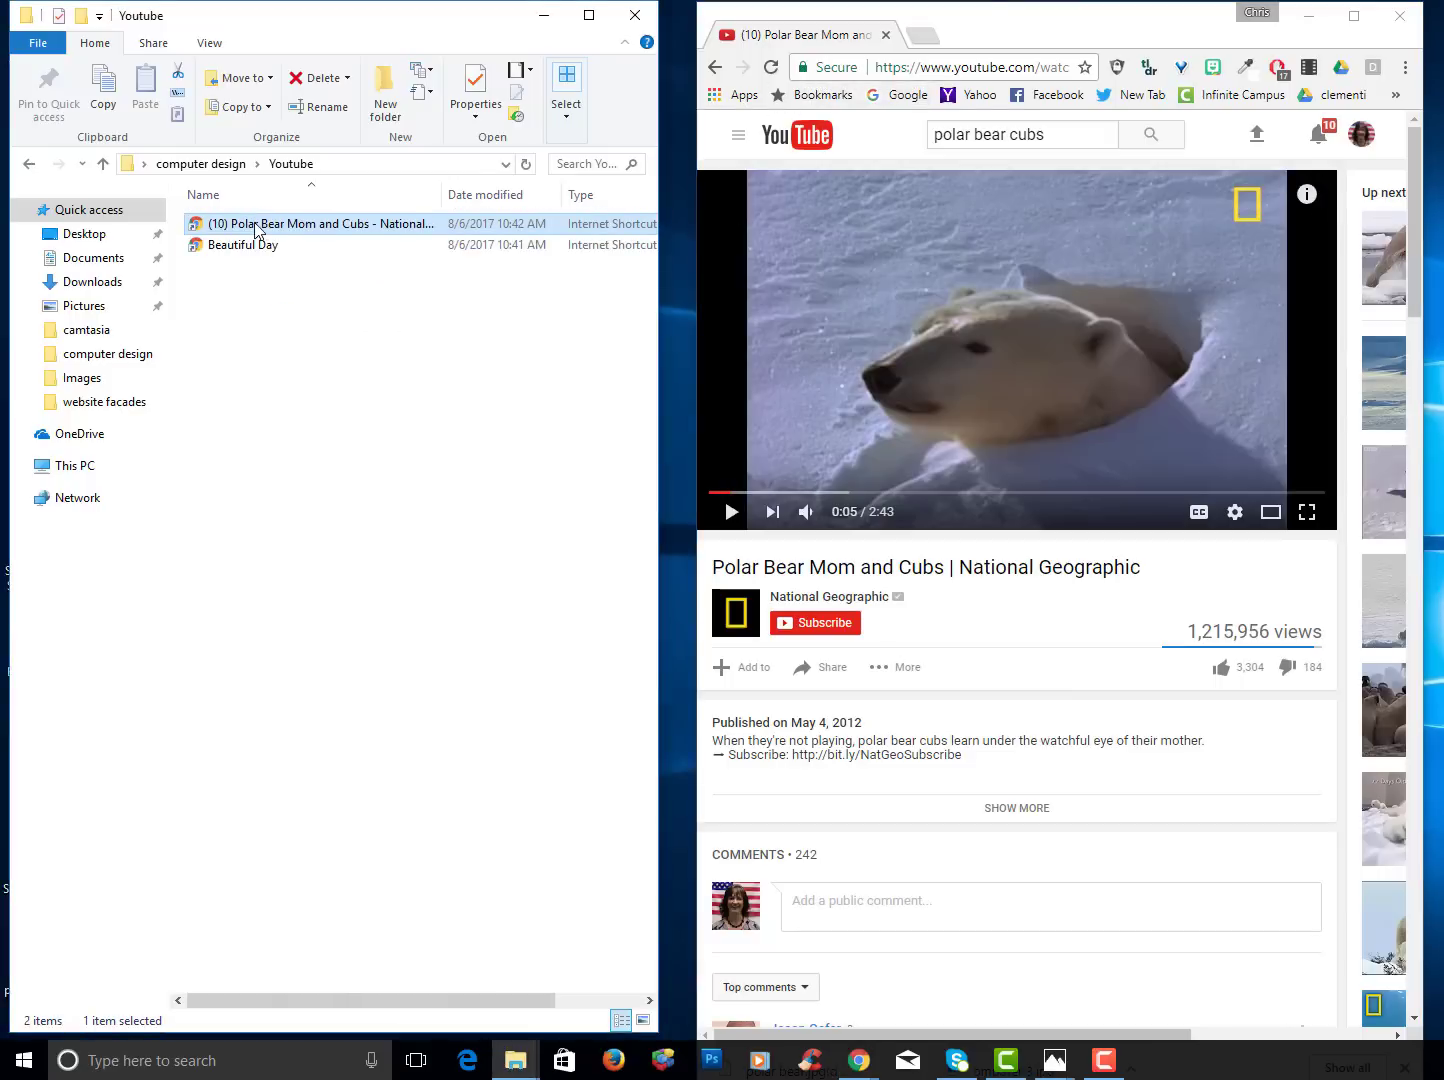
right_click(256, 224)
left_click(357, 433)
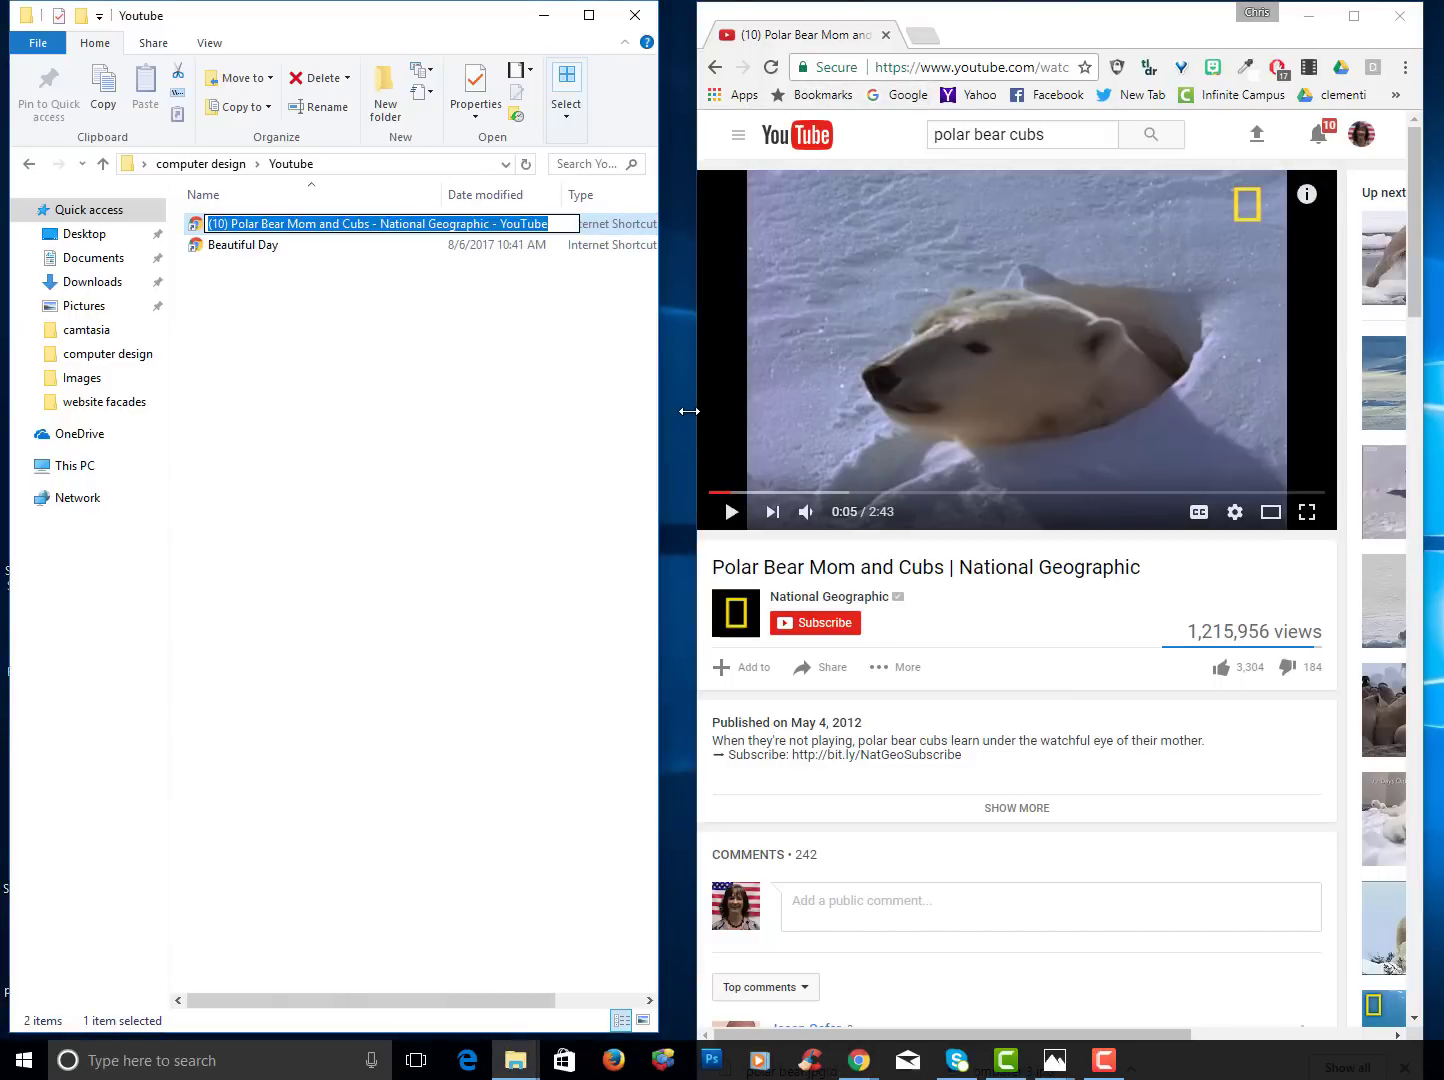
type("polar bear")
key("Return")
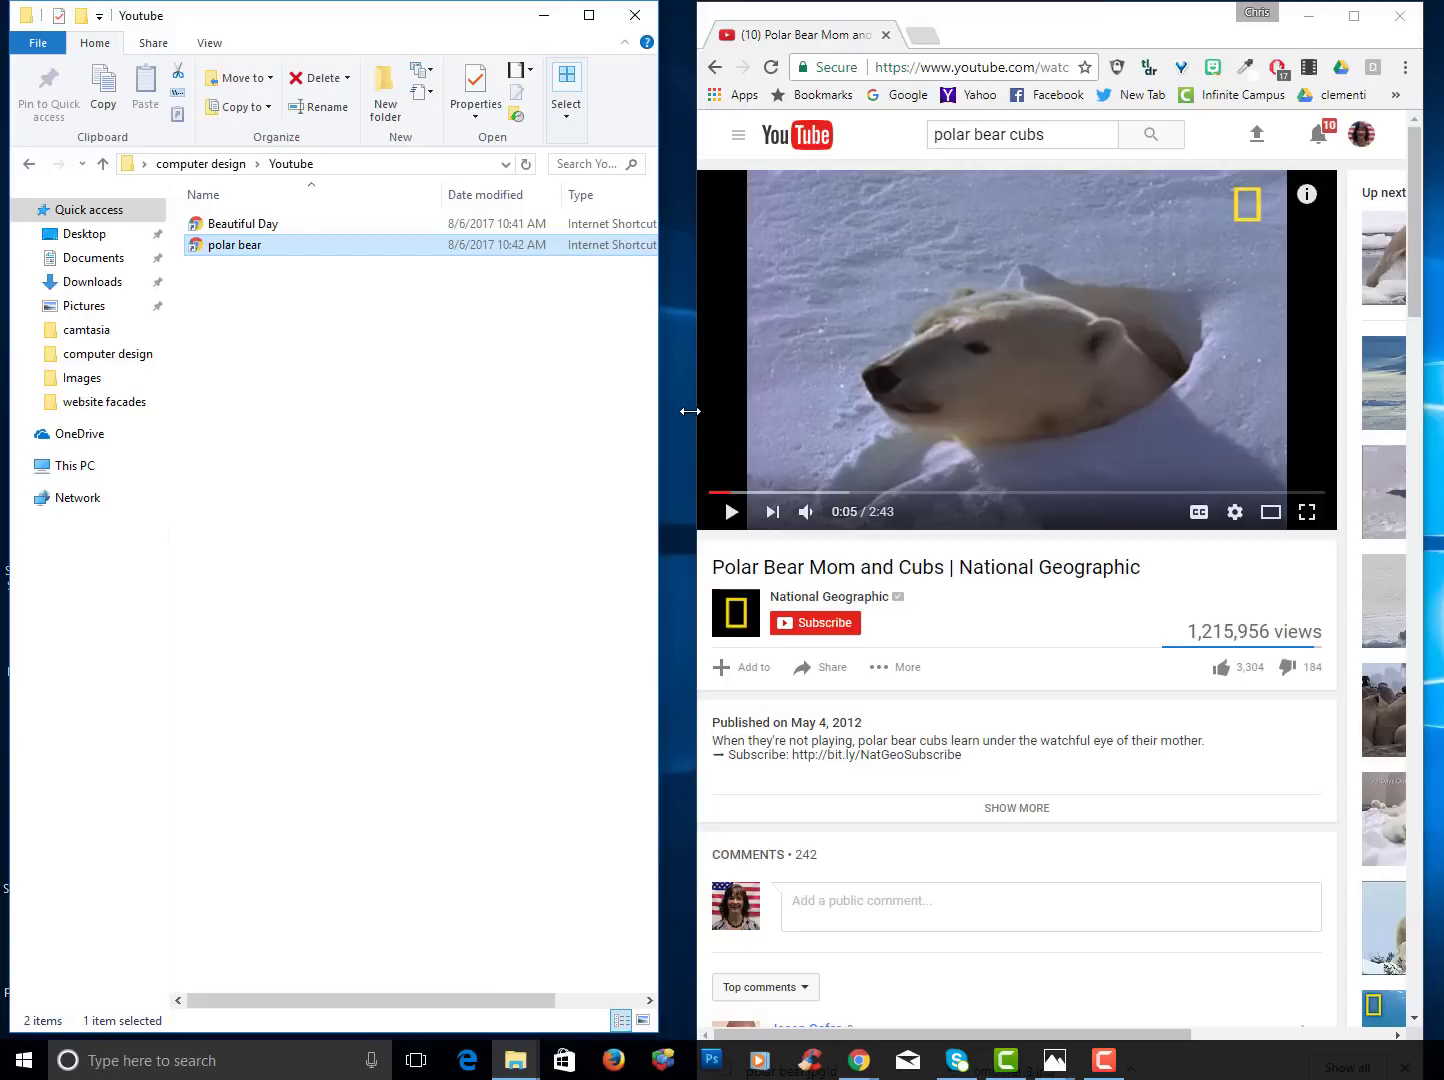